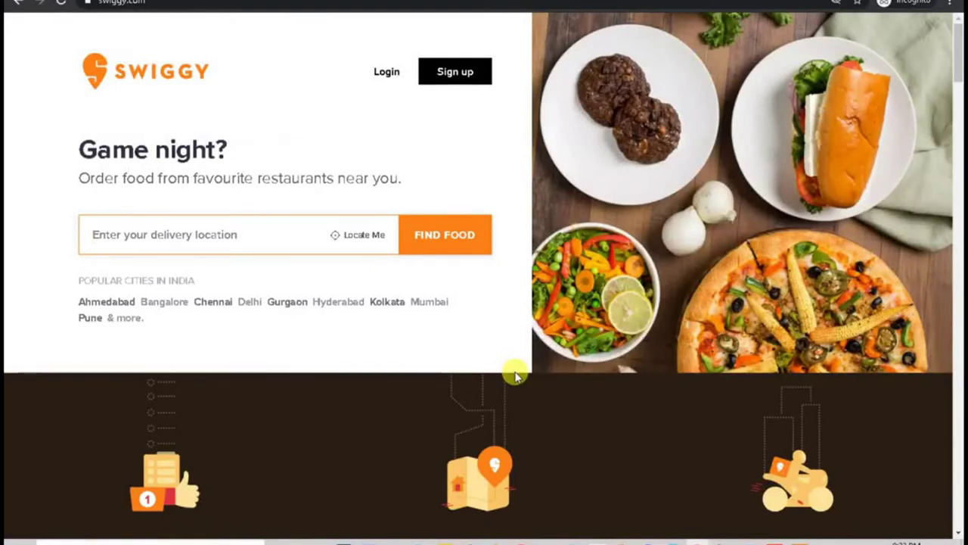
# Open the Swiggy App Store and Google Play download pages in new tabs from the app promo
pyautogui.scroll(-2, 516, 369)
pyautogui.scroll(-5, 519, 368)
pyautogui.scroll(-2, 517, 370)
pyautogui.scroll(-2, 517, 370)
pyautogui.scroll(-4, 520, 363)
pyautogui.scroll(-5, 281, 363)
pyautogui.scroll(4, 687, 421)
pyautogui.scroll(4, 683, 429)
pyautogui.scroll(3, 683, 429)
pyautogui.rightClick(771, 161)
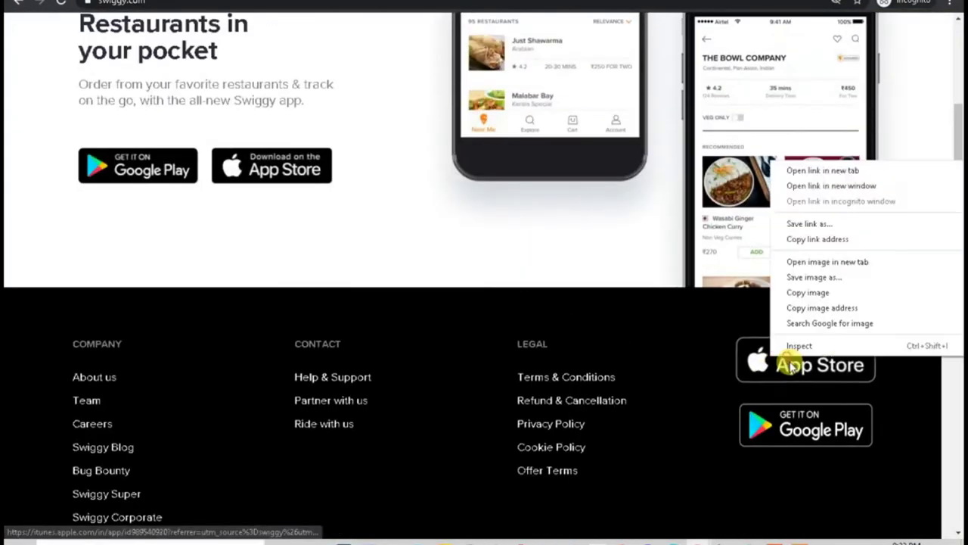
pyautogui.rightClick(771, 429)
pyautogui.click(803, 244)
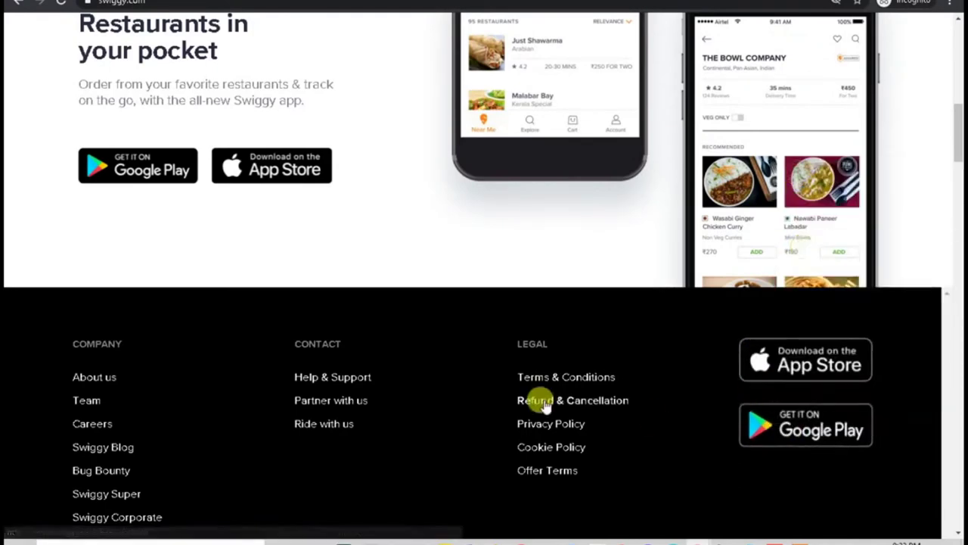
# Switch to the Swiggy App Store preview page and scroll through it
pyautogui.scroll(-1, 540, 397)
pyautogui.scroll(-4, 545, 405)
pyautogui.scroll(-3, 545, 405)
pyautogui.scroll(-1, 545, 405)
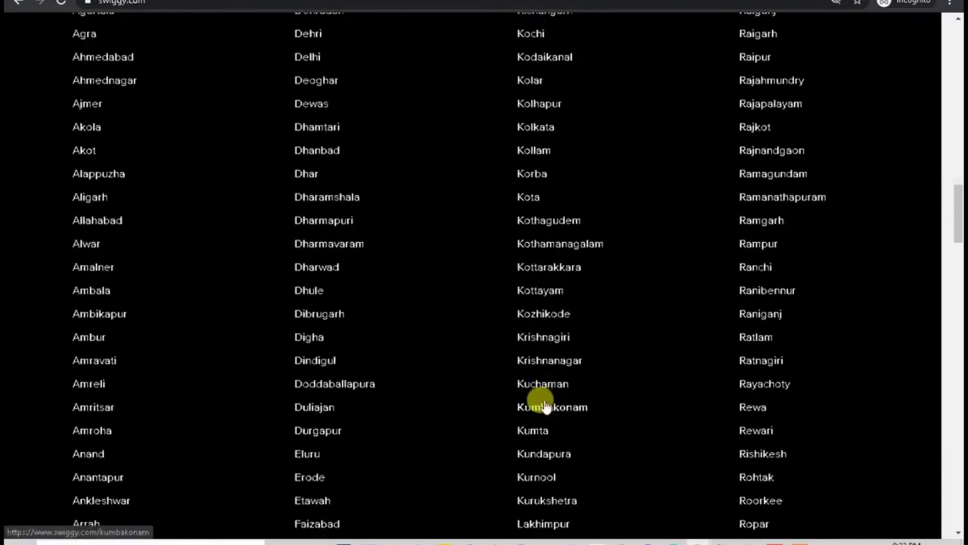
pyautogui.scroll(-2, 545, 405)
pyautogui.scroll(-5, 550, 361)
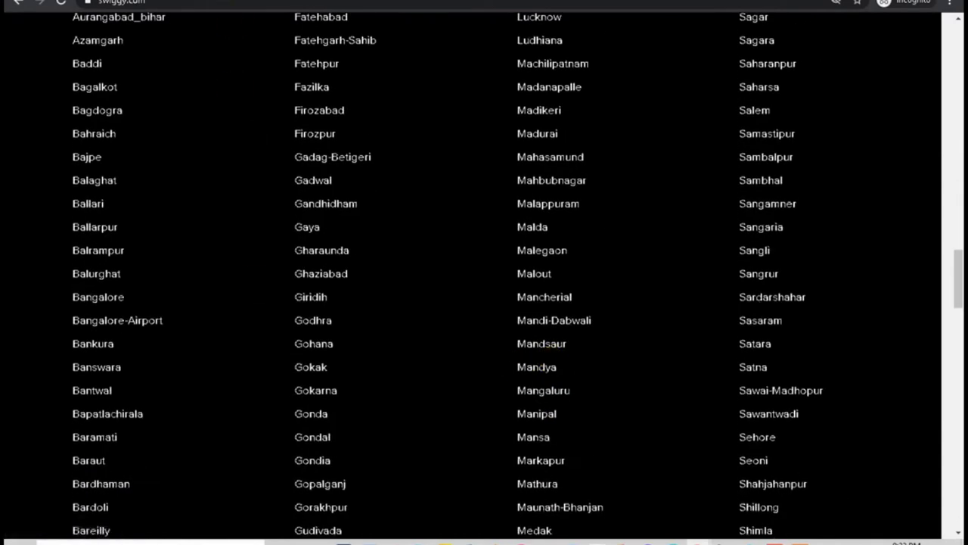
pyautogui.hotkey('ctrl', 'Tab')
pyautogui.scroll(-3, 439, 439)
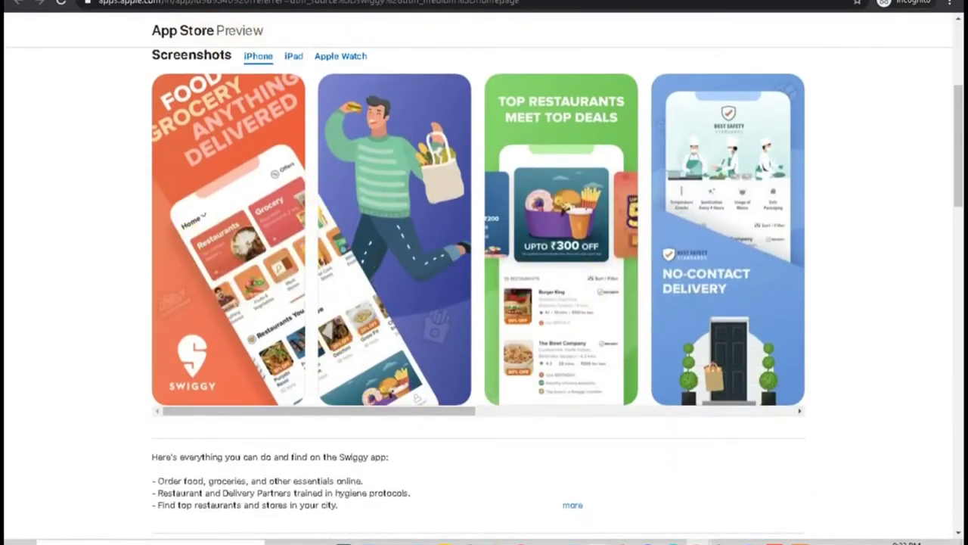
# On the Swiggy Google Play page, page forward through the app screenshots and back again
pyautogui.hotkey('ctrl', 'Tab')
pyautogui.scroll(-4, 519, 385)
pyautogui.scroll(2, 519, 384)
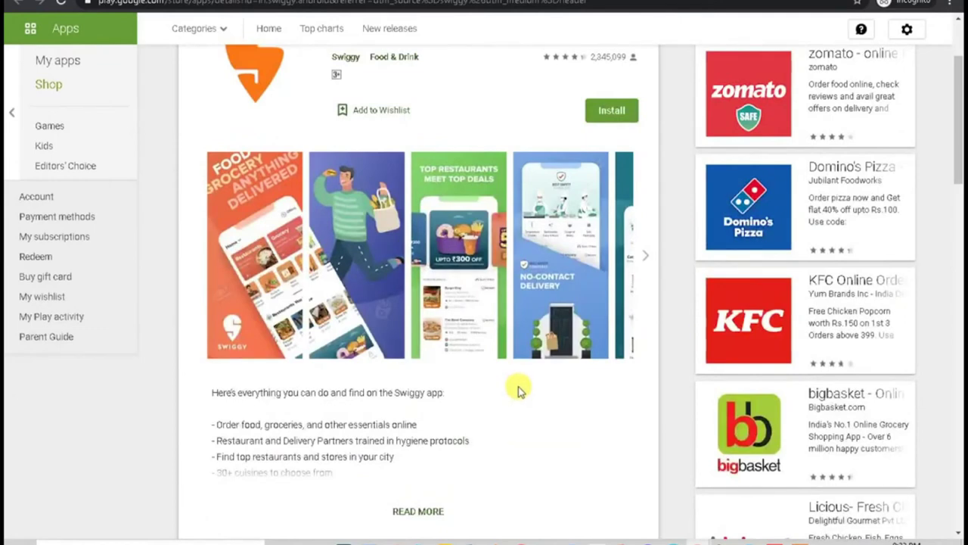
pyautogui.scroll(2, 519, 391)
pyautogui.click(645, 395)
pyautogui.click(645, 395)
pyautogui.click(645, 395)
pyautogui.click(645, 395)
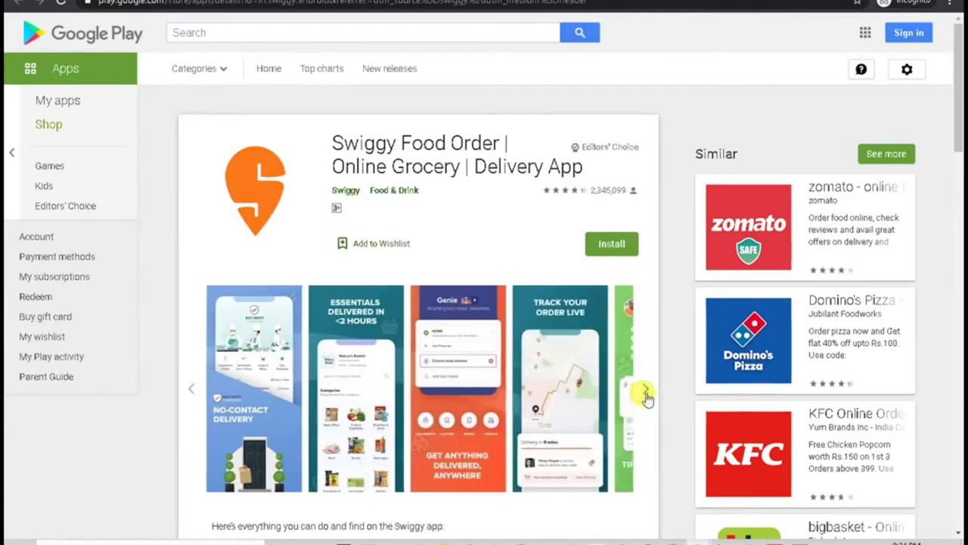
pyautogui.click(646, 397)
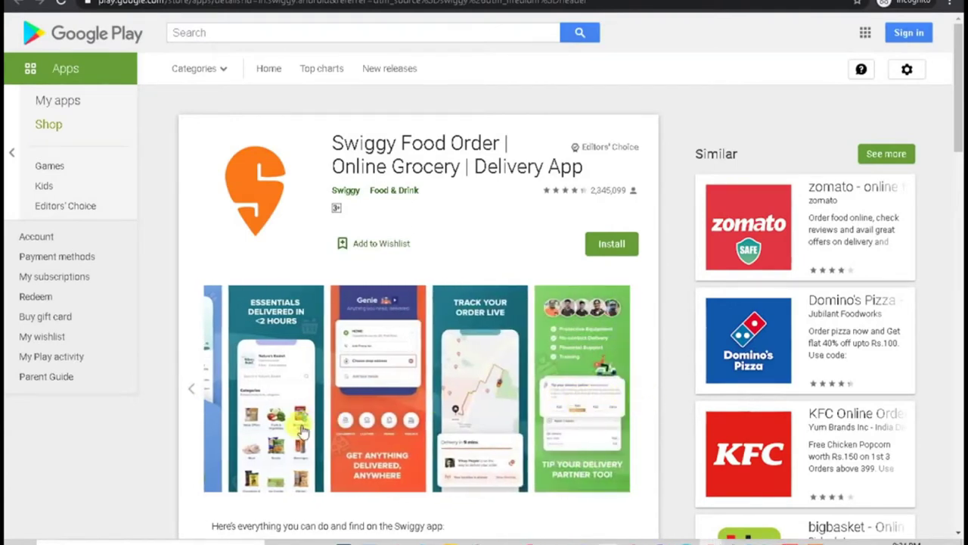
pyautogui.click(192, 391)
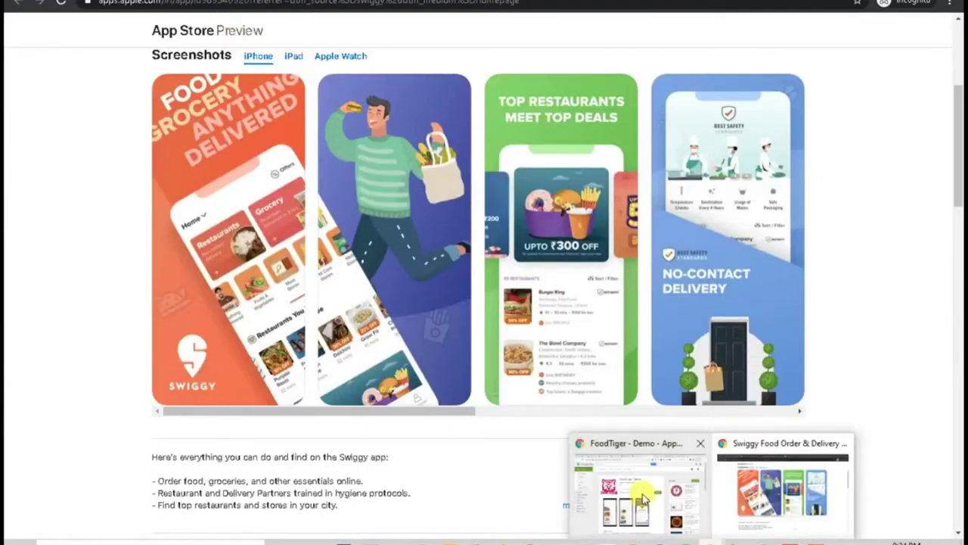
# View the FoodTiger - Demo Google Play listing, then go to the foodtiger.site tab
pyautogui.click(639, 496)
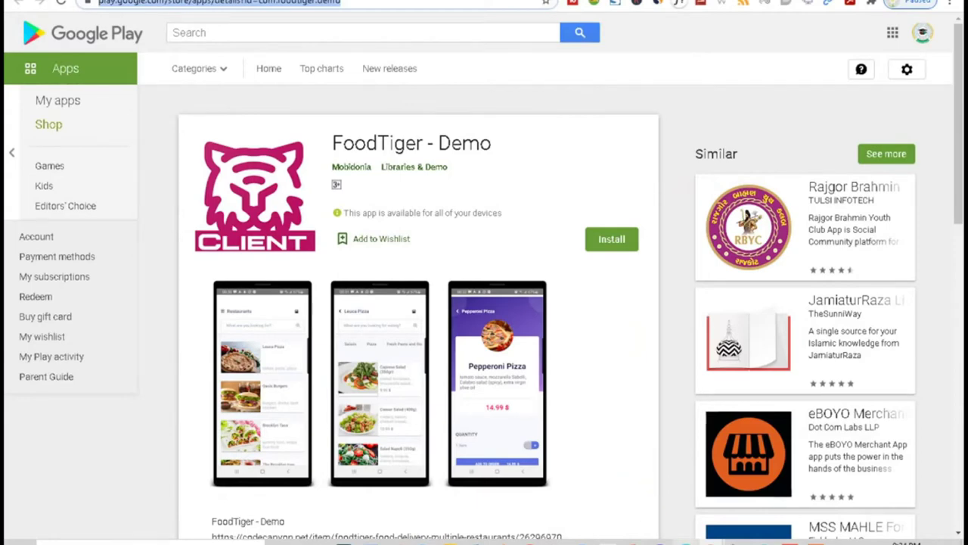
pyautogui.moveTo(711, 540)
pyautogui.click(780, 491)
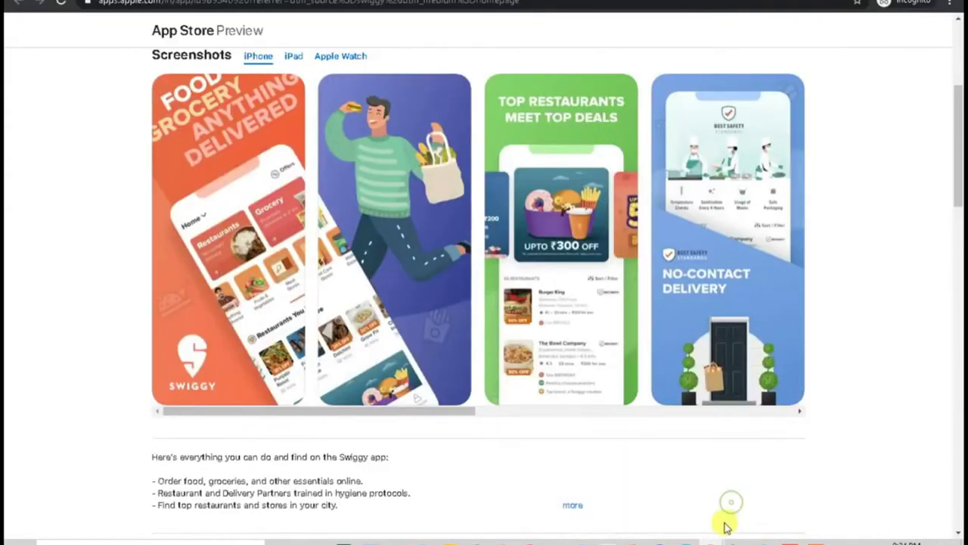
pyautogui.hotkey('alt', 'Tab')
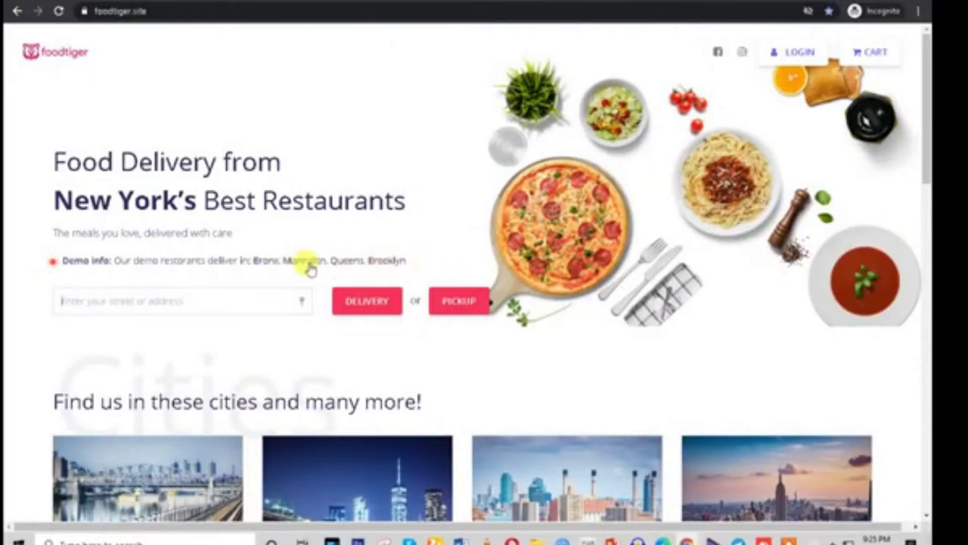
# Enter Manhattan as the address, pick 'Manhattan, New York, NY, USA', and search for delivering restaurants
pyautogui.moveTo(280, 257); pyautogui.dragTo(314, 251)
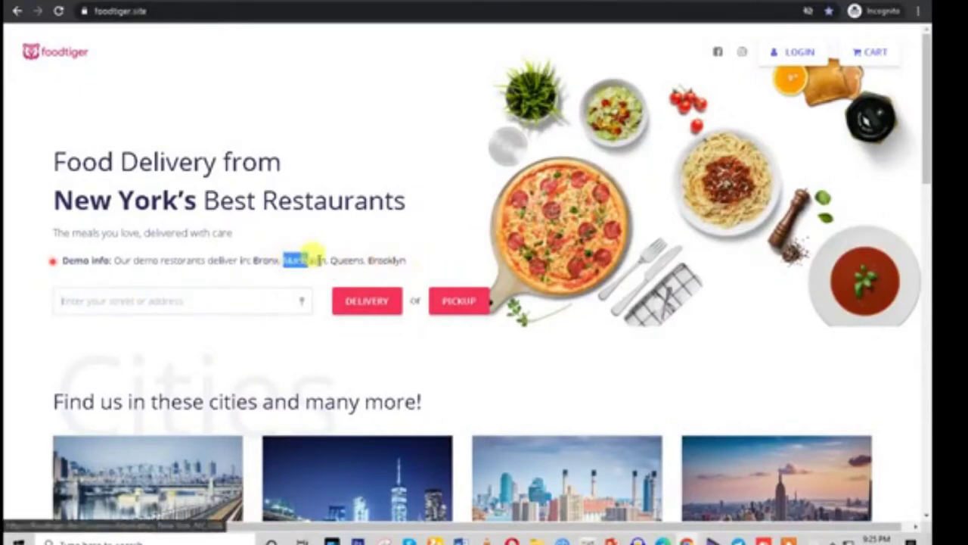
pyautogui.click(229, 298)
pyautogui.write('Manhattn')
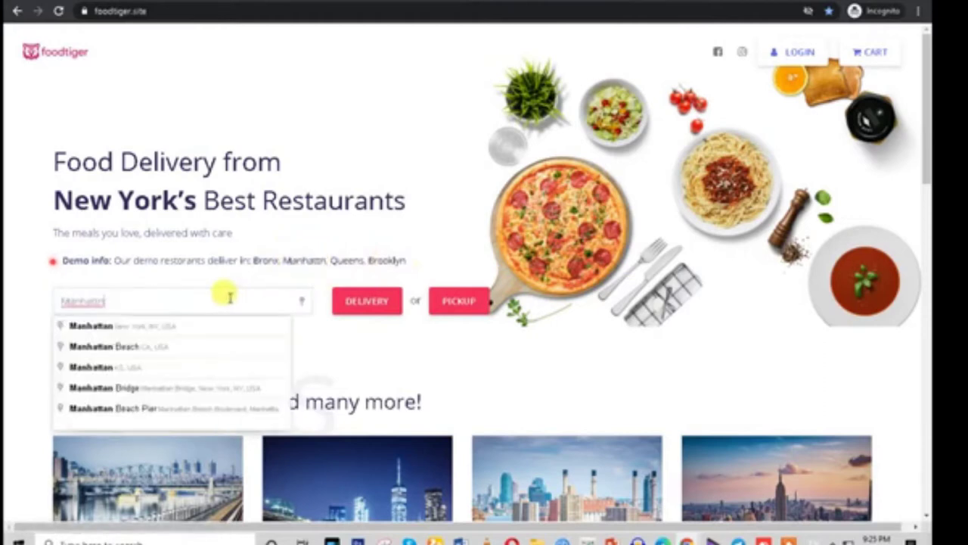
pyautogui.click(180, 330)
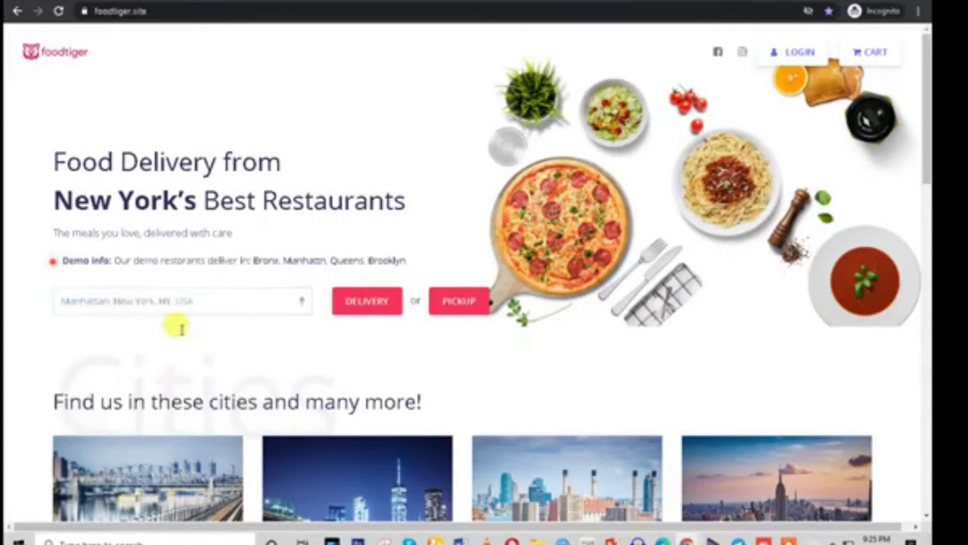
pyautogui.click(363, 306)
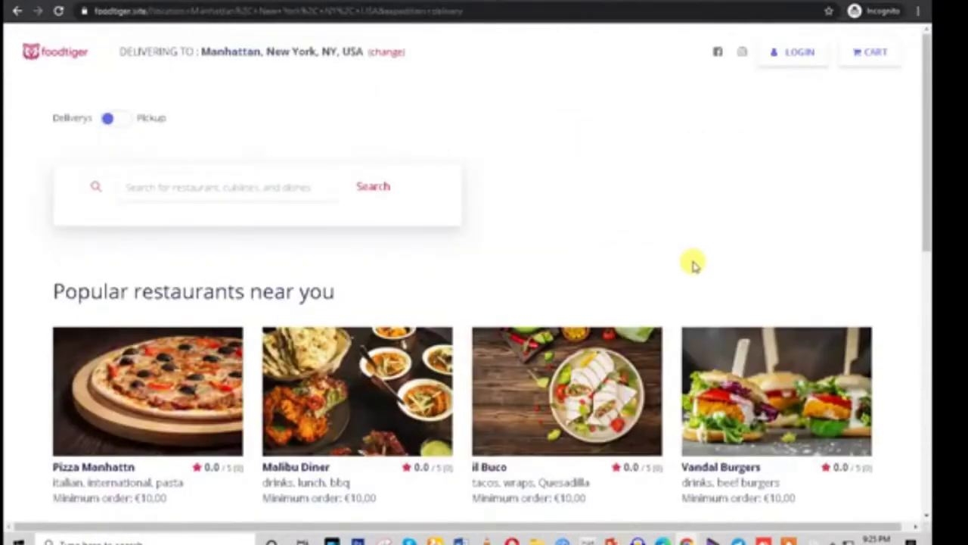
# Browse the Manhattan restaurant list and open the Pizza Manhattn card under Popular restaurants
pyautogui.scroll(-8, 330, 399)
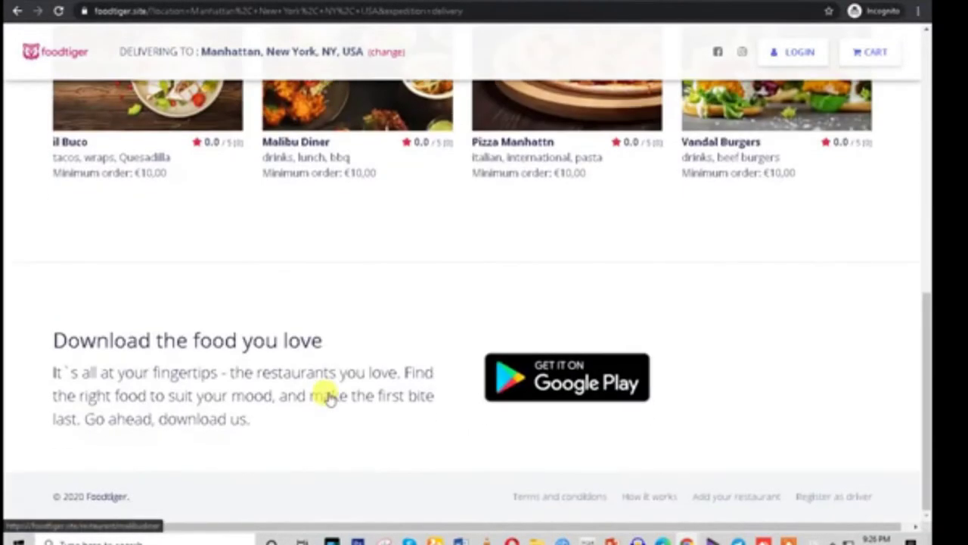
pyautogui.scroll(10, 325, 395)
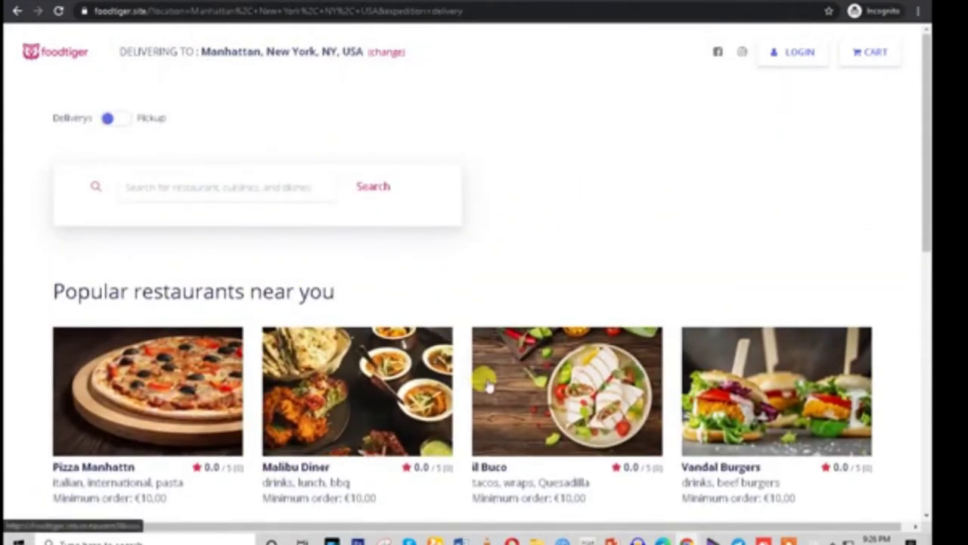
pyautogui.scroll(-5, 512, 301)
pyautogui.scroll(5, 390, 327)
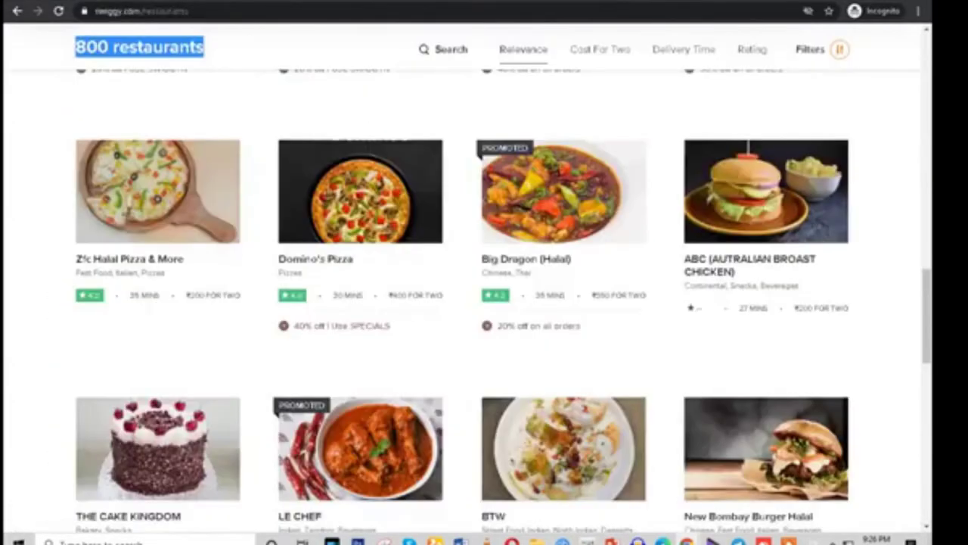
pyautogui.scroll(3, 393, 234)
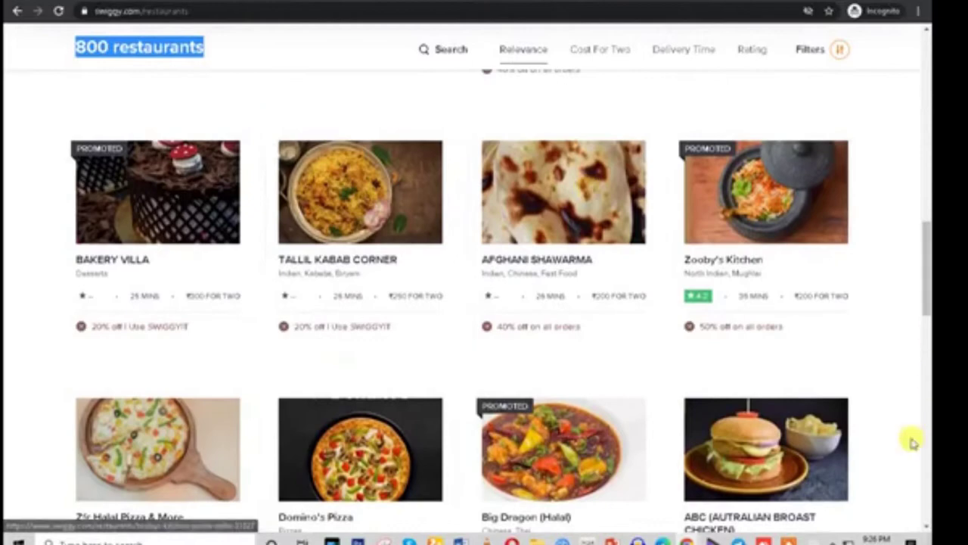
pyautogui.scroll(3, 912, 439)
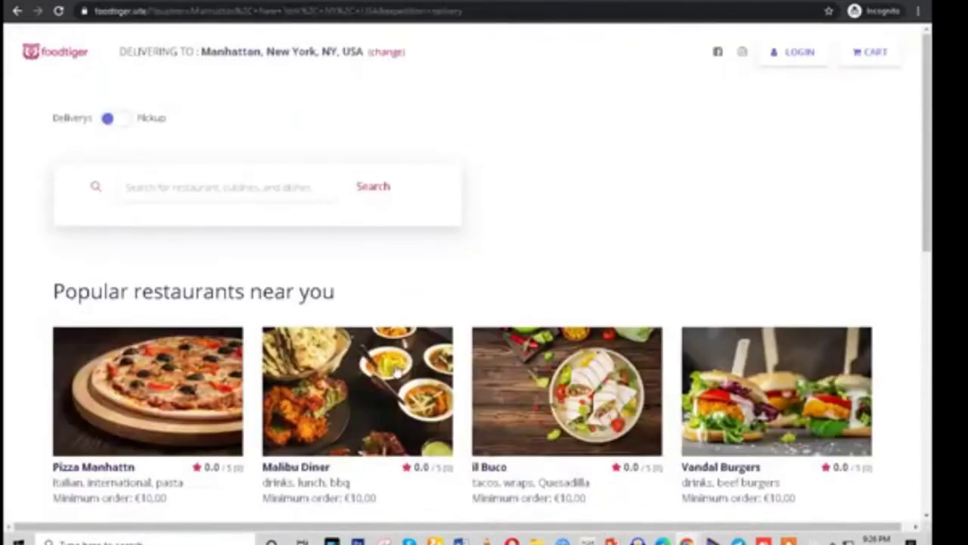
pyautogui.scroll(-1, 378, 396)
pyautogui.scroll(-3, 140, 311)
pyautogui.scroll(-1, 140, 310)
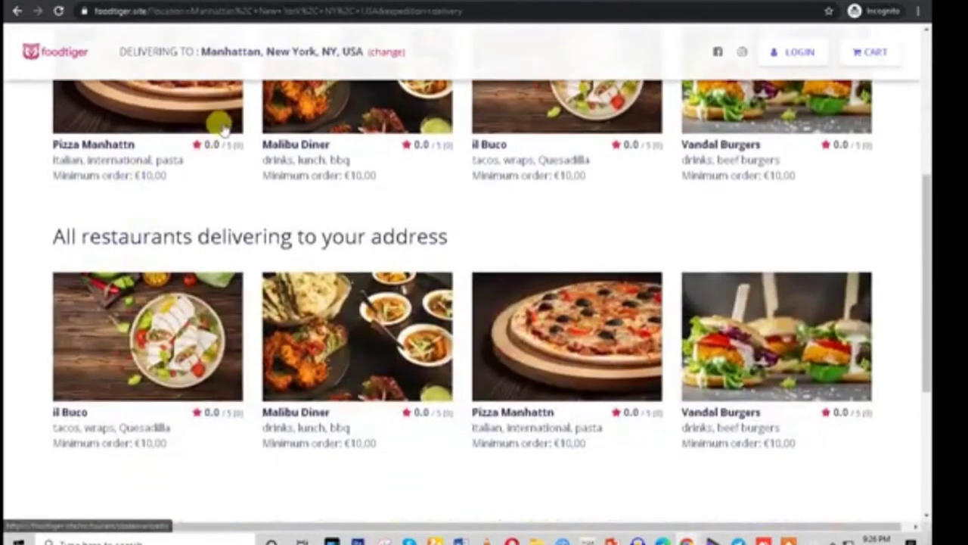
pyautogui.scroll(4, 274, 469)
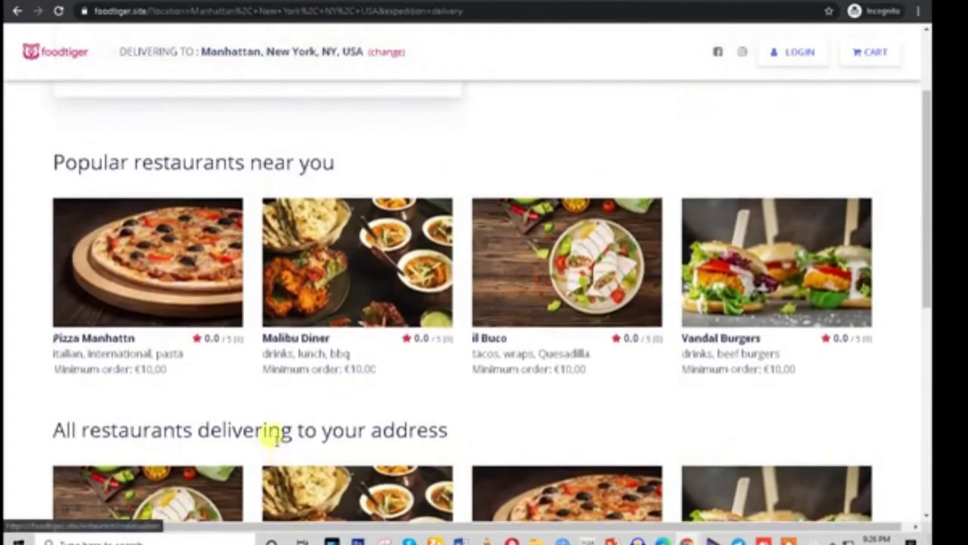
pyautogui.click(154, 280)
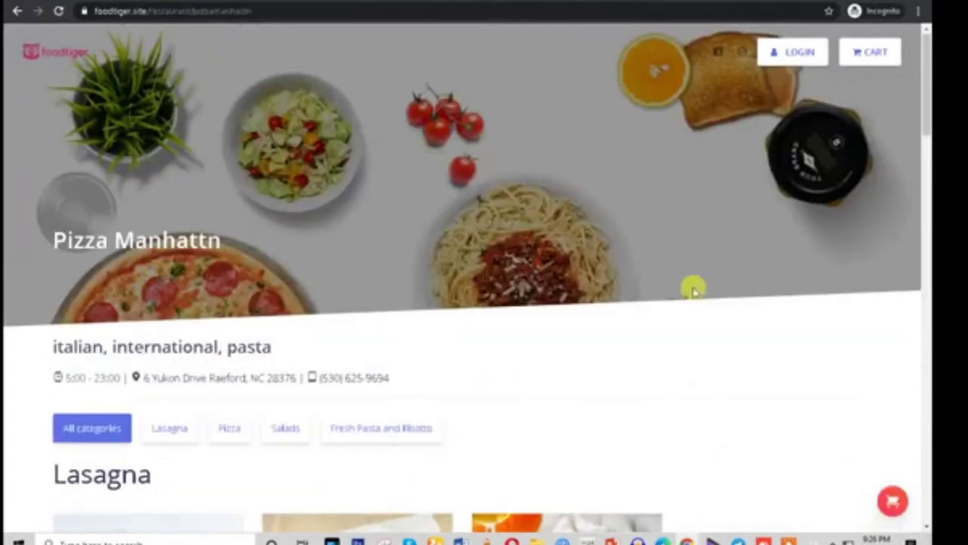
pyautogui.scroll(-1, 774, 309)
pyautogui.scroll(-3, 774, 309)
pyautogui.scroll(2, 511, 279)
pyautogui.scroll(2, 511, 279)
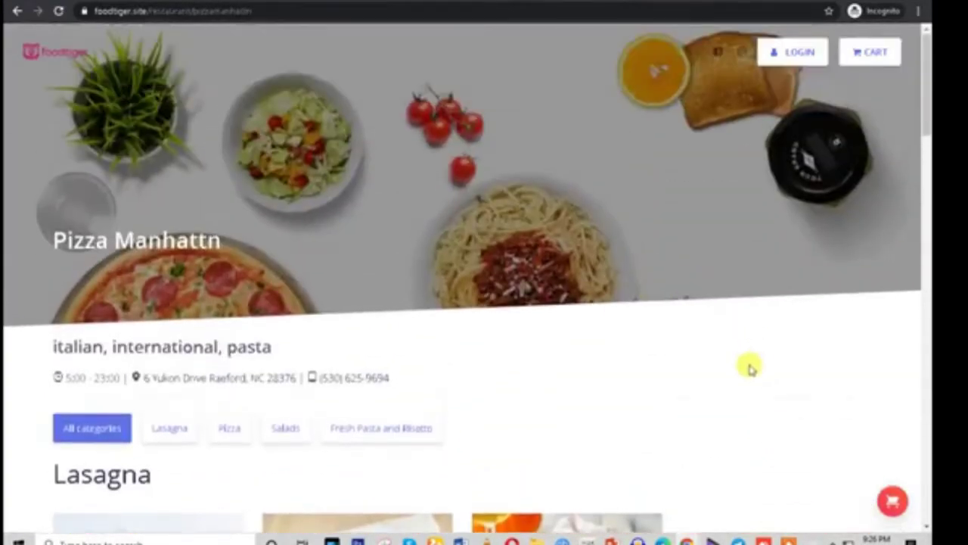
pyautogui.scroll(-4, 667, 366)
pyautogui.scroll(-3, 667, 367)
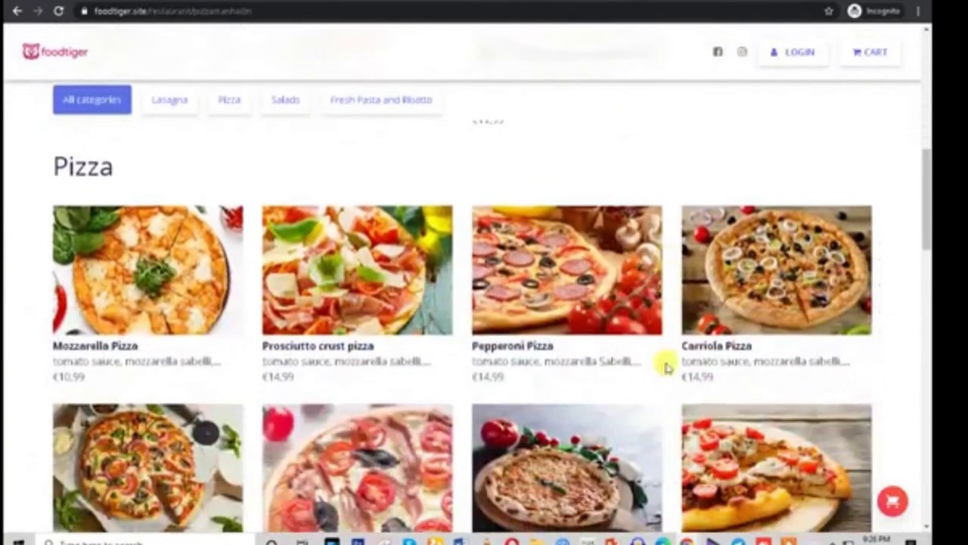
pyautogui.scroll(-1, 897, 299)
pyautogui.scroll(-7, 579, 330)
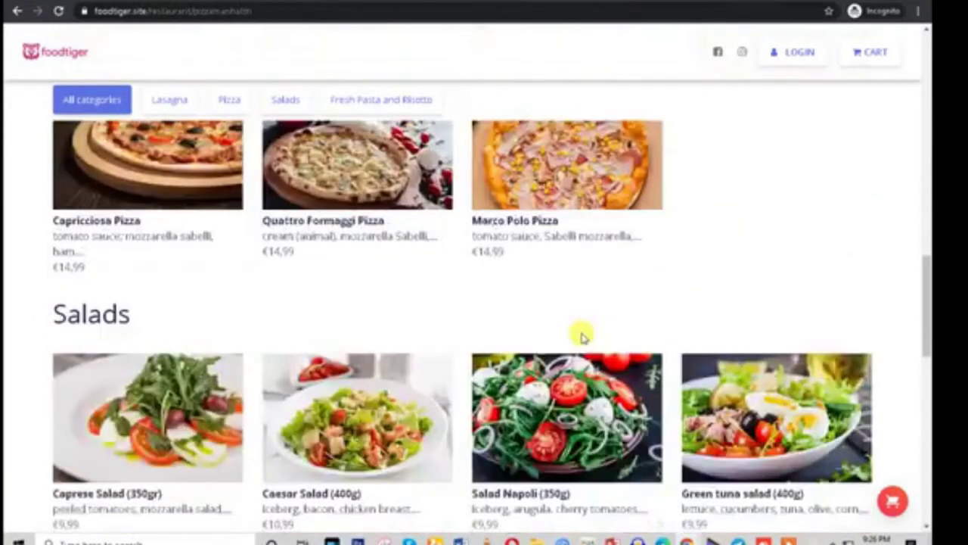
pyautogui.scroll(-3, 579, 330)
pyautogui.scroll(-1, 510, 404)
pyautogui.scroll(-4, 510, 404)
pyautogui.scroll(-3, 478, 416)
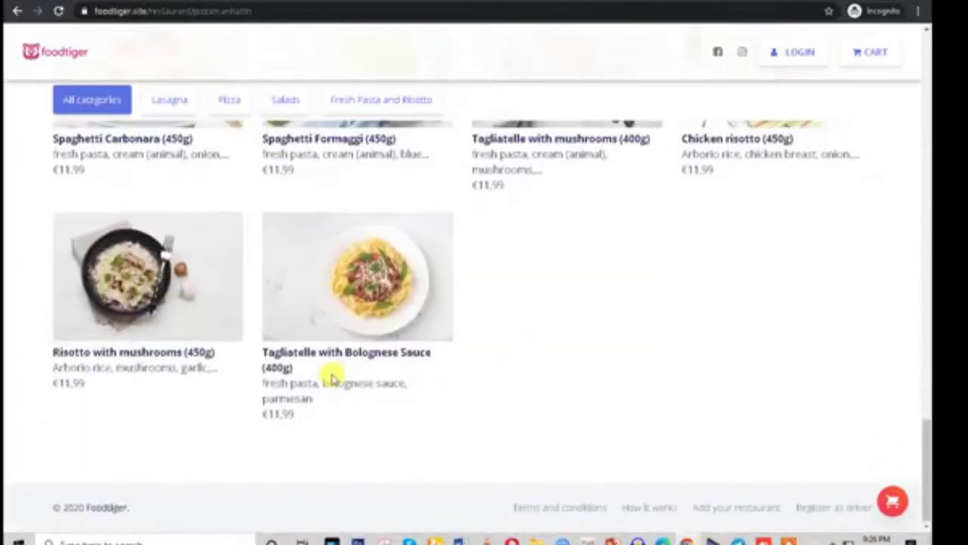
pyautogui.scroll(5, 331, 376)
pyautogui.scroll(1, 69, 380)
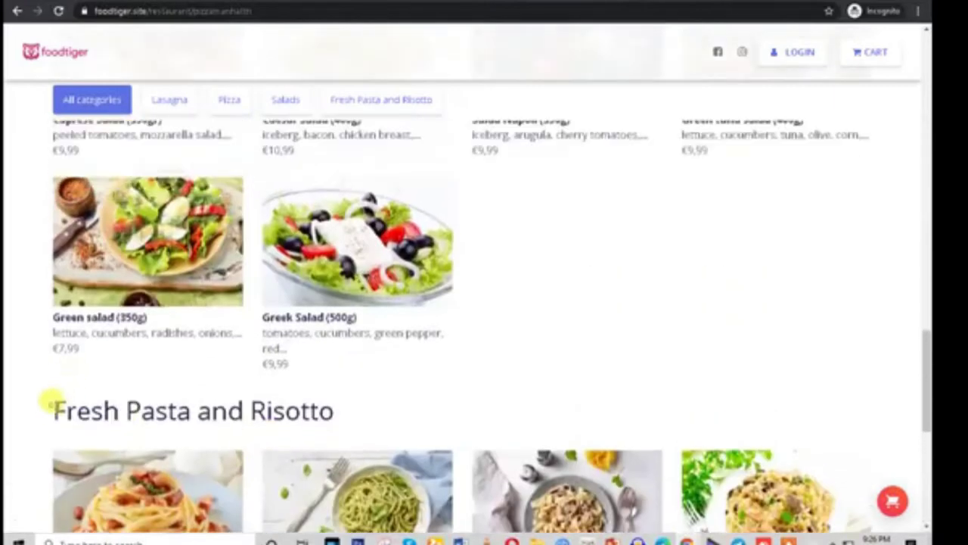
pyautogui.moveTo(51, 409); pyautogui.dragTo(357, 417)
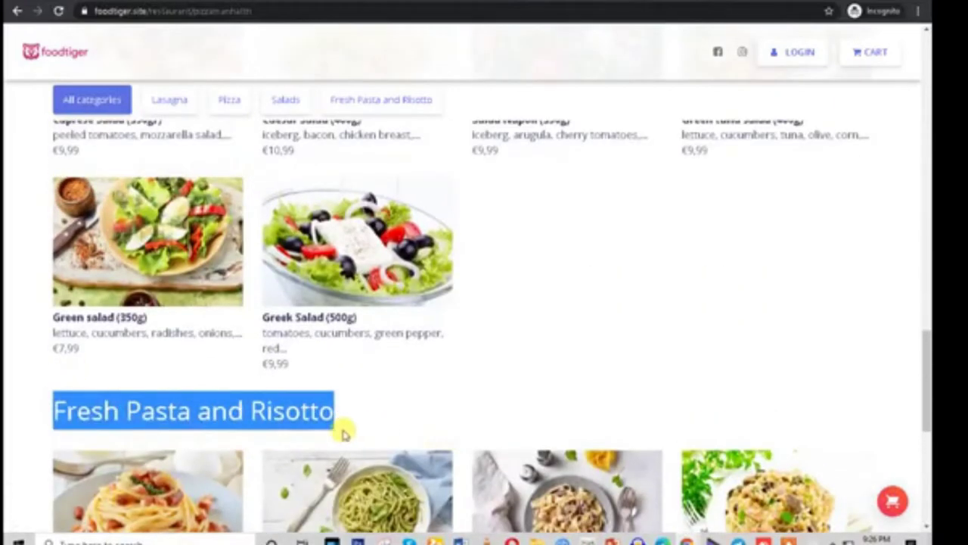
pyautogui.scroll(3, 277, 411)
pyautogui.moveTo(43, 184); pyautogui.dragTo(249, 234)
pyautogui.scroll(4, 252, 270)
pyautogui.scroll(2, 249, 282)
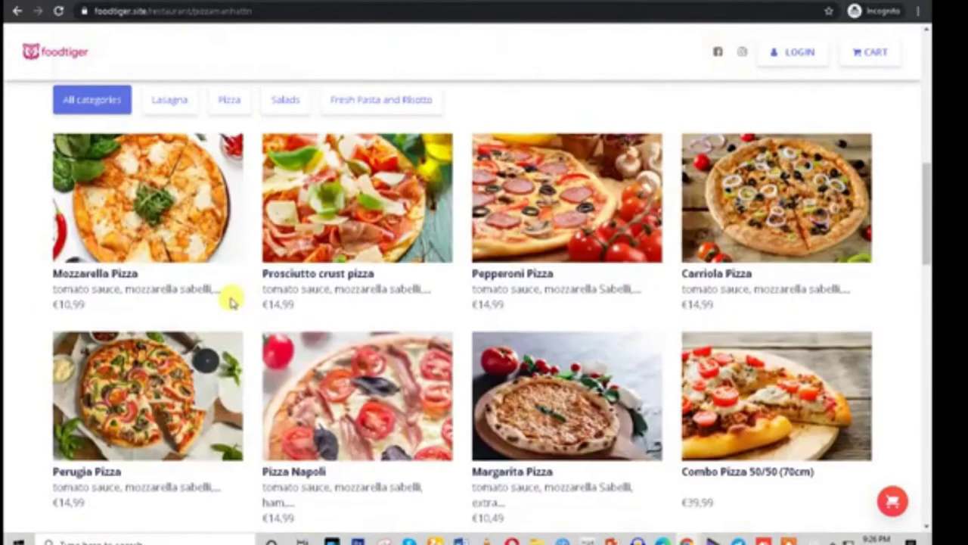
pyautogui.scroll(3, 219, 310)
pyautogui.moveTo(68, 352); pyautogui.dragTo(127, 357)
pyautogui.scroll(3, 151, 355)
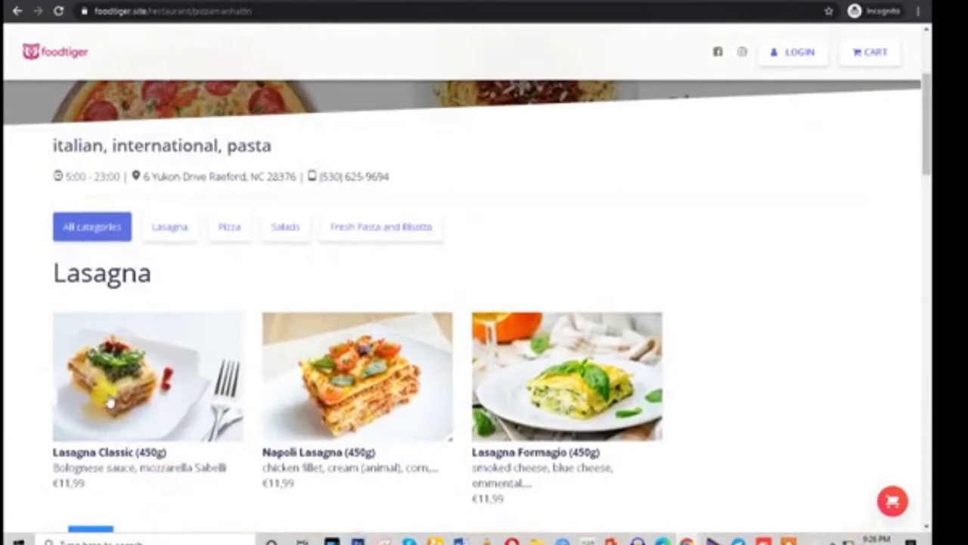
# Add one Lasagna Classic (450g) to the cart
pyautogui.click(121, 385)
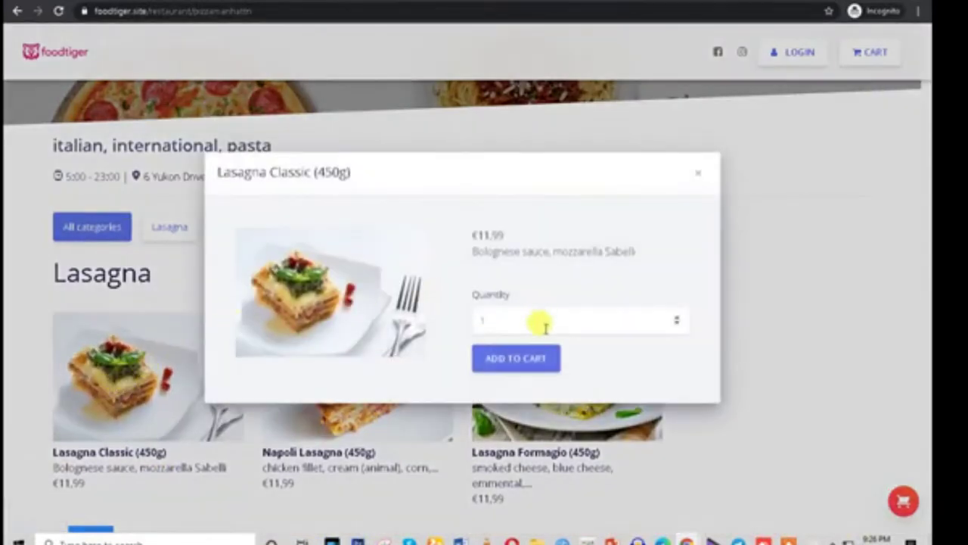
pyautogui.click(516, 357)
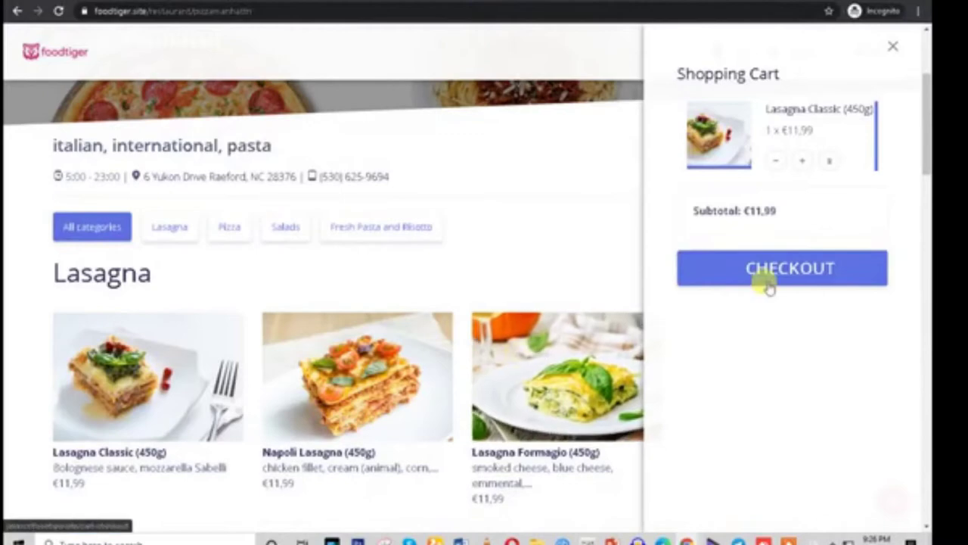
pyautogui.scroll(-4, 303, 416)
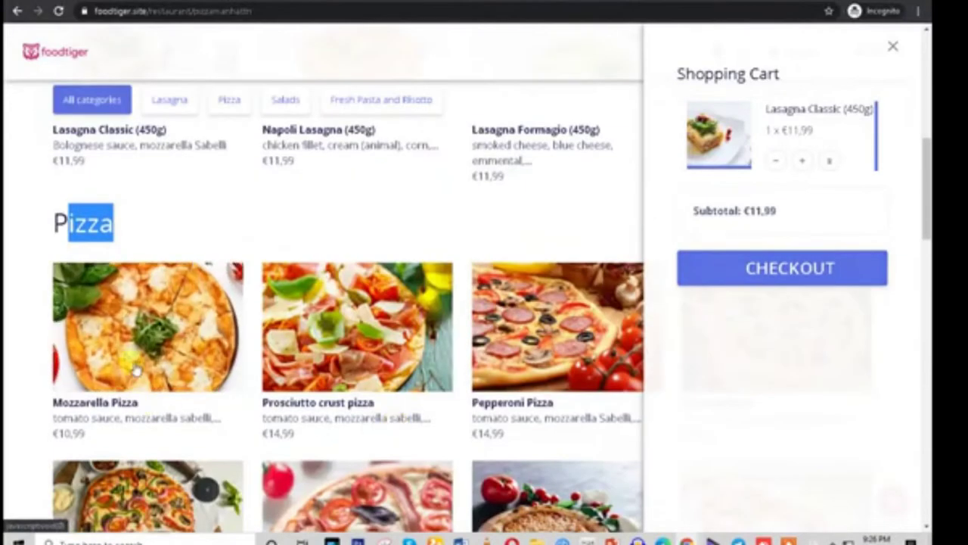
# Add a Mozzarella Pizza in MEDIUM size with THIN CRUST to the cart
pyautogui.click(136, 370)
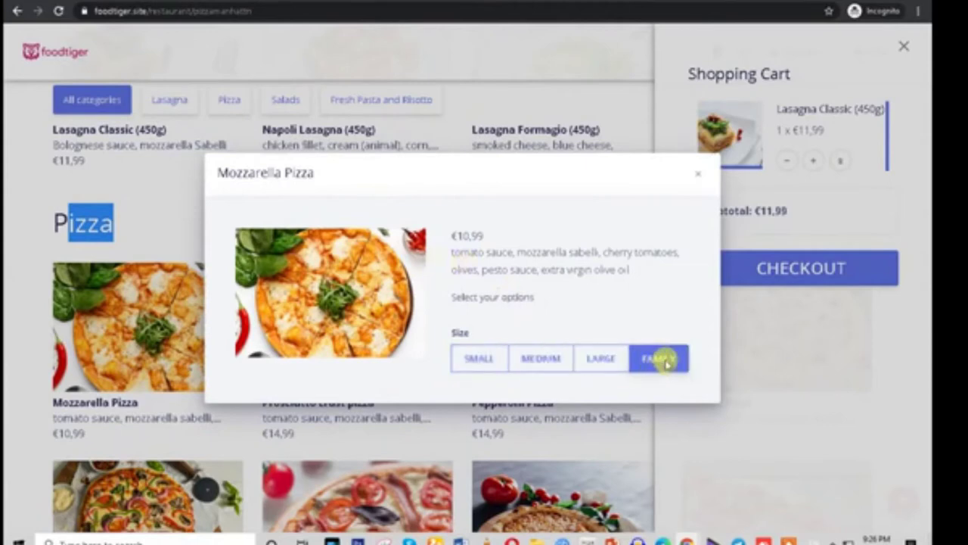
pyautogui.click(540, 357)
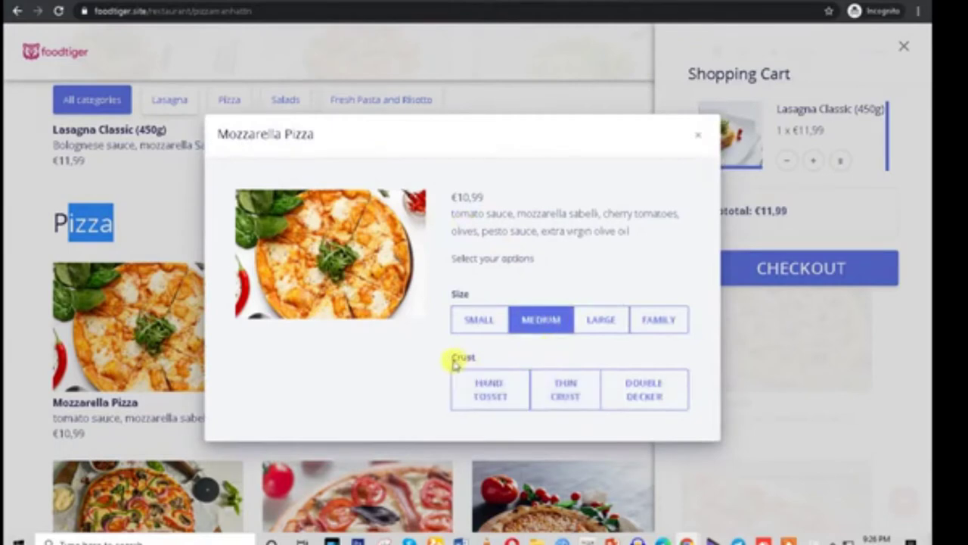
pyautogui.click(570, 392)
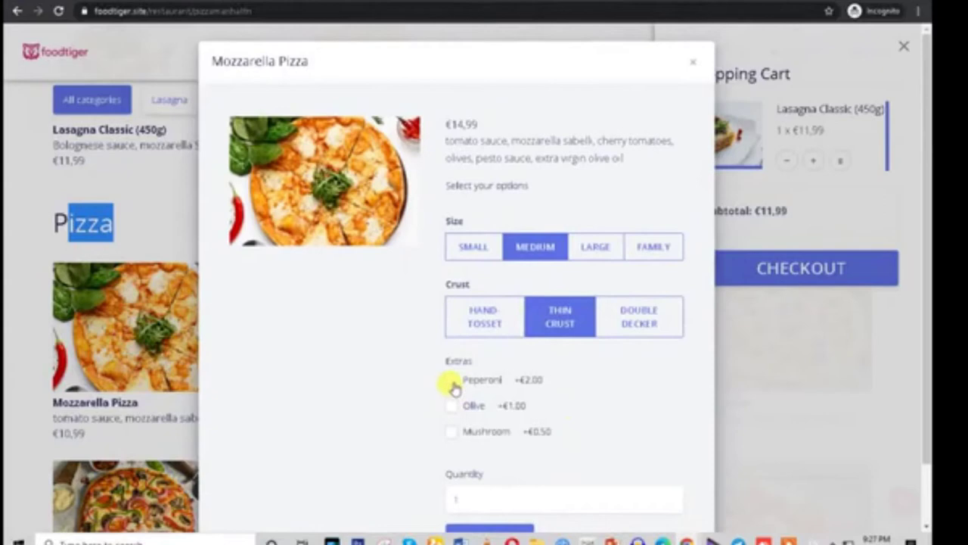
pyautogui.scroll(-1, 484, 405)
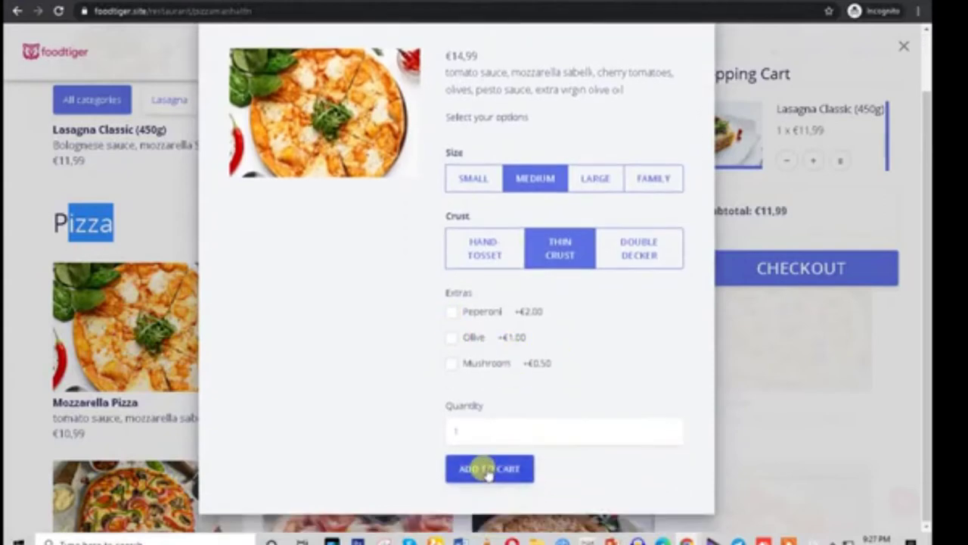
pyautogui.click(488, 469)
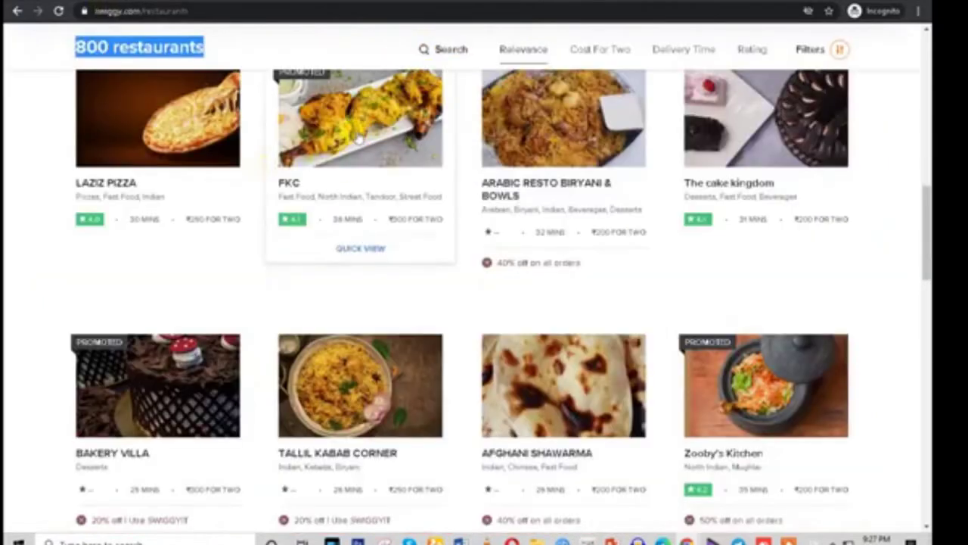
pyautogui.click(359, 138)
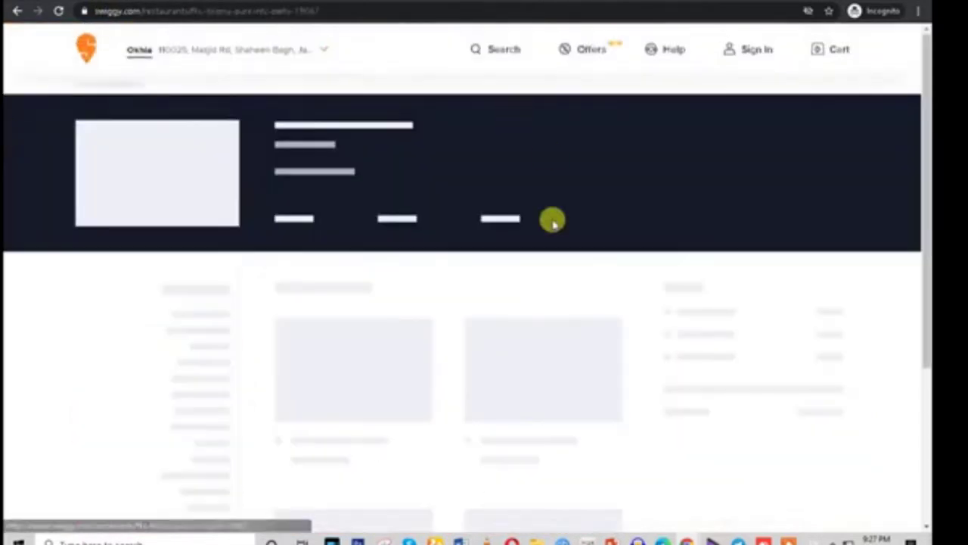
# Add a half portion of Chicken Afghani to the FKC cart, bringing the total to ₹280
pyautogui.scroll(-3, 657, 410)
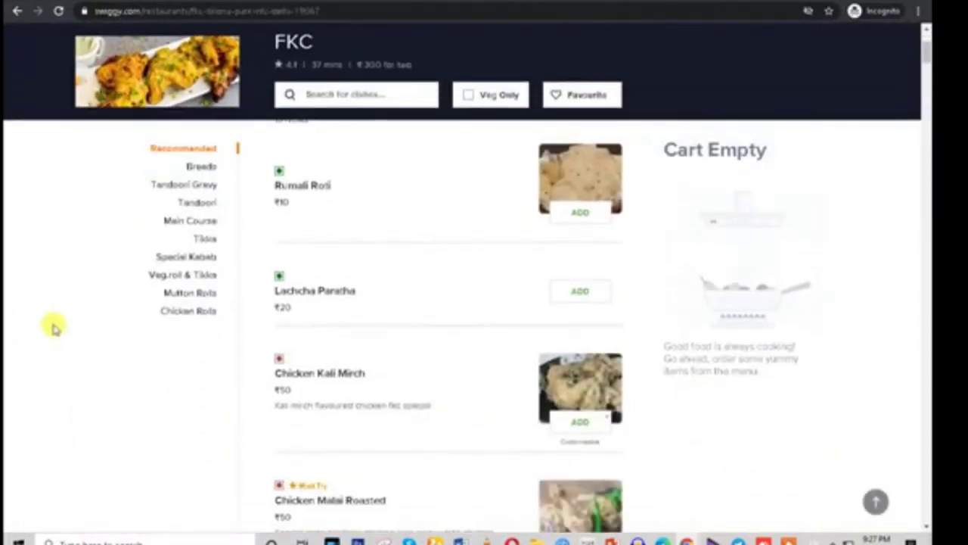
pyautogui.scroll(2, 488, 358)
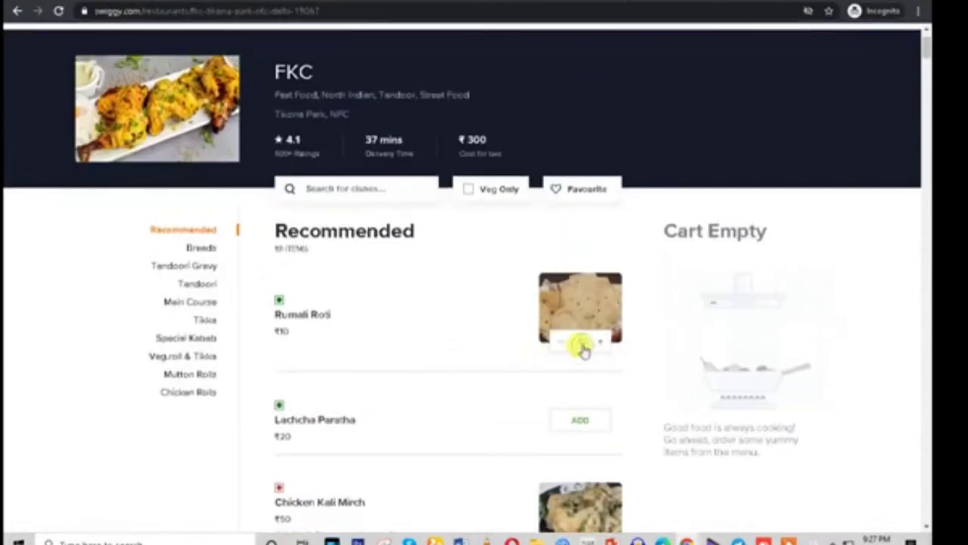
pyautogui.scroll(-2, 580, 422)
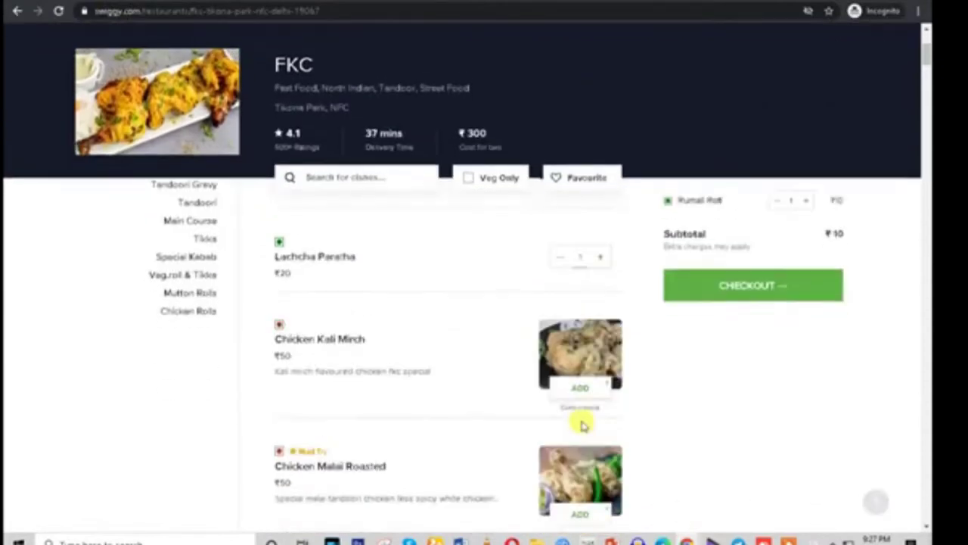
pyautogui.scroll(-2, 580, 421)
pyautogui.click(606, 477)
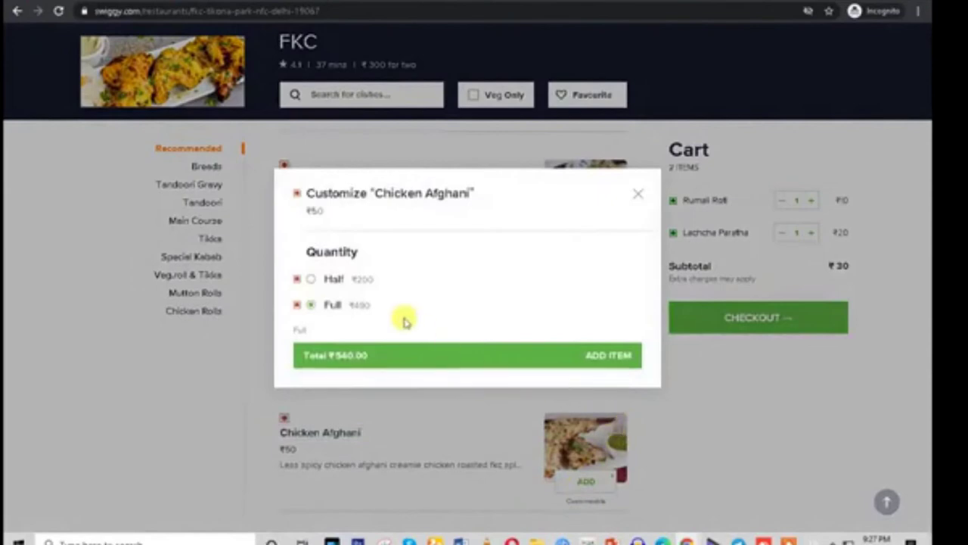
pyautogui.click(311, 279)
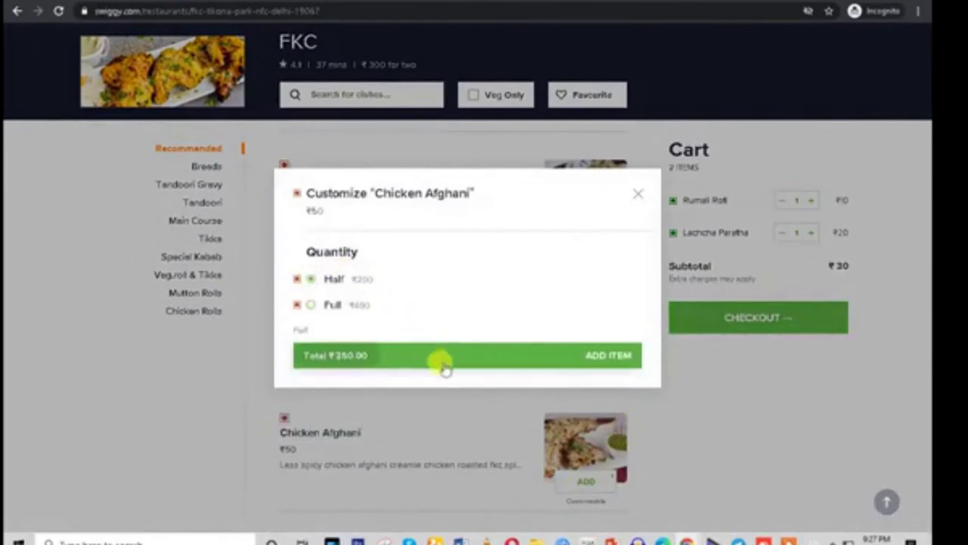
pyautogui.click(444, 365)
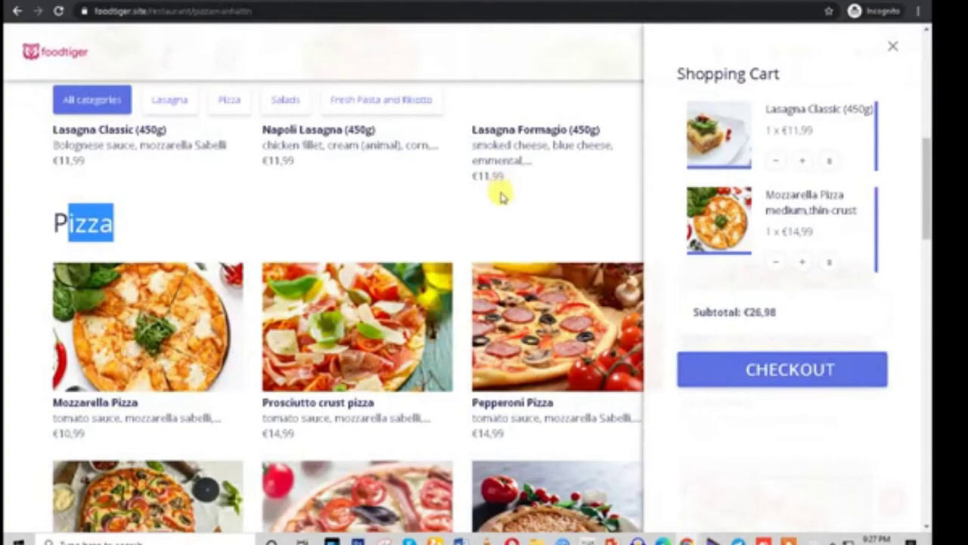
pyautogui.scroll(-2, 469, 340)
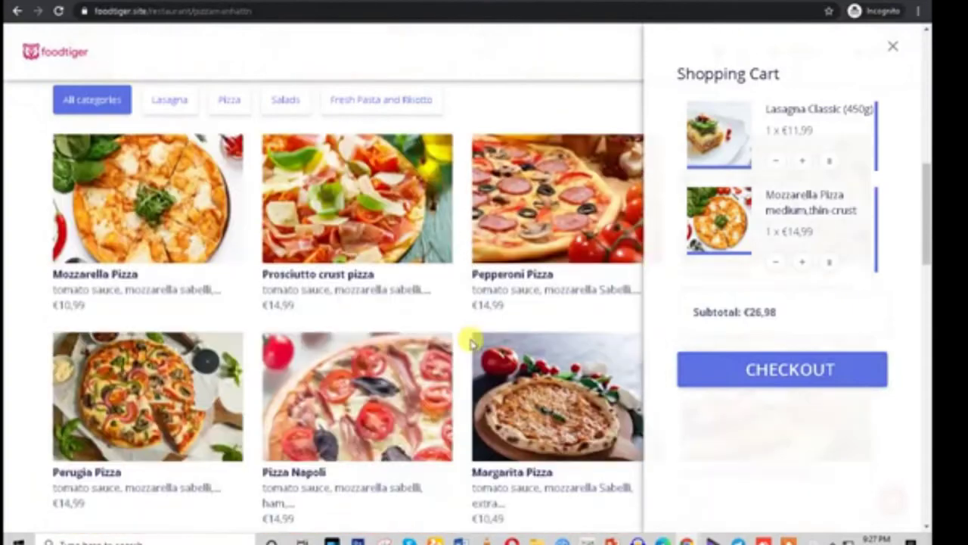
# Add Spaghetti Carbonara (450g) from Fresh Pasta and Risotto for a €38,97 subtotal, then check out
pyautogui.scroll(-3, 458, 348)
pyautogui.scroll(-4, 448, 353)
pyautogui.scroll(-3, 448, 357)
pyautogui.scroll(-3, 446, 357)
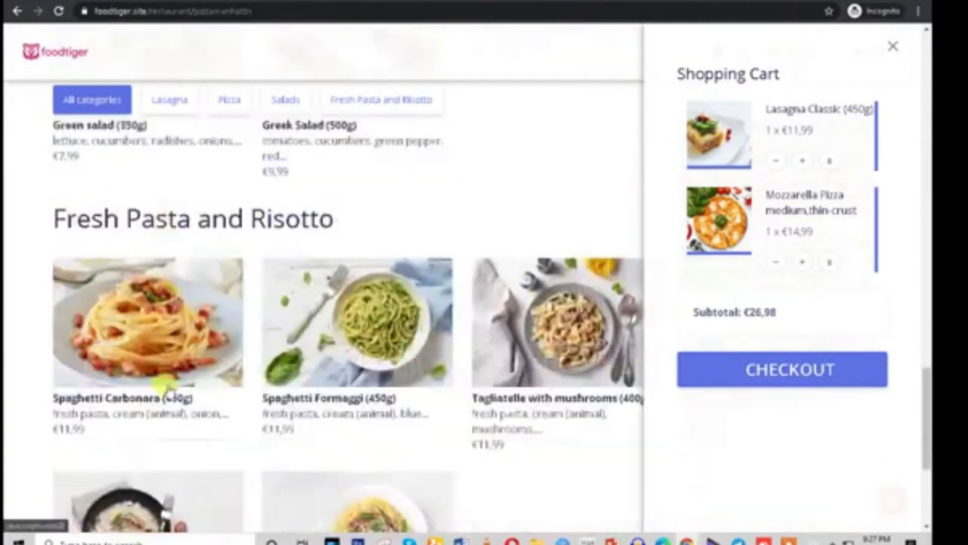
pyautogui.click(136, 280)
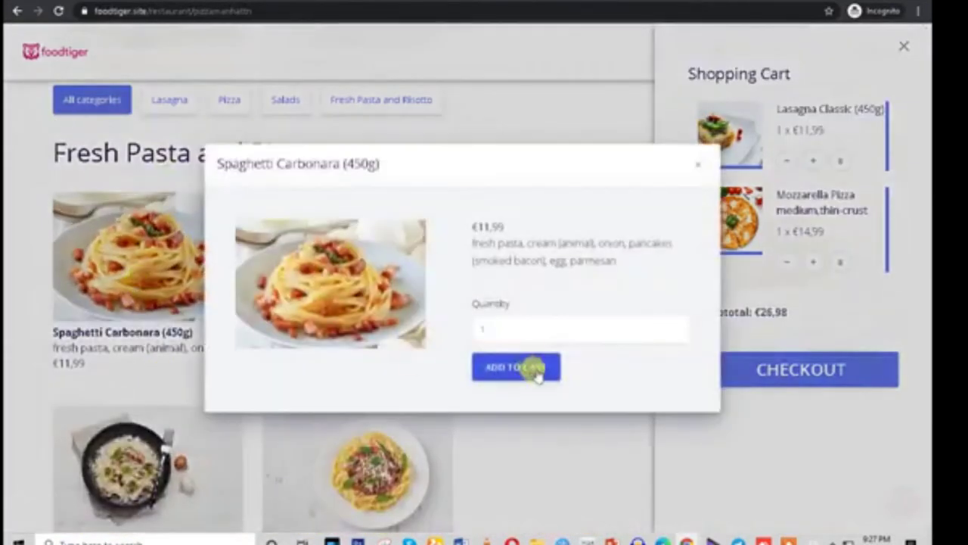
pyautogui.click(529, 367)
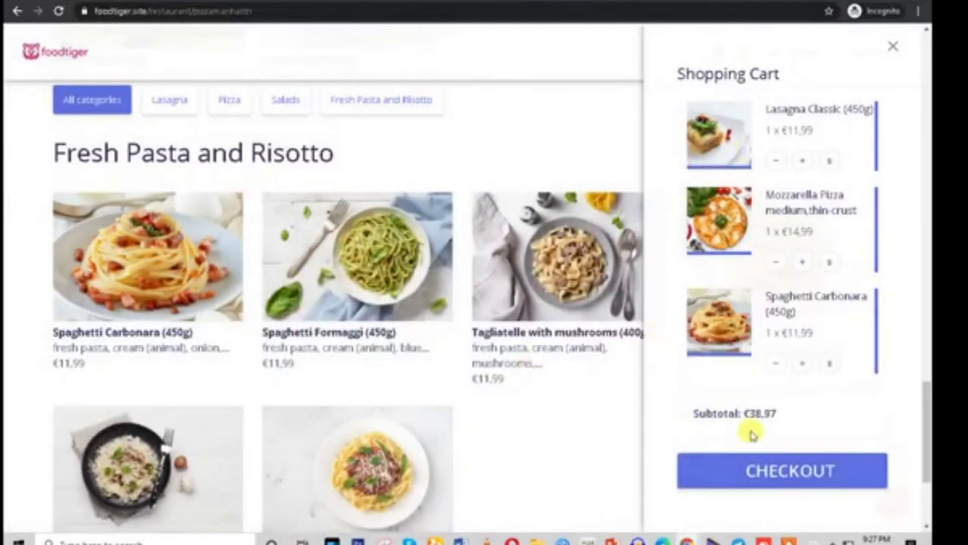
pyautogui.click(756, 473)
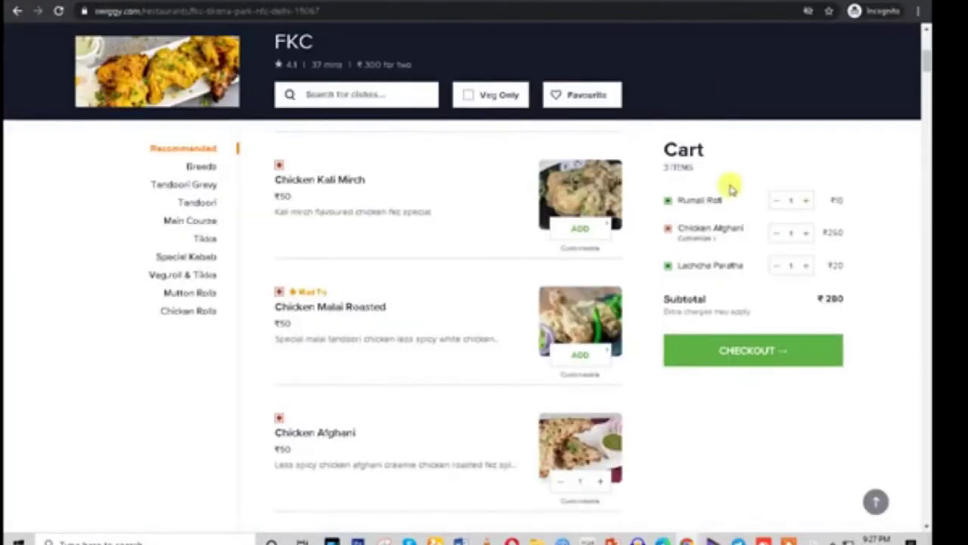
# Check out the FKC cart to reach secure checkout with ₹310 to pay
pyautogui.click(753, 352)
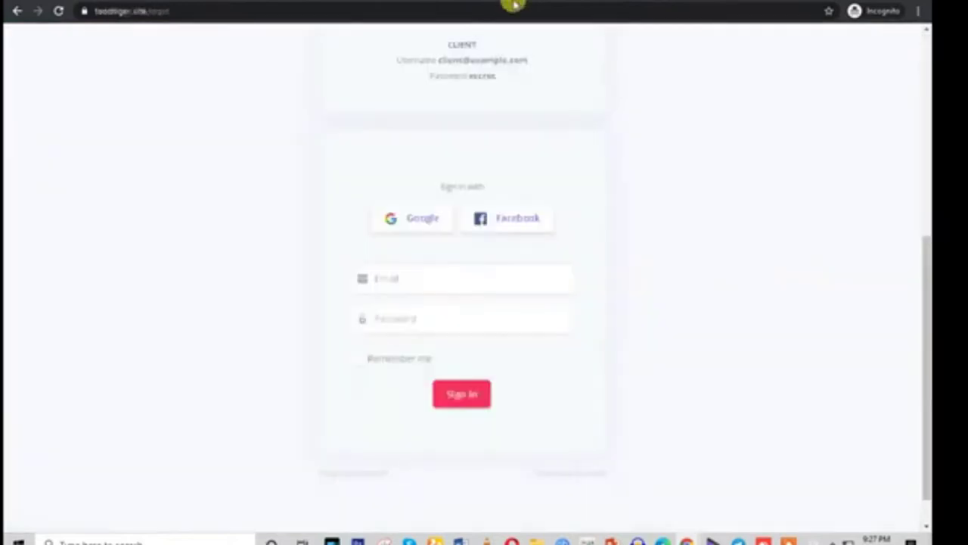
# Start Google sign-in from the FoodTiger login page, backing out once before choosing Google again
pyautogui.scroll(2, 625, 346)
pyautogui.scroll(2, 456, 250)
pyautogui.scroll(-4, 393, 376)
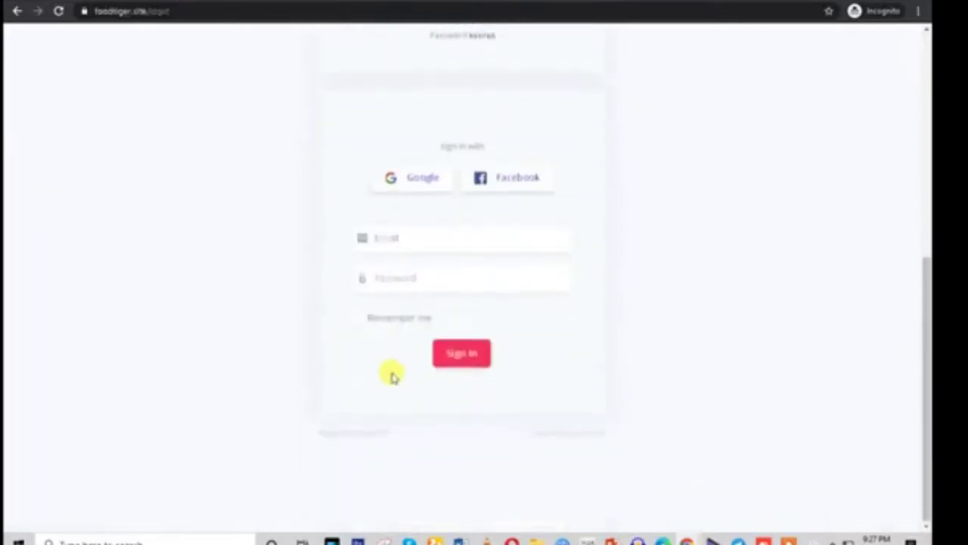
pyautogui.click(424, 177)
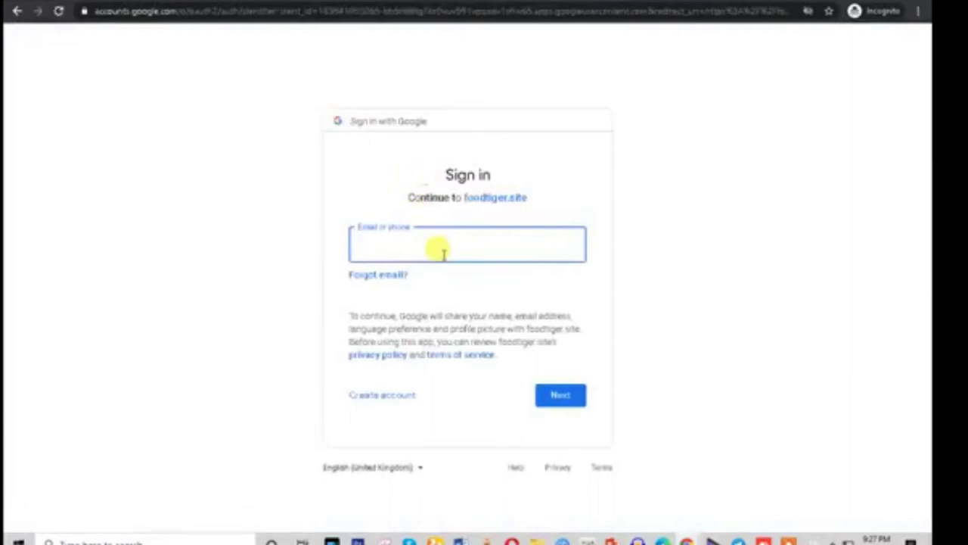
pyautogui.click(17, 11)
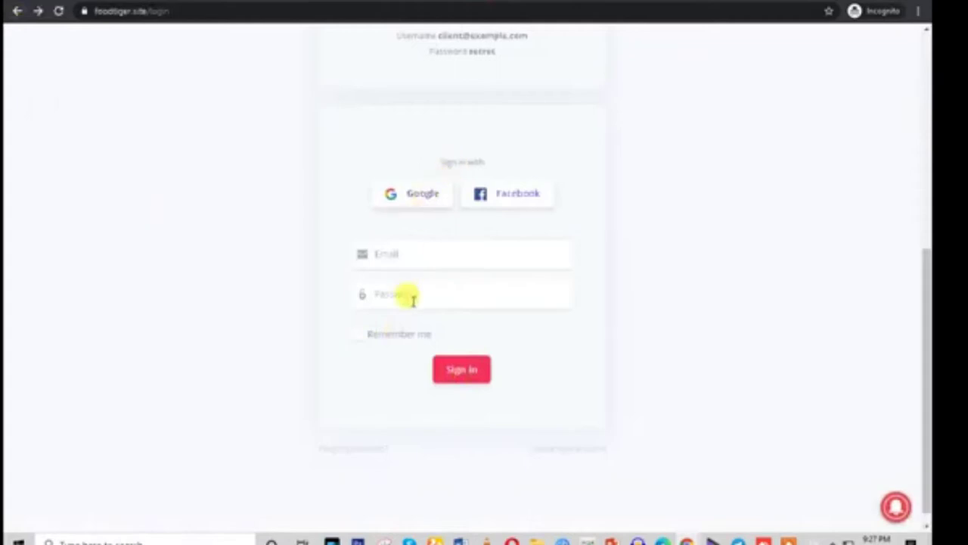
pyautogui.click(399, 258)
pyautogui.click(434, 292)
pyautogui.scroll(3, 540, 362)
pyautogui.scroll(2, 537, 365)
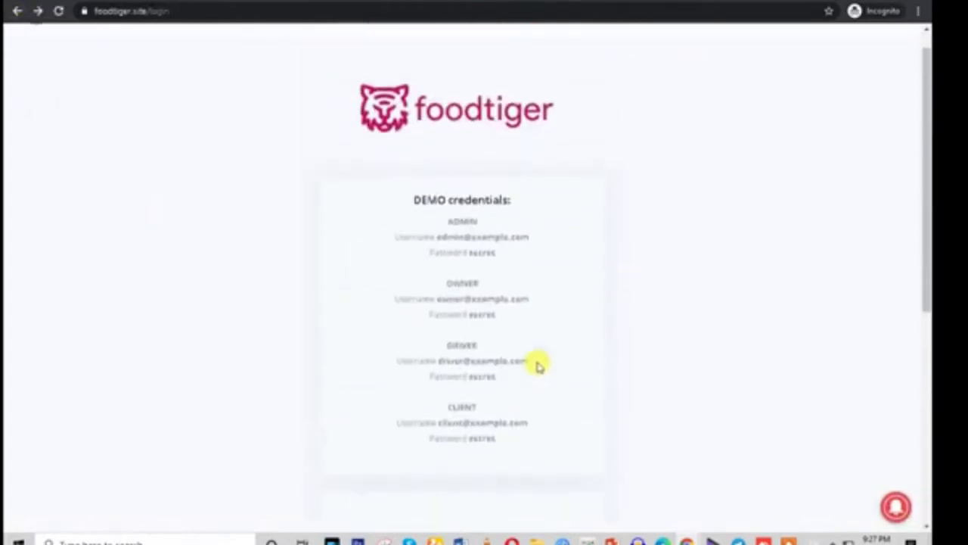
pyautogui.scroll(-4, 538, 363)
pyautogui.click(420, 333)
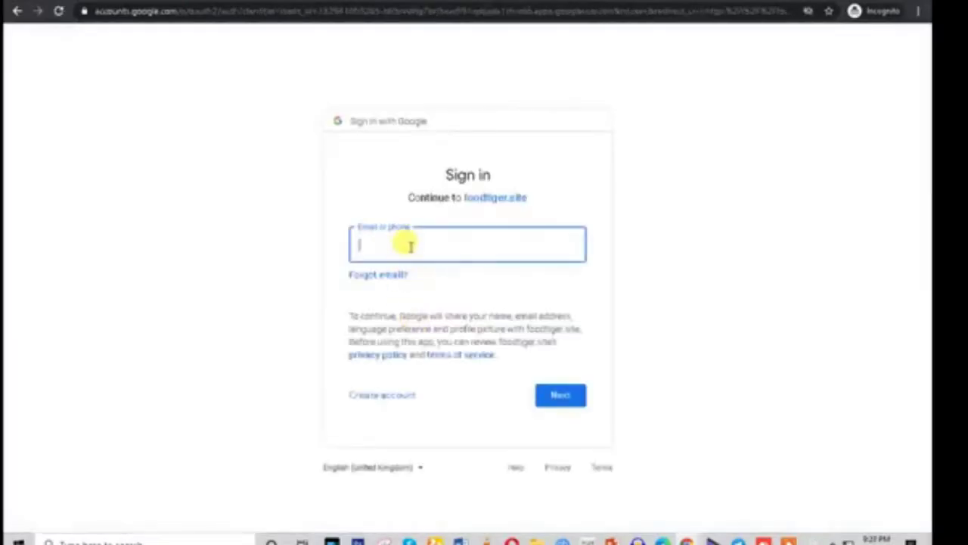
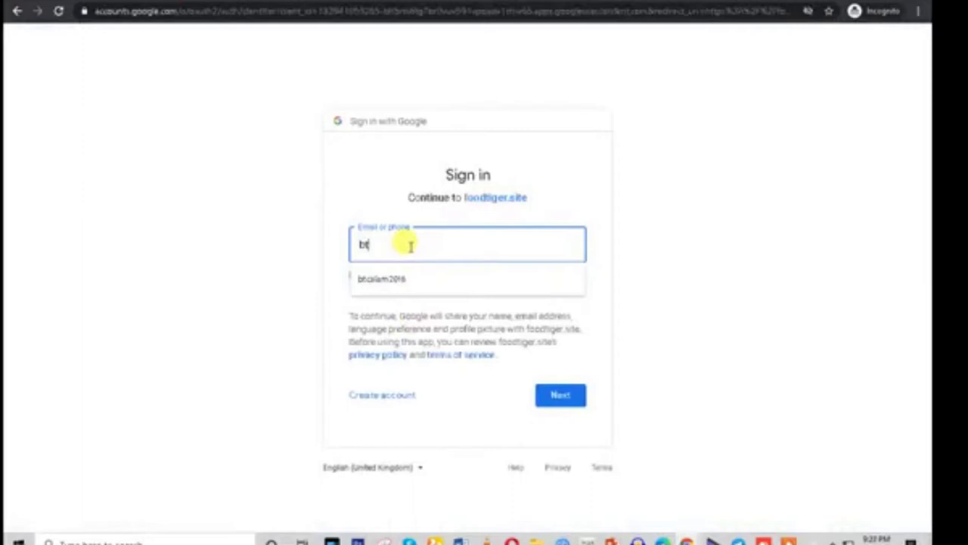
# Sign in to Google using the saved account suggestion and its password
pyautogui.click(428, 280)
pyautogui.click(560, 397)
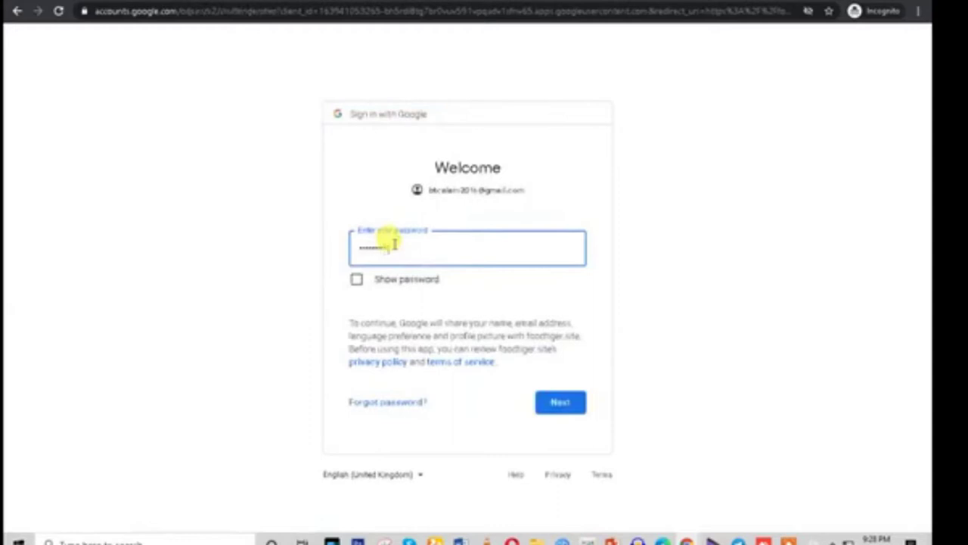
pyautogui.click(558, 400)
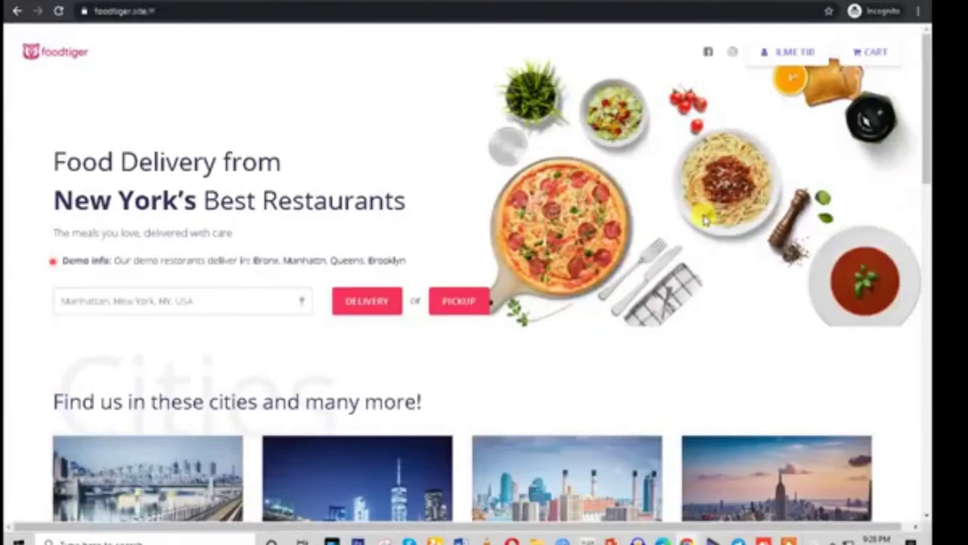
# Open the shopping cart and proceed to checkout with the lasagna, pizza and spaghetti
pyautogui.scroll(-5, 699, 214)
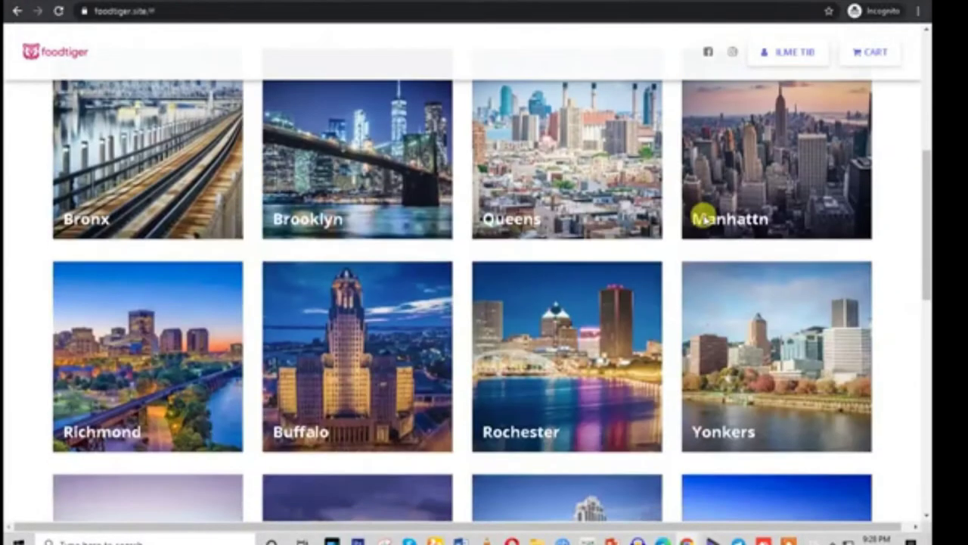
pyautogui.scroll(-2, 681, 227)
pyautogui.scroll(3, 719, 189)
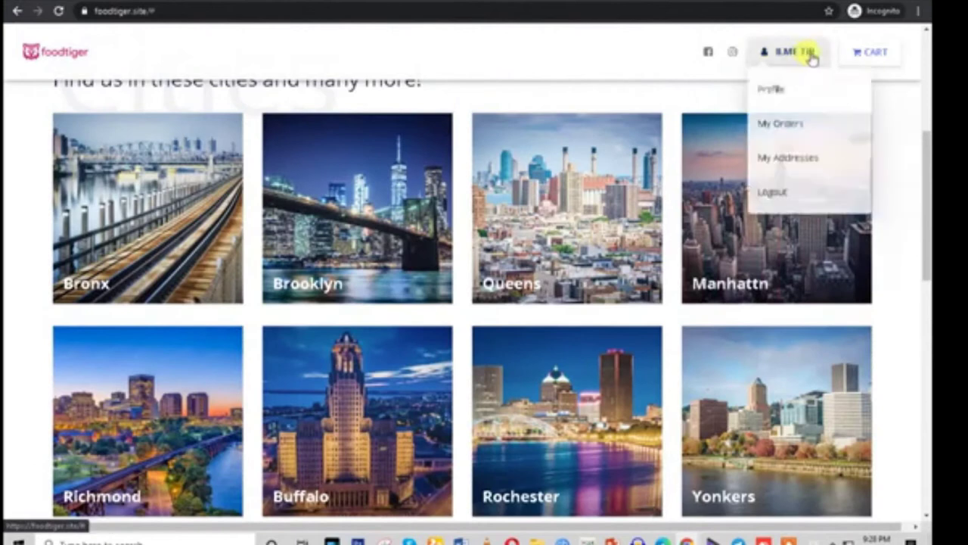
pyautogui.click(876, 51)
pyautogui.click(786, 475)
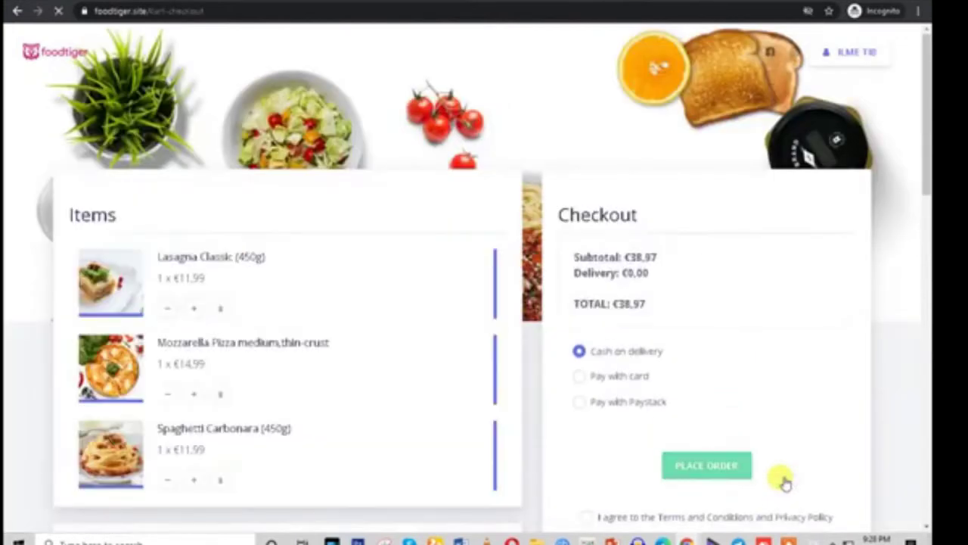
# Review the checkout page and highlight the cart items and bill details totalling €38,97
pyautogui.scroll(-3, 432, 389)
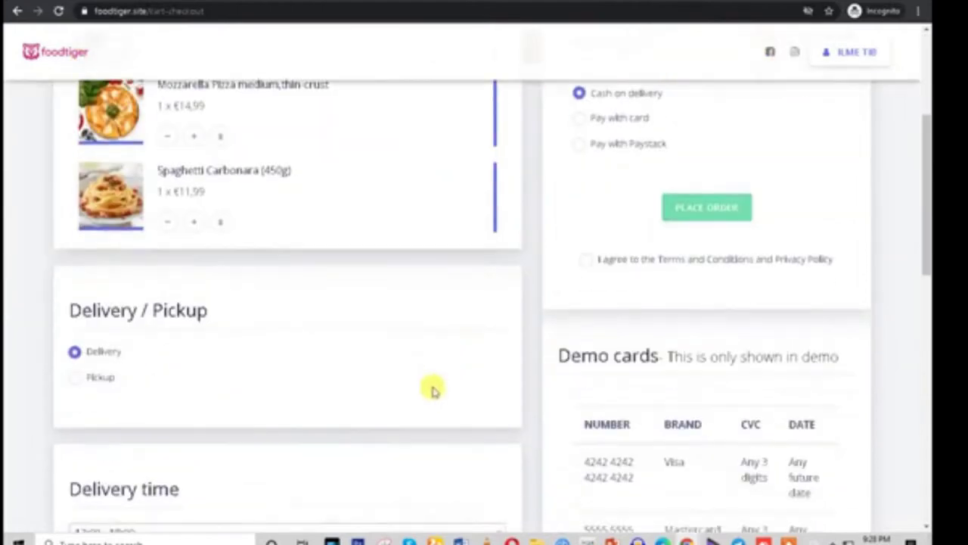
pyautogui.scroll(-4, 479, 303)
pyautogui.scroll(5, 479, 321)
pyautogui.scroll(3, 480, 327)
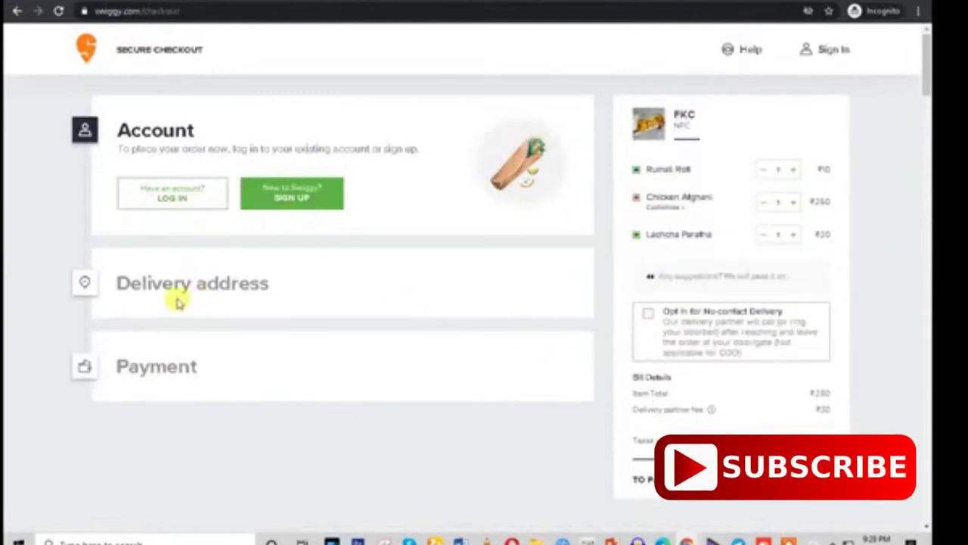
pyautogui.moveTo(620, 102); pyautogui.dragTo(832, 442)
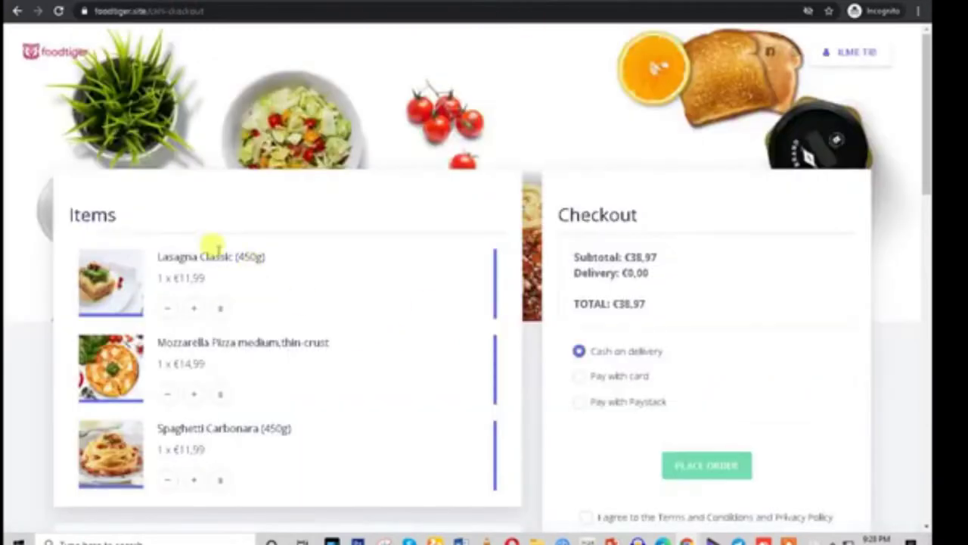
pyautogui.moveTo(67, 206); pyautogui.dragTo(345, 439)
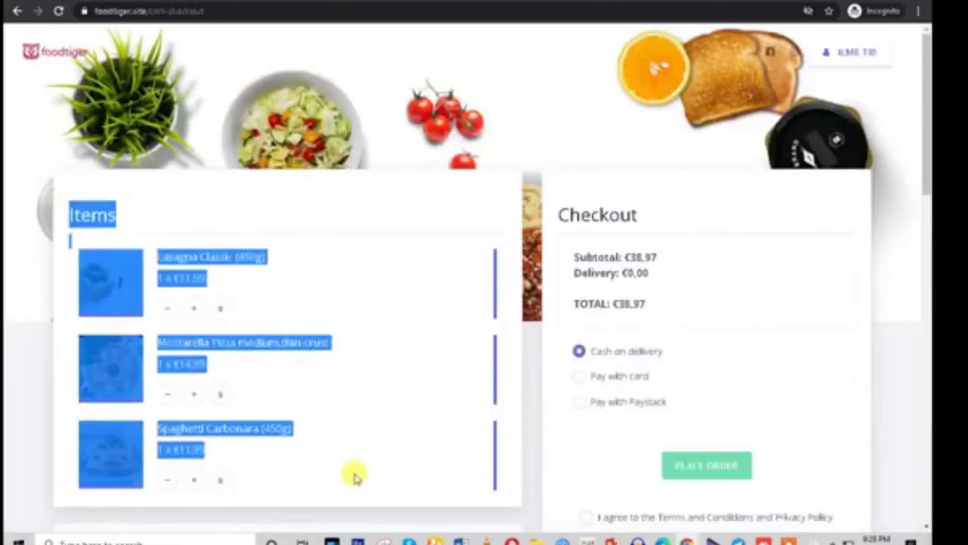
pyautogui.scroll(-5, 356, 454)
pyautogui.scroll(5, 681, 253)
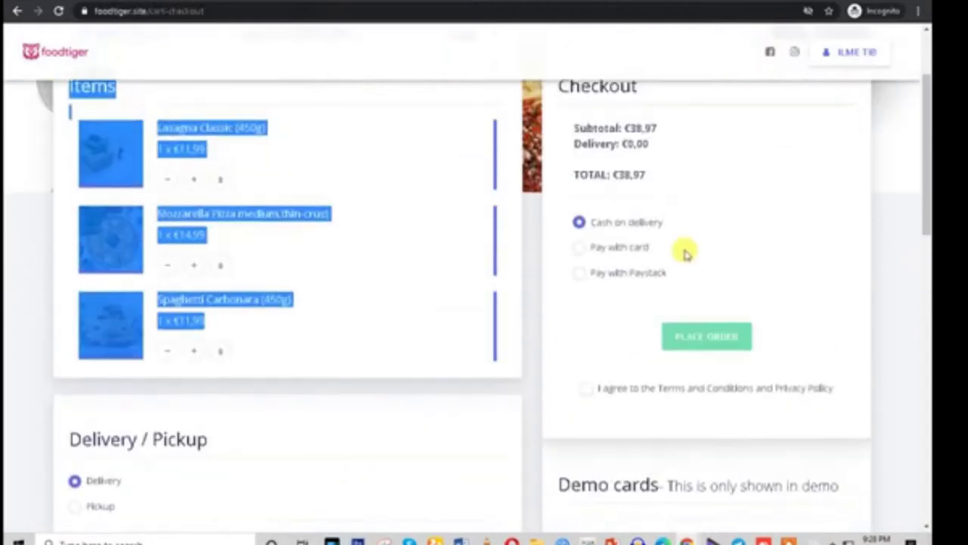
pyautogui.moveTo(558, 212)
pyautogui.mouseDown()
pyautogui.moveTo(670, 300)
pyautogui.moveTo(677, 416)
pyautogui.mouseUp()
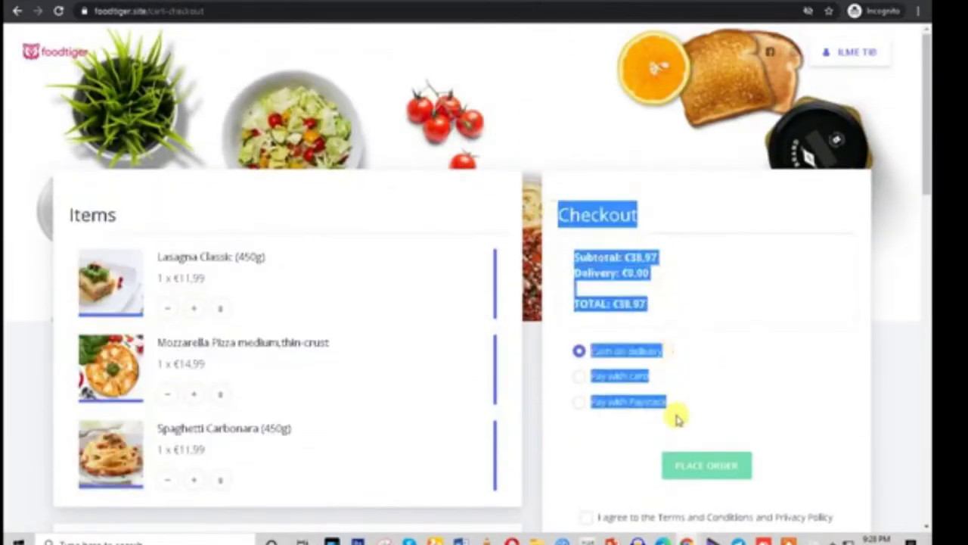
pyautogui.scroll(-4, 676, 415)
pyautogui.moveTo(552, 287)
pyautogui.mouseDown()
pyautogui.moveTo(816, 497)
pyautogui.moveTo(687, 404)
pyautogui.mouseUp()
pyautogui.scroll(-3, 813, 497)
pyautogui.click(633, 433)
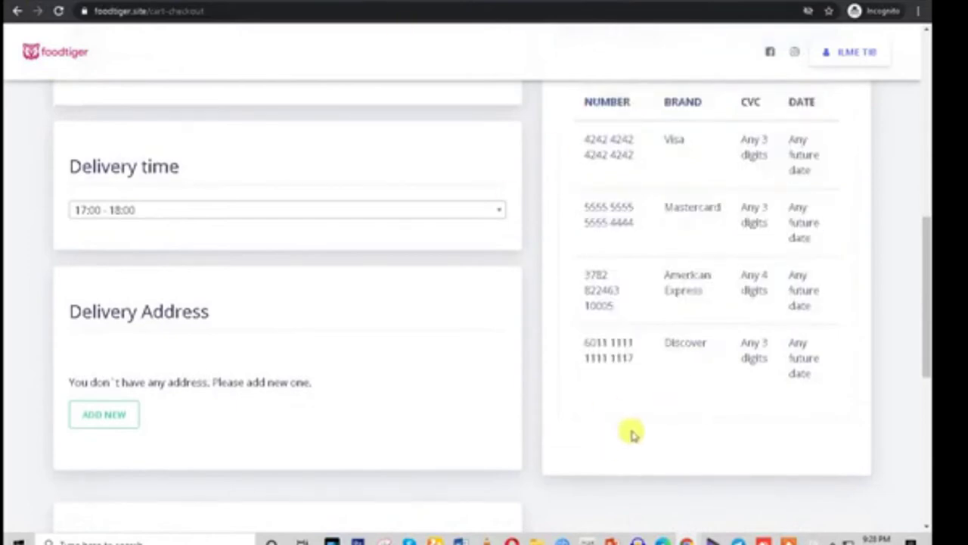
pyautogui.scroll(4, 265, 401)
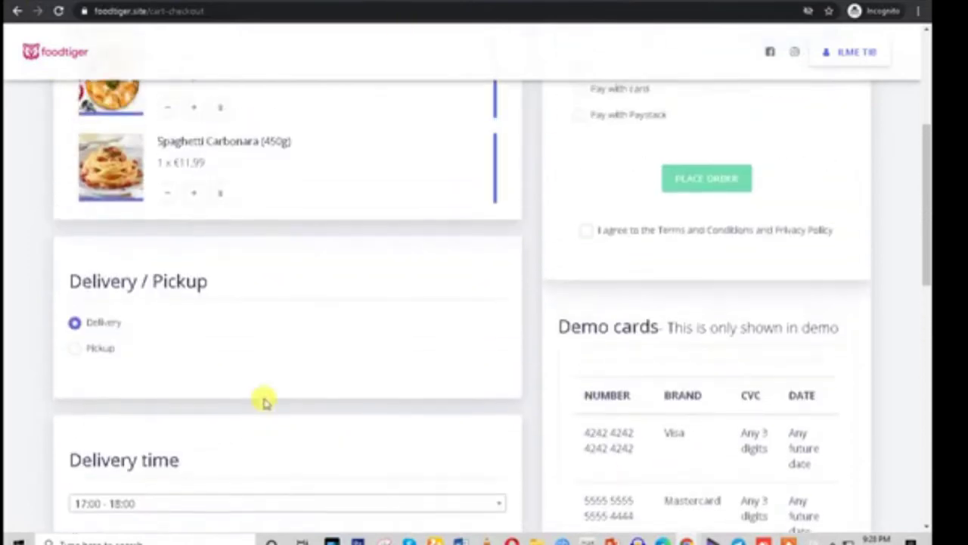
pyautogui.scroll(2, 265, 403)
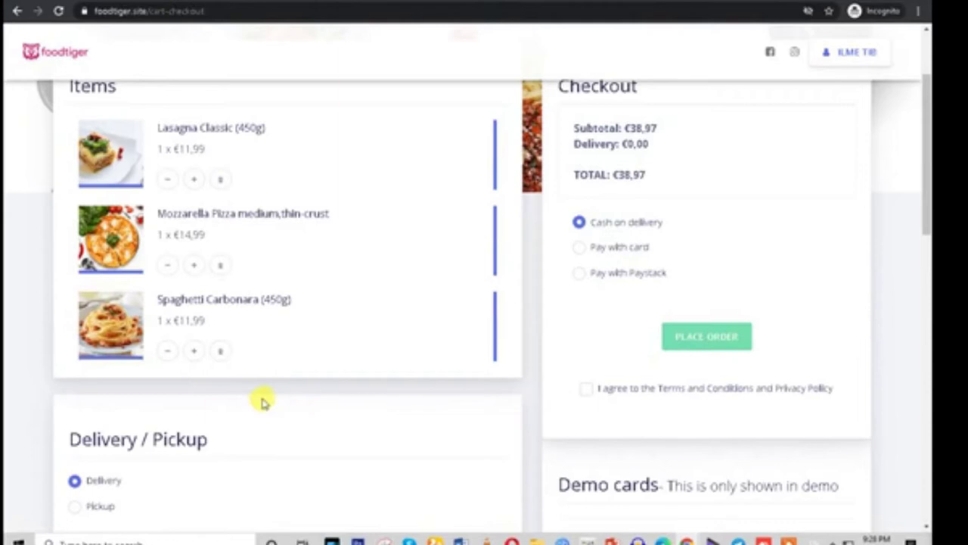
pyautogui.scroll(-2, 257, 303)
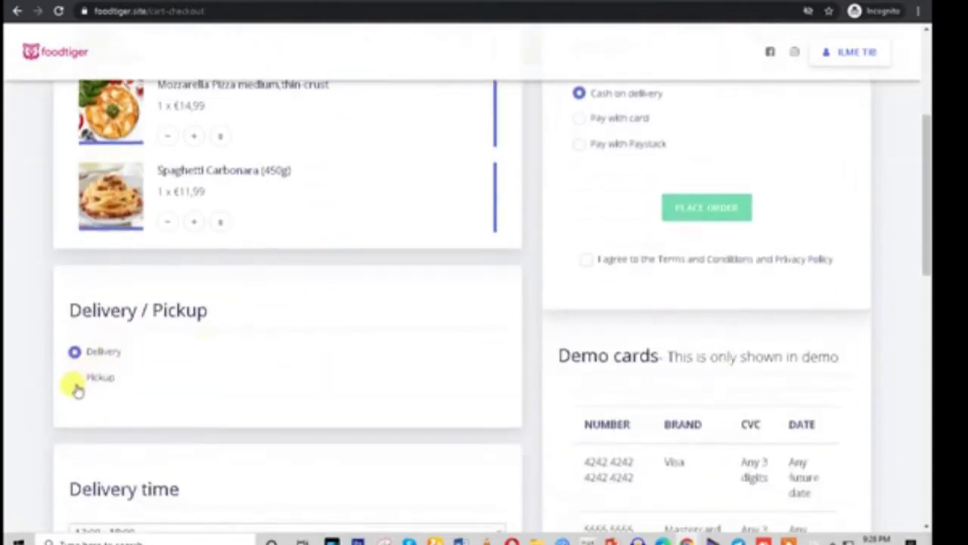
pyautogui.scroll(-3, 288, 371)
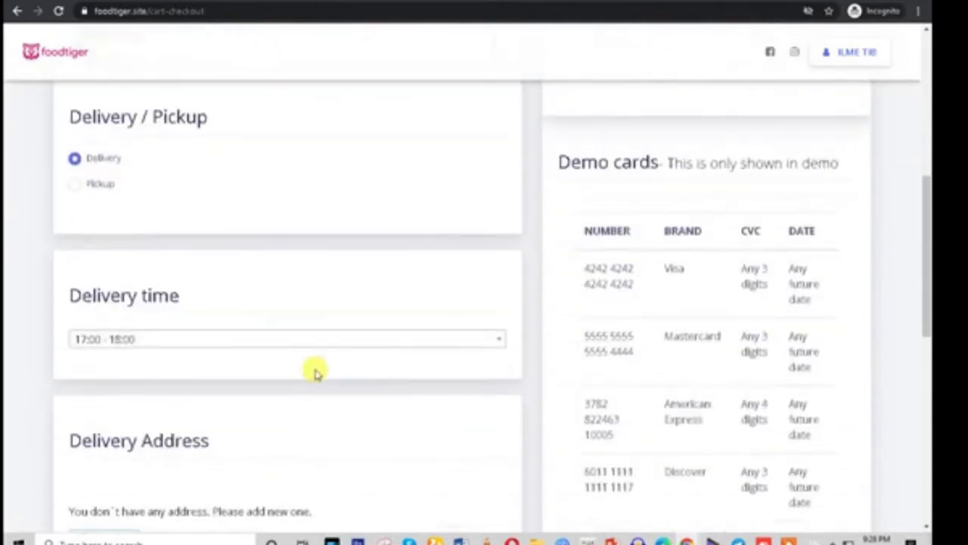
pyautogui.click(124, 340)
pyautogui.scroll(-1, 141, 484)
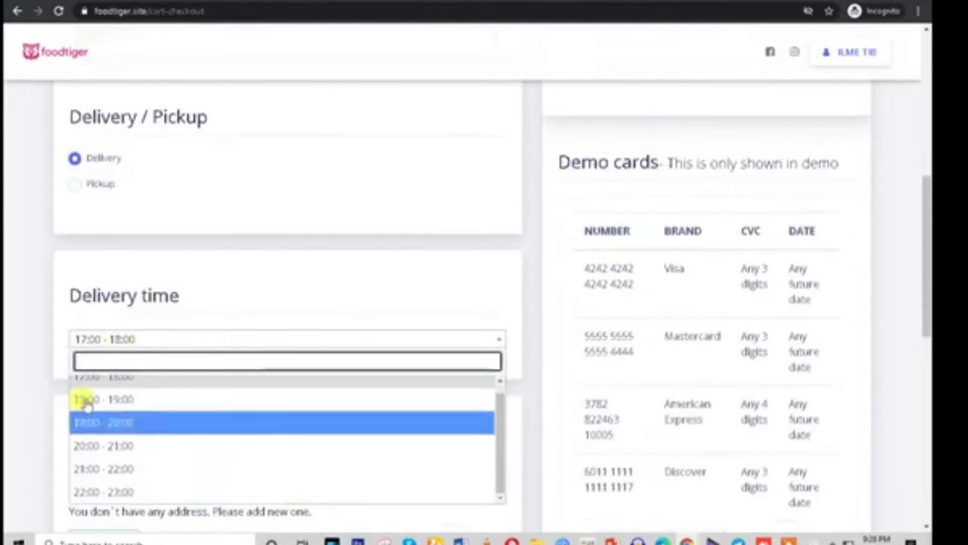
pyautogui.click(89, 376)
pyautogui.scroll(-3, 227, 361)
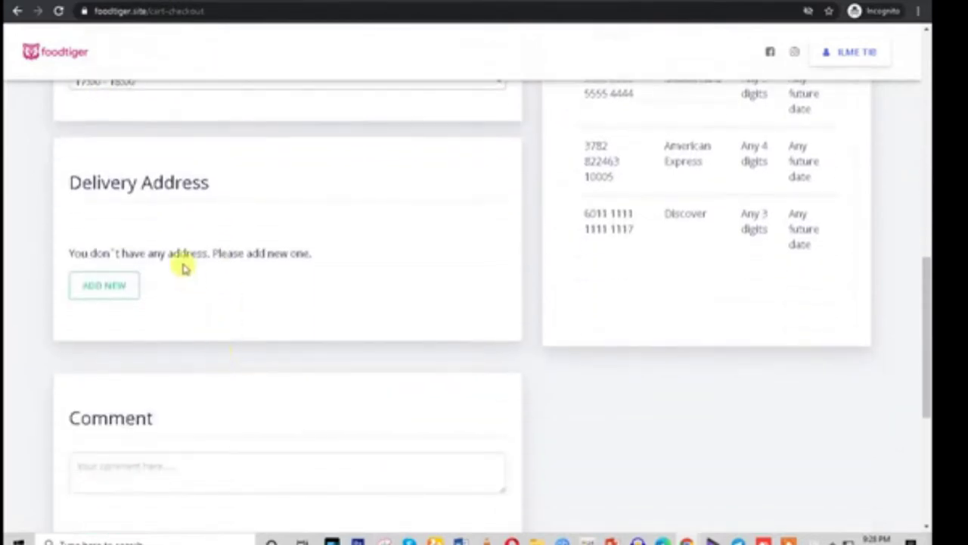
pyautogui.scroll(-2, 200, 250)
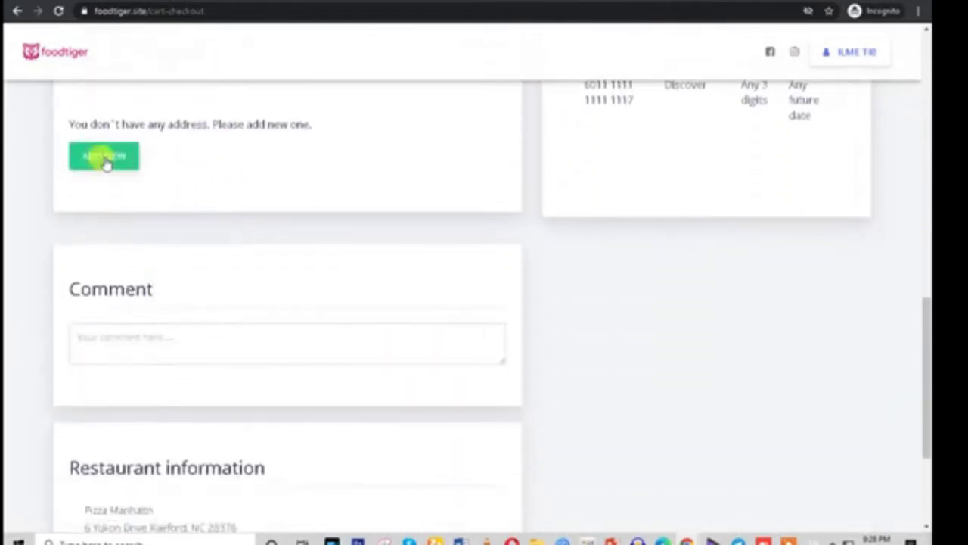
pyautogui.scroll(-3, 303, 318)
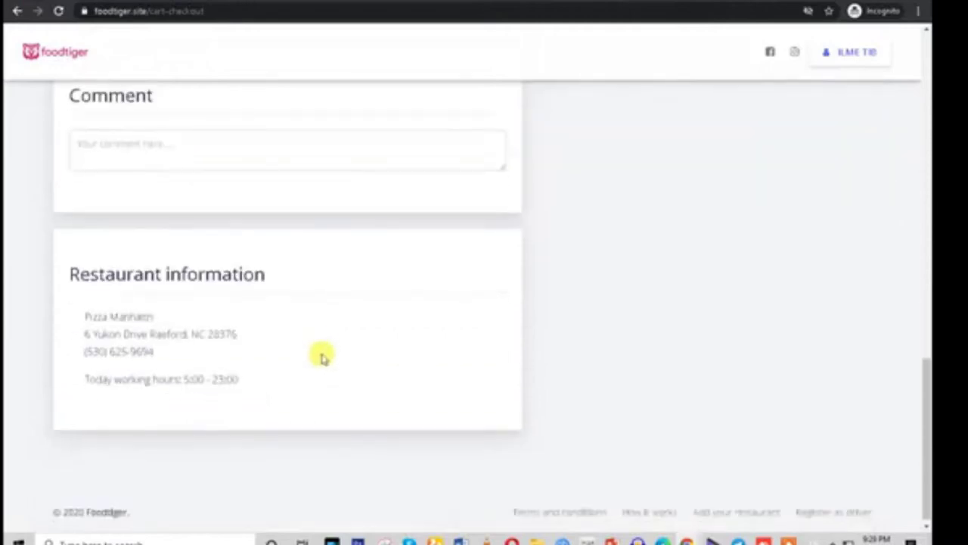
pyautogui.tripleClick(125, 333)
pyautogui.scroll(4, 191, 369)
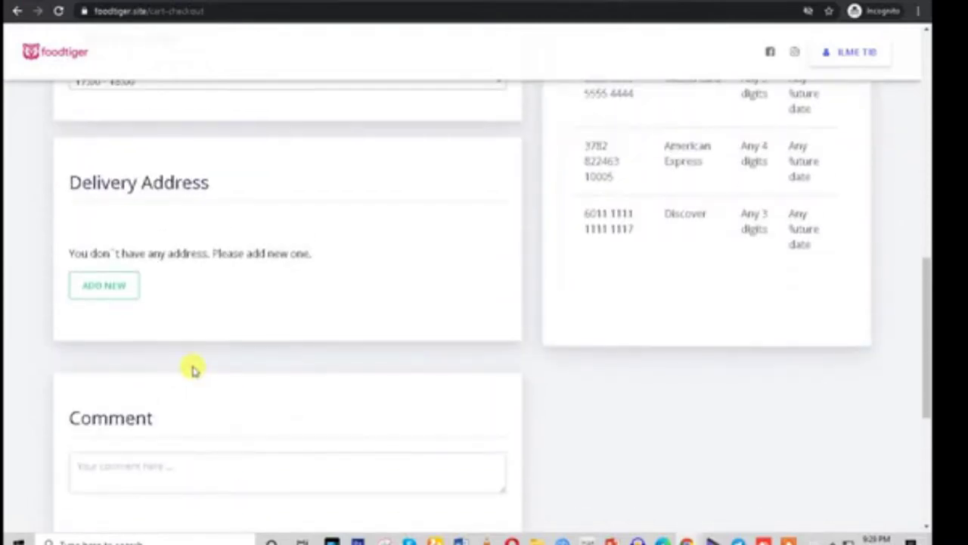
pyautogui.scroll(-4, 191, 369)
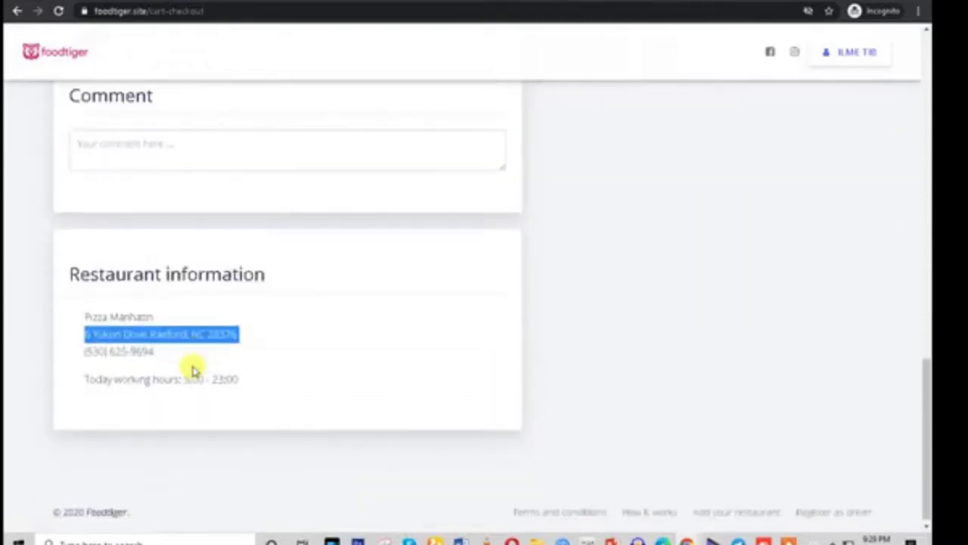
pyautogui.click(147, 269)
pyautogui.moveTo(279, 385); pyautogui.dragTo(64, 269)
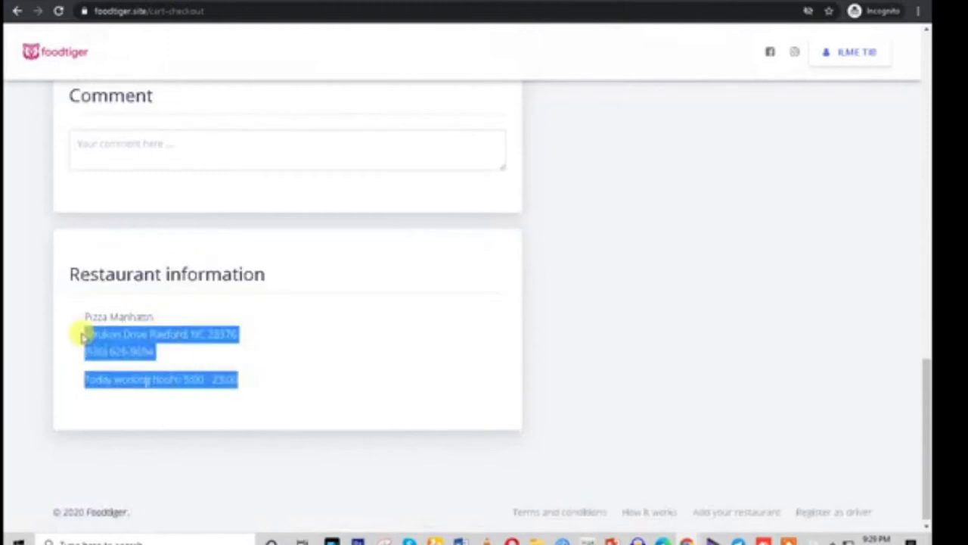
pyautogui.doubleClick(106, 274)
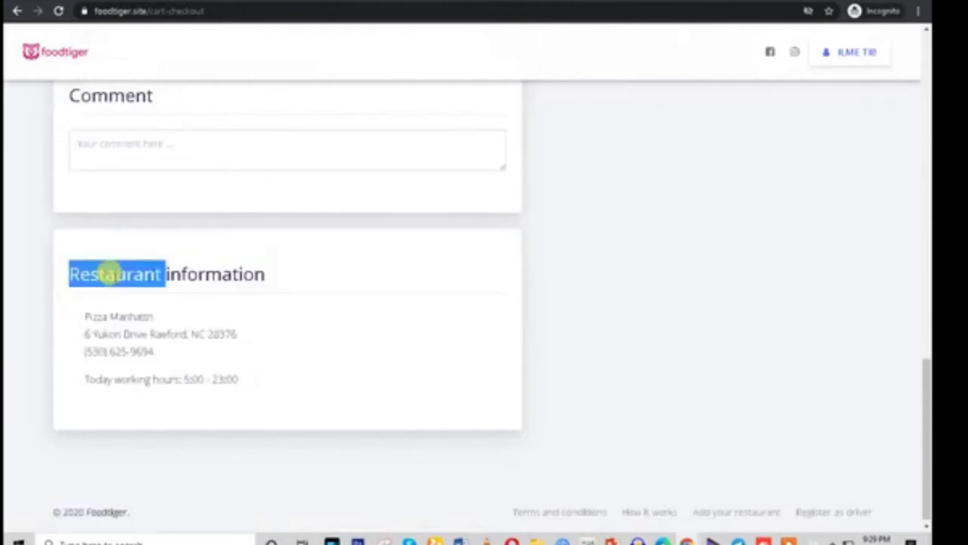
pyautogui.scroll(3, 167, 374)
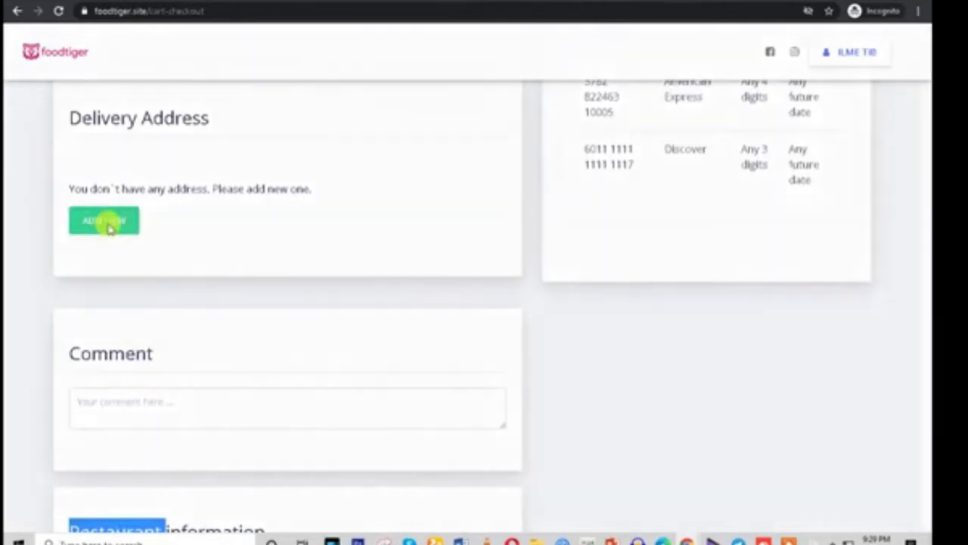
pyautogui.click(105, 224)
# Search for and select Joga Bai, Okhla, New Delhi as the delivery address
pyautogui.click(333, 274)
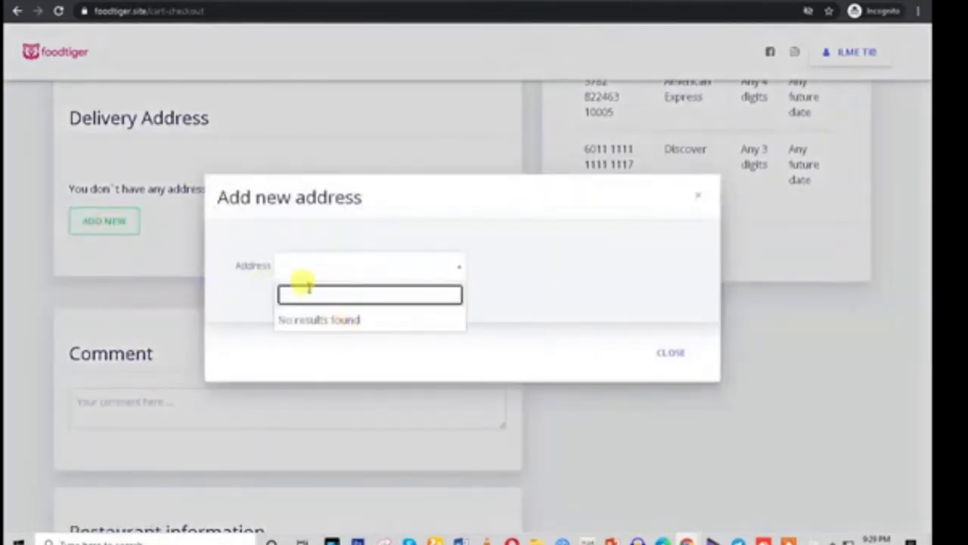
pyautogui.write('ja')
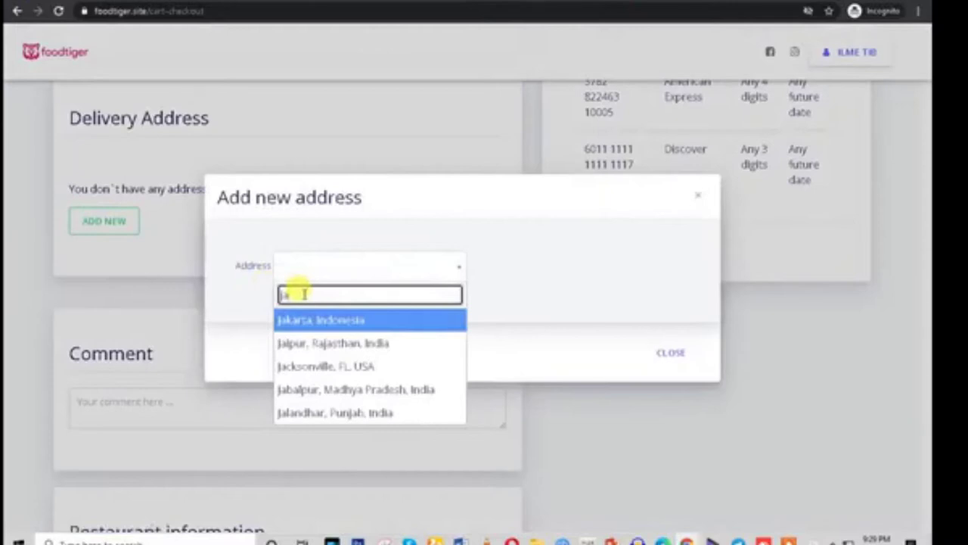
pyautogui.press('BackSpace')
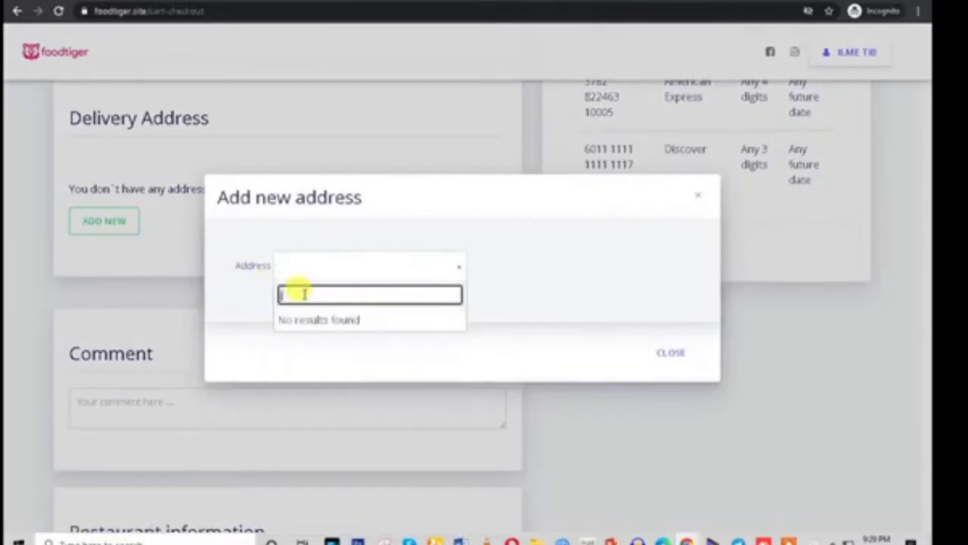
pyautogui.write('og')
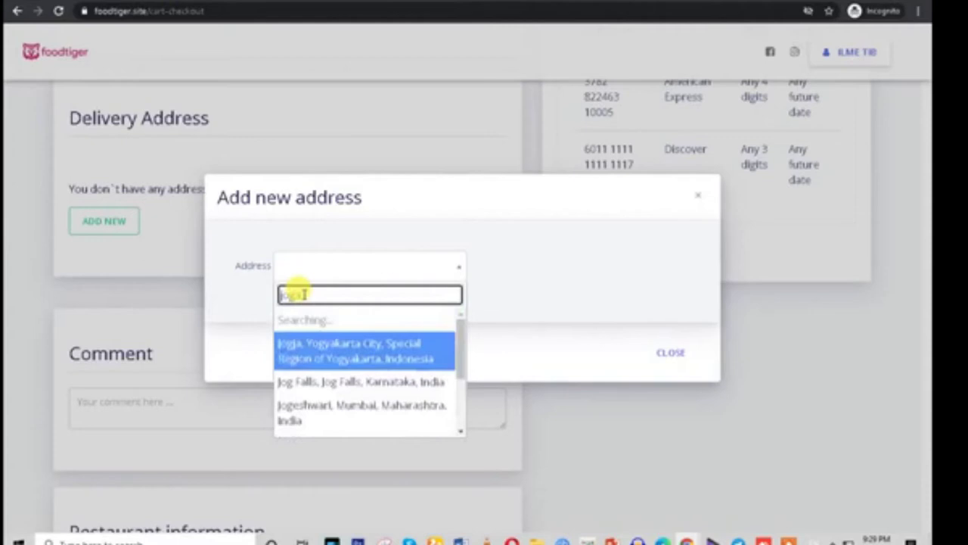
pyautogui.write('a bai')
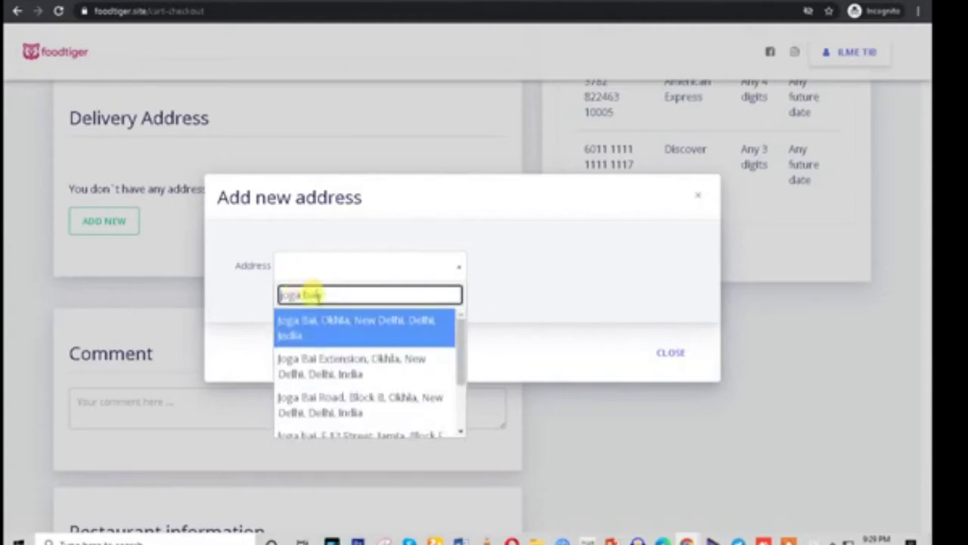
pyautogui.click(330, 321)
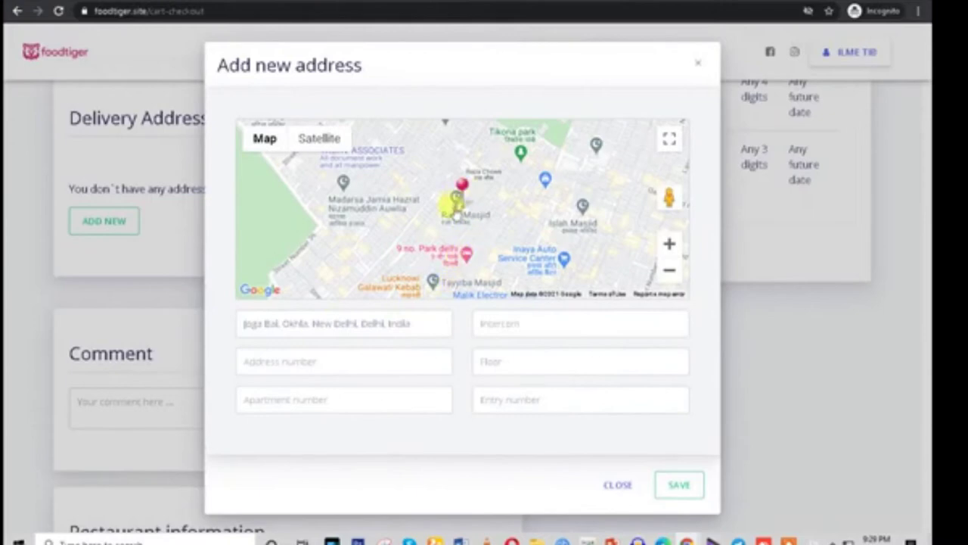
pyautogui.click(463, 214)
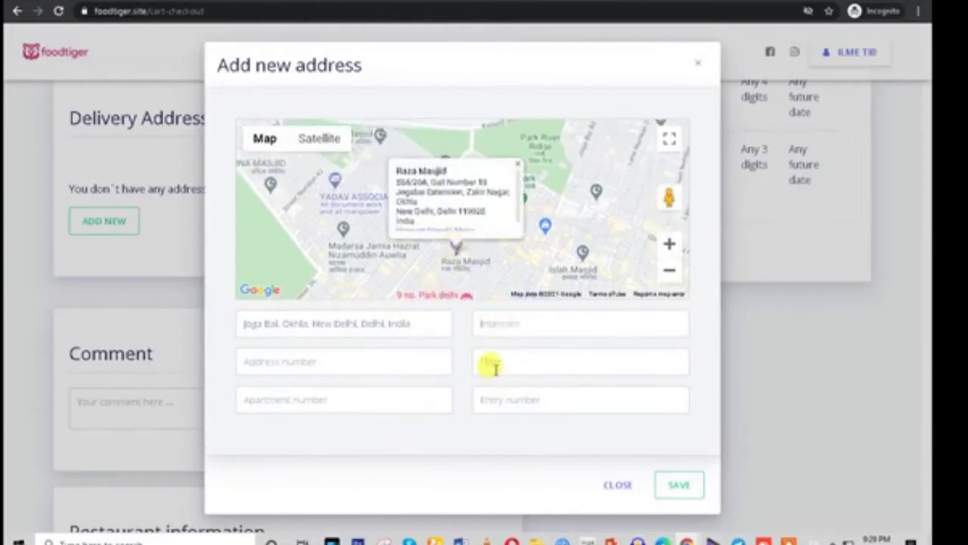
# Fill in the address number and floor 3rd, then save the new address
pyautogui.click(327, 369)
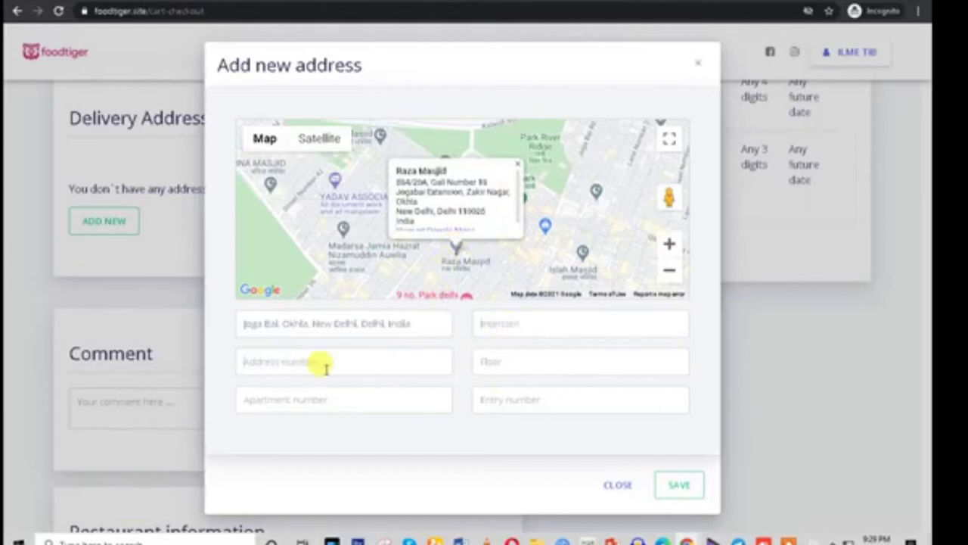
pyautogui.click(492, 367)
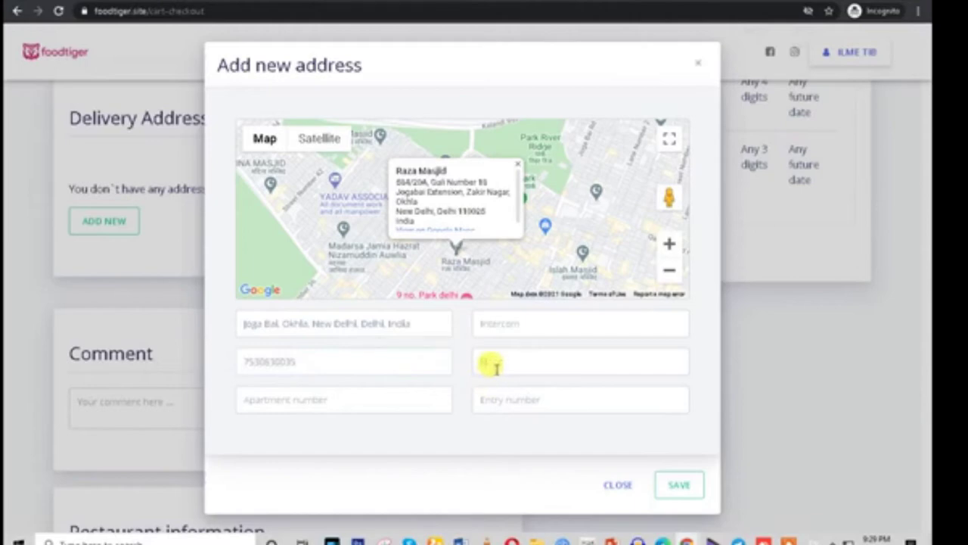
pyautogui.write('3rd')
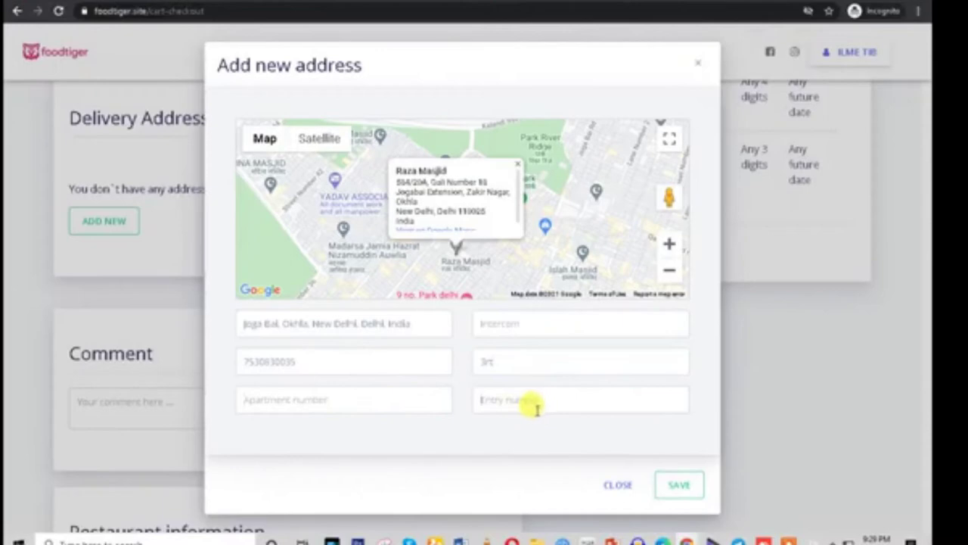
pyautogui.click(680, 493)
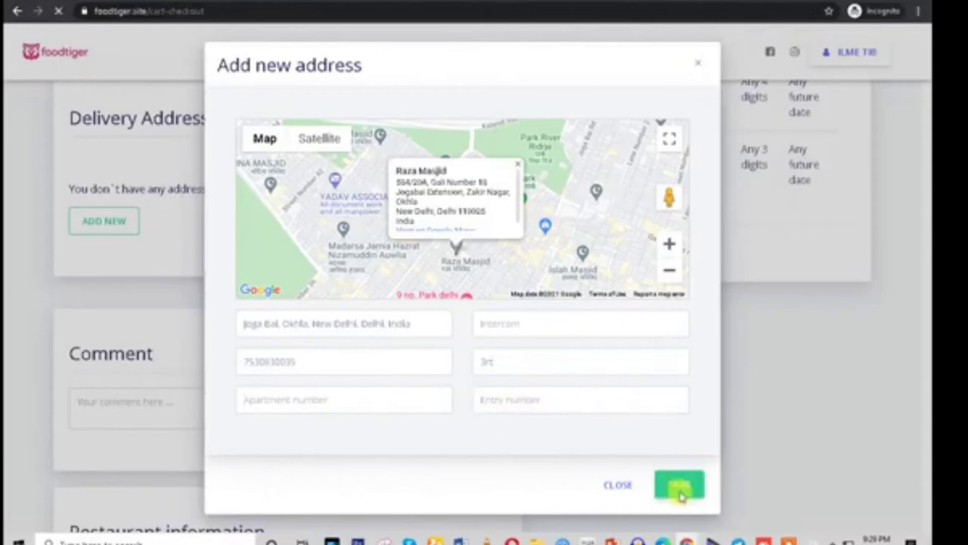
pyautogui.scroll(5, 409, 397)
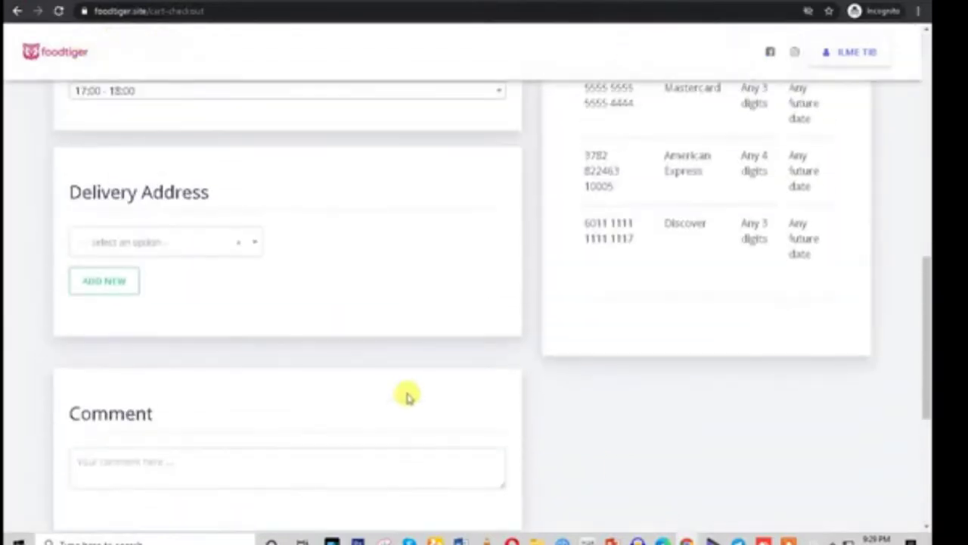
# Scroll back up to the top of the checkout page
pyautogui.scroll(3, 404, 394)
pyautogui.scroll(3, 402, 393)
pyautogui.scroll(1, 704, 322)
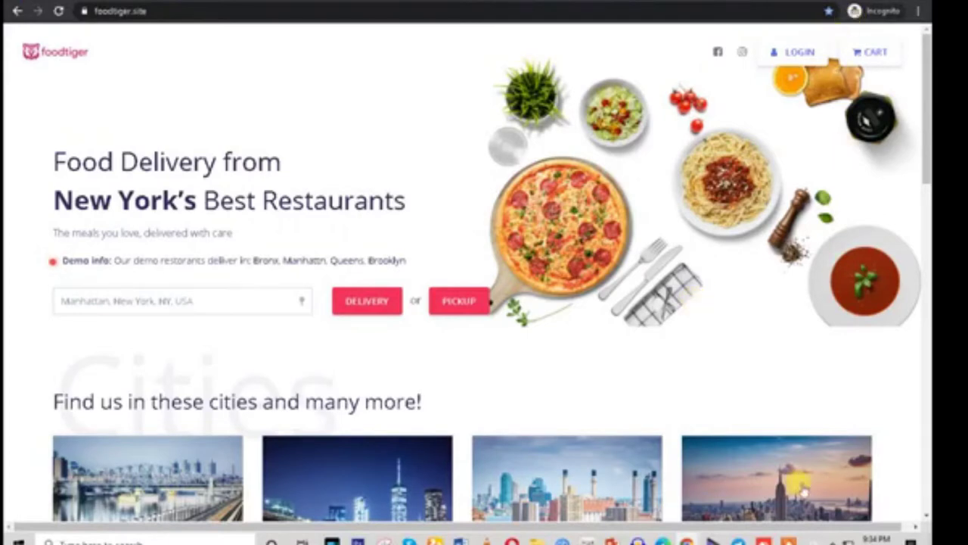
# Enter the customer's name and phone number in the Register form
pyautogui.moveTo(672, 523)
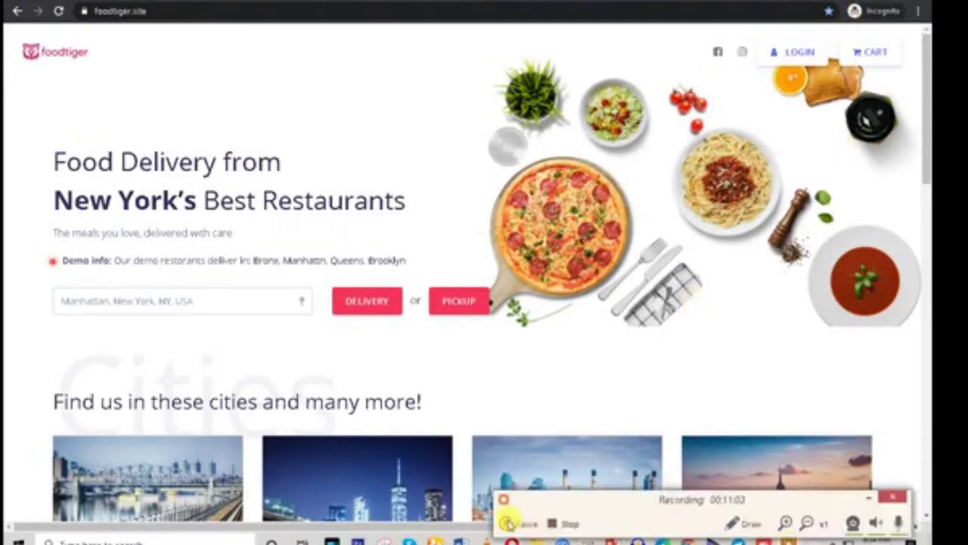
pyautogui.click(505, 524)
pyautogui.click(870, 499)
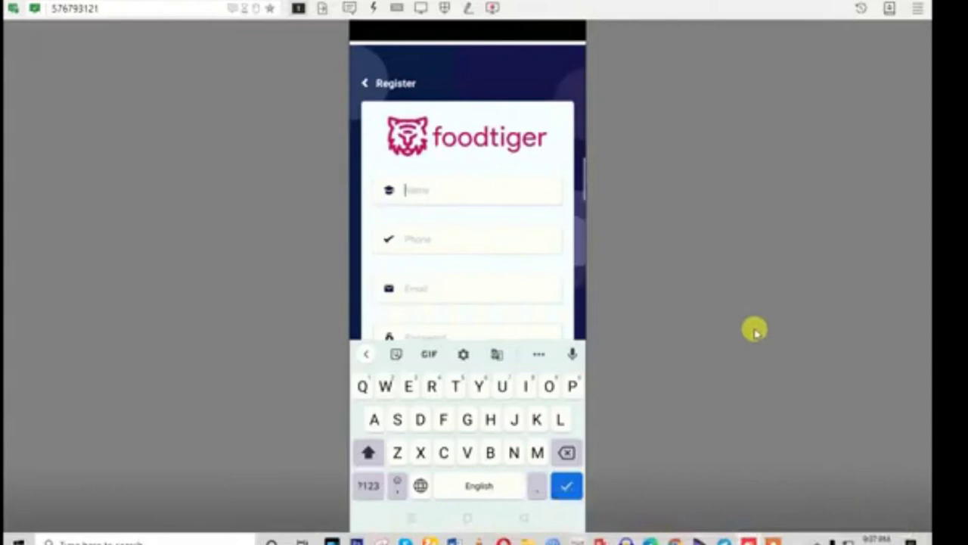
pyautogui.write('Alam')
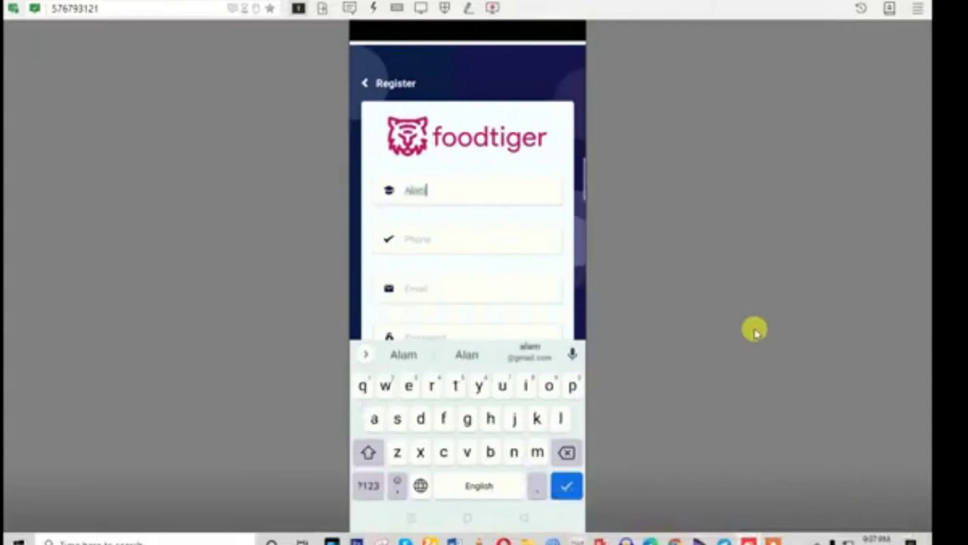
pyautogui.press('Tab')
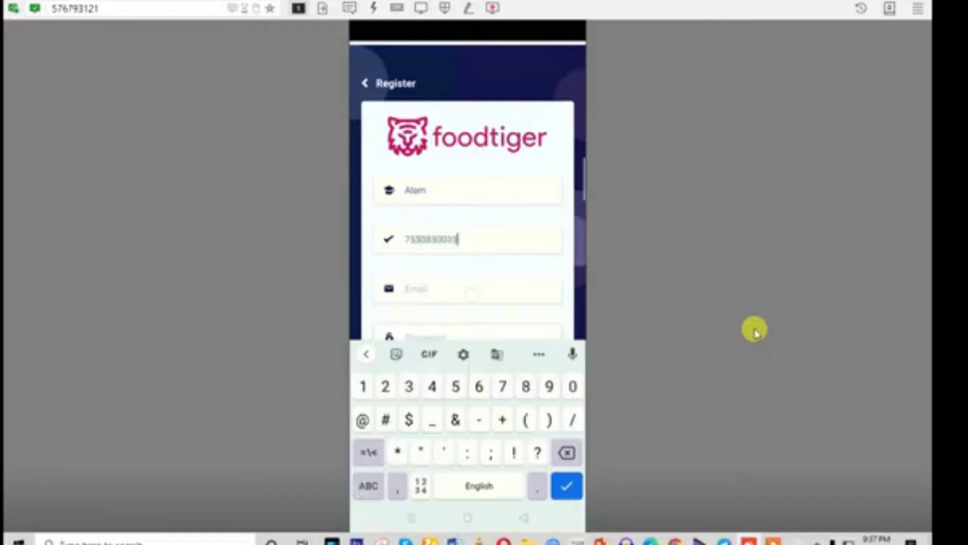
# Enter the customer's email address and password, then submit the registration
pyautogui.click(471, 293)
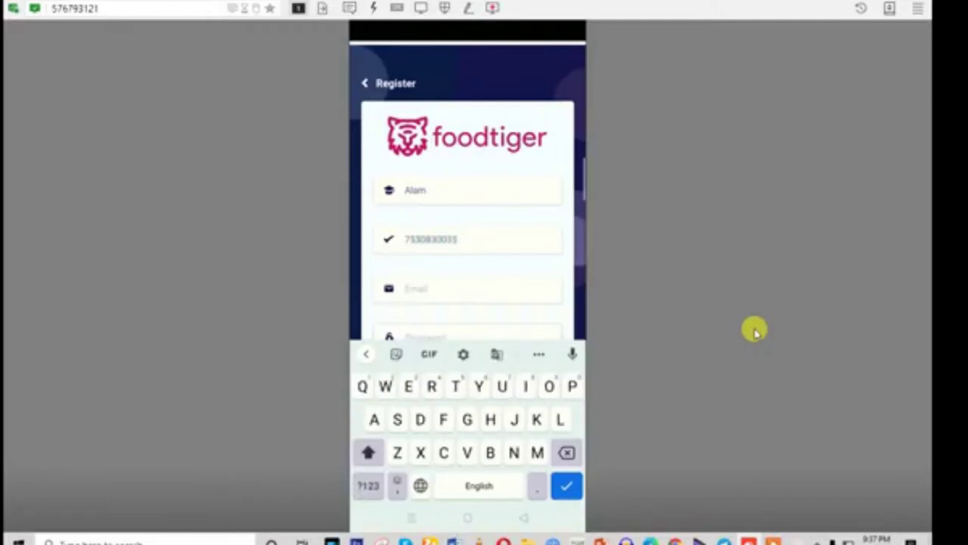
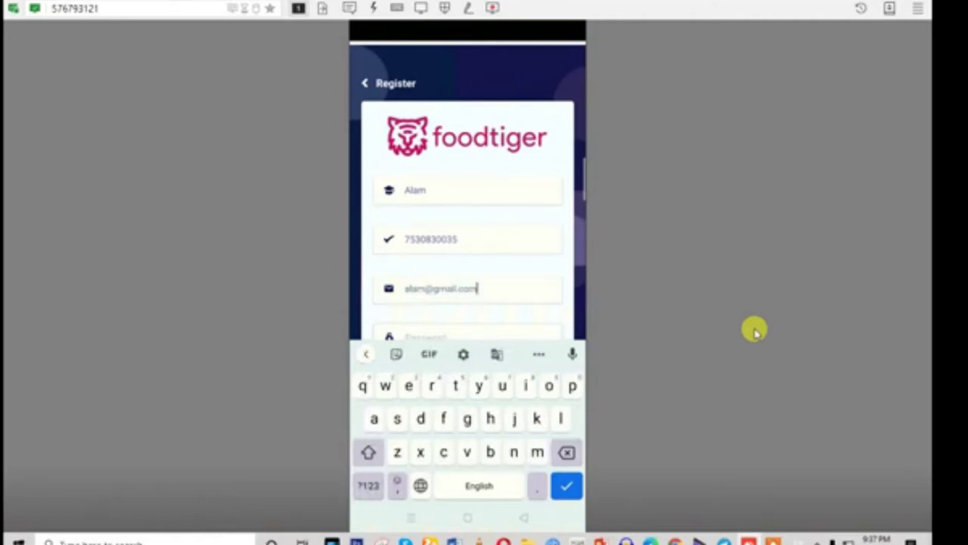
pyautogui.press('Tab')
pyautogui.press('Return')
pyautogui.press('Return')
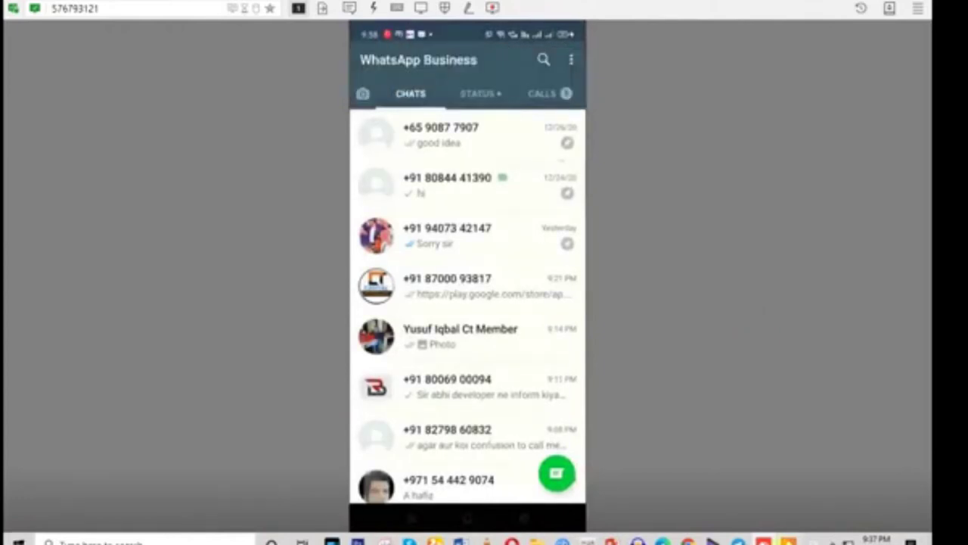
# Return to the FoodTiger browser and remove /profile from the URL to load the home page
pyautogui.moveTo(688, 540)
pyautogui.click(741, 506)
pyautogui.scroll(2, 196, 152)
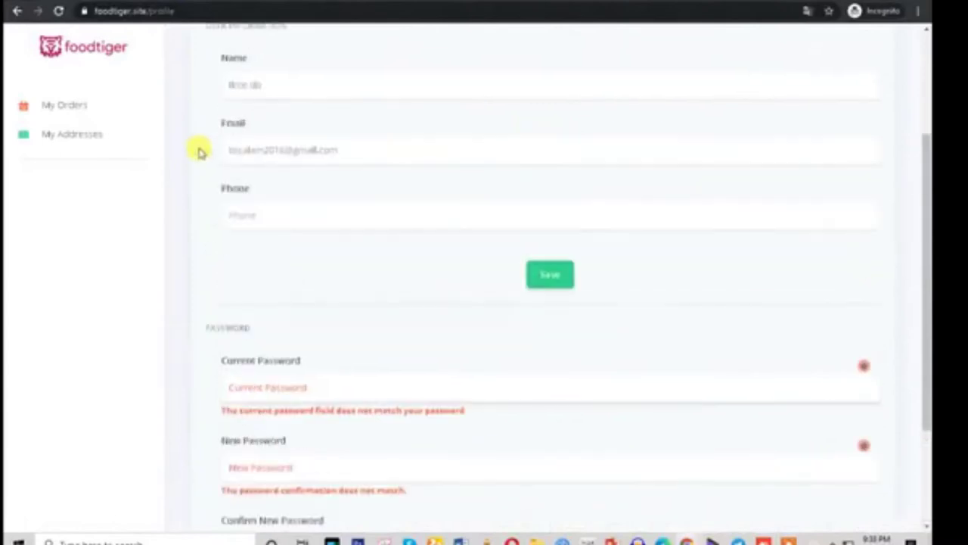
pyautogui.scroll(2, 238, 38)
pyautogui.moveTo(151, 11); pyautogui.dragTo(244, 10)
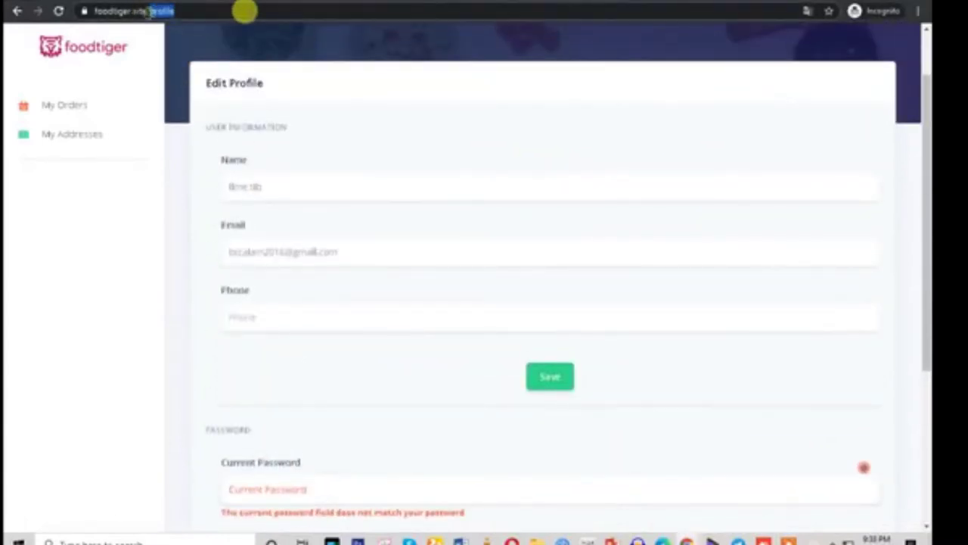
pyautogui.press('BackSpace')
pyautogui.press('Return')
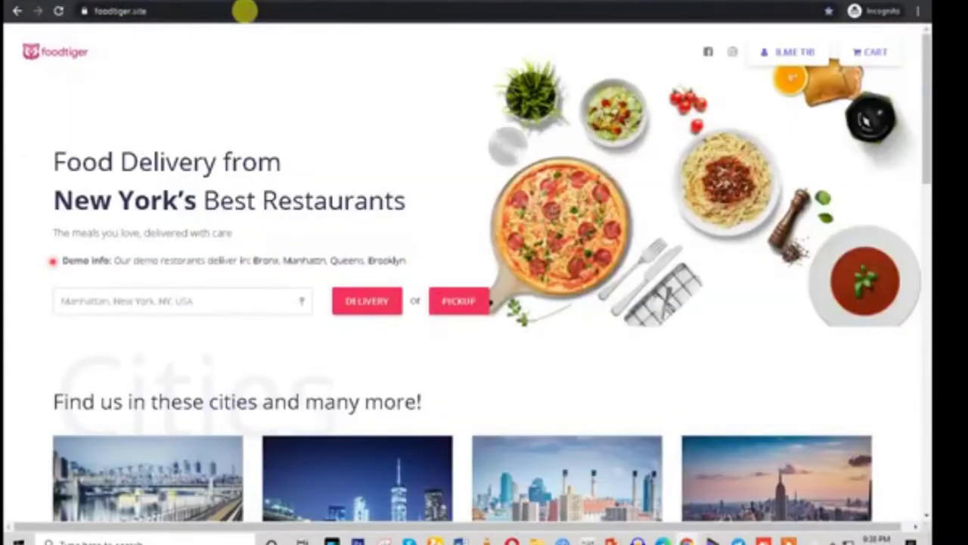
# In the phone-width window, scroll down to the 'Download the food you love' section
pyautogui.hotkey('alt', 'Tab')
pyautogui.scroll(-2, 607, 272)
pyautogui.scroll(-5, 601, 287)
pyautogui.scroll(-5, 596, 306)
pyautogui.scroll(-5, 590, 310)
pyautogui.scroll(-5, 590, 311)
pyautogui.scroll(-3, 643, 295)
pyautogui.moveTo(701, 341); pyautogui.dragTo(659, 65)
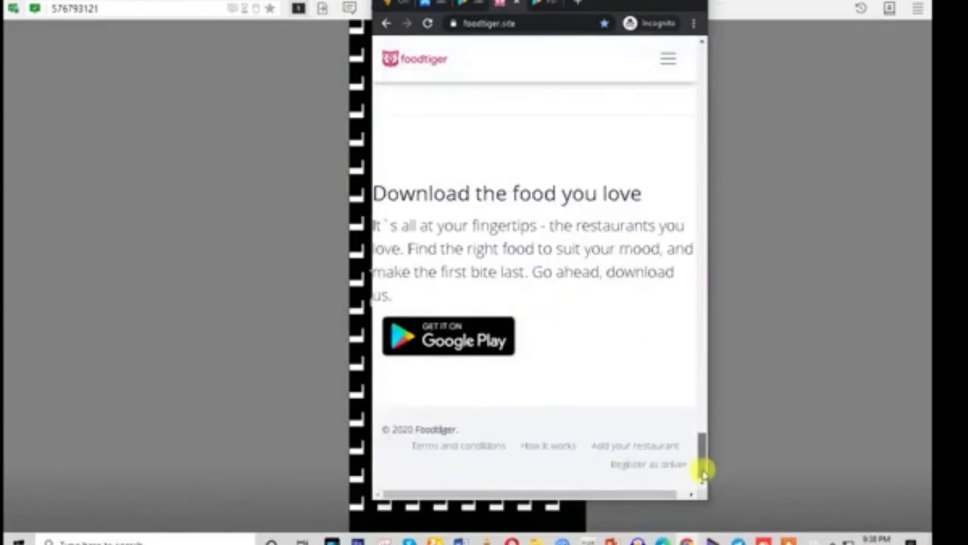
# Open and close the navigation menu, then open the Bronx restaurants listing
pyautogui.click(668, 60)
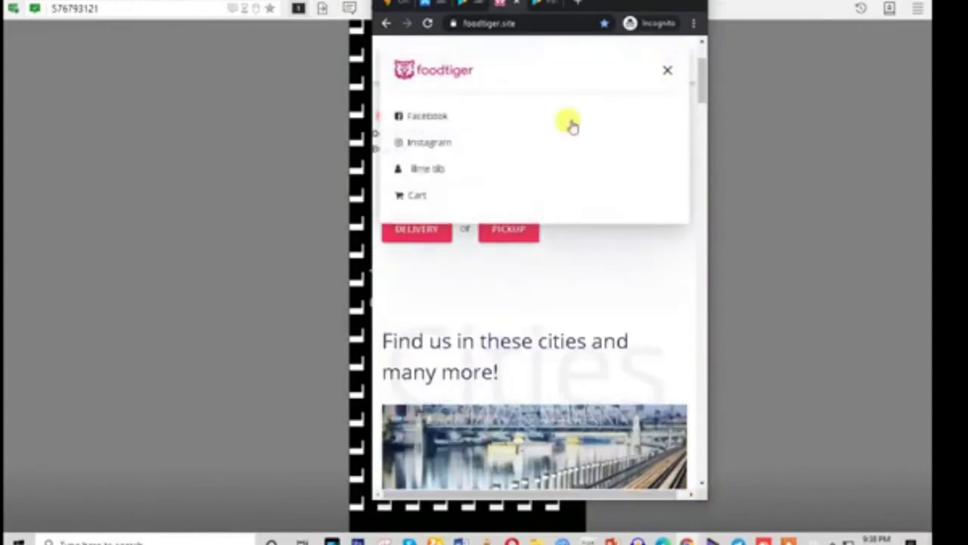
pyautogui.click(665, 74)
pyautogui.scroll(-3, 537, 363)
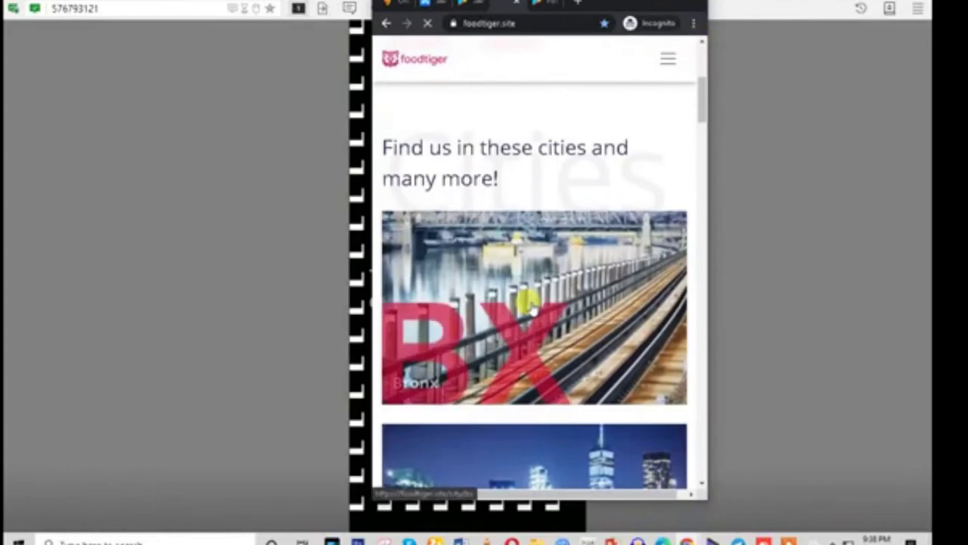
pyautogui.click(536, 368)
pyautogui.scroll(-5, 534, 310)
pyautogui.scroll(-3, 537, 295)
pyautogui.scroll(-3, 547, 275)
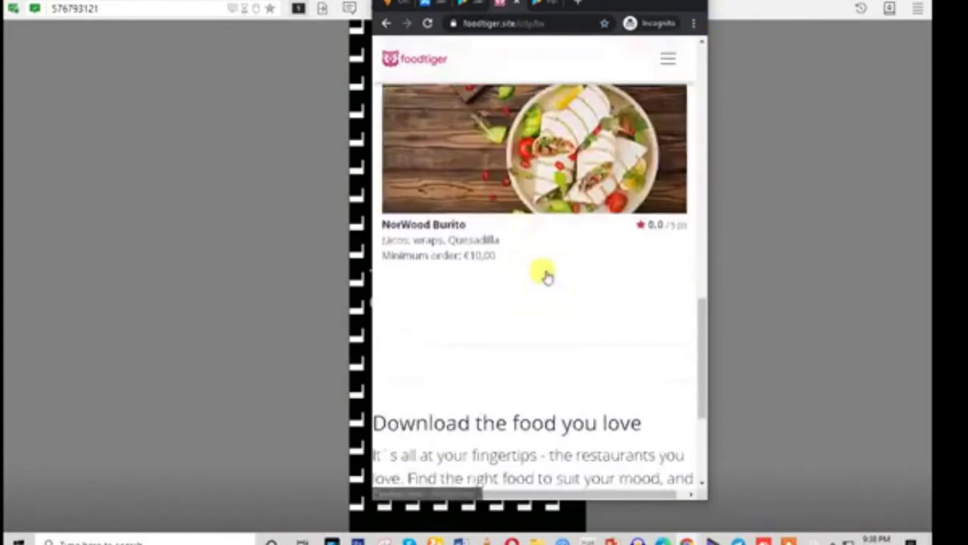
pyautogui.scroll(-3, 543, 266)
pyautogui.scroll(5, 541, 255)
# Open a Bronx restaurant's menu, scroll to its salads, and maximize the browser window
pyautogui.click(523, 179)
pyautogui.scroll(-3, 541, 265)
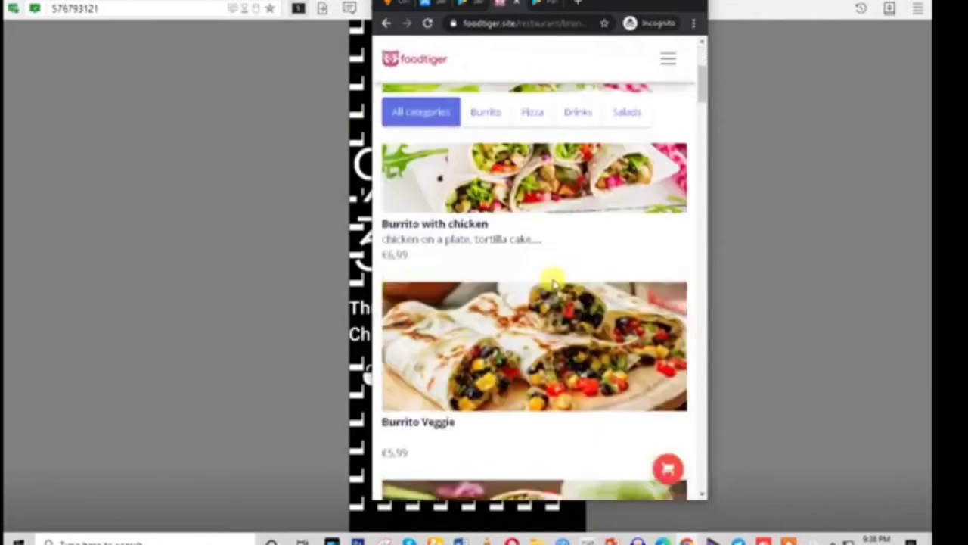
pyautogui.scroll(-3, 552, 278)
pyautogui.scroll(-3, 554, 279)
pyautogui.scroll(-3, 558, 280)
pyautogui.scroll(-3, 568, 273)
pyautogui.scroll(-3, 582, 259)
pyautogui.scroll(-3, 582, 259)
pyautogui.click(670, 6)
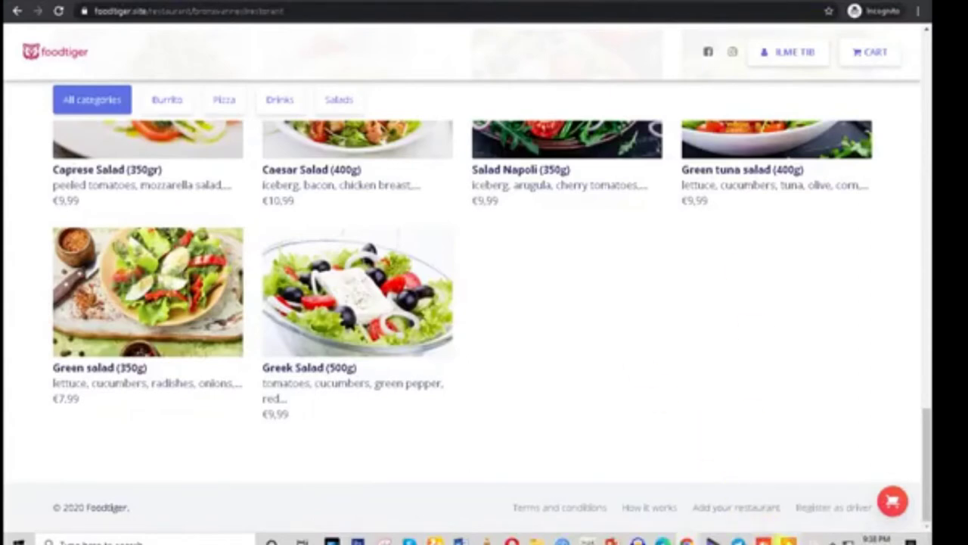
# Review the demo login credentials block, highlighting the owner's login details
pyautogui.click(790, 541)
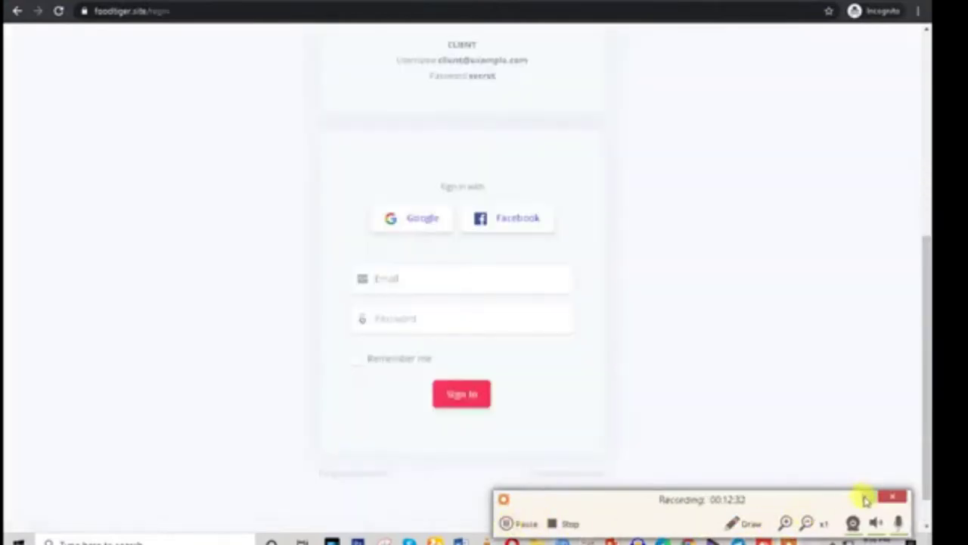
pyautogui.scroll(5, 605, 307)
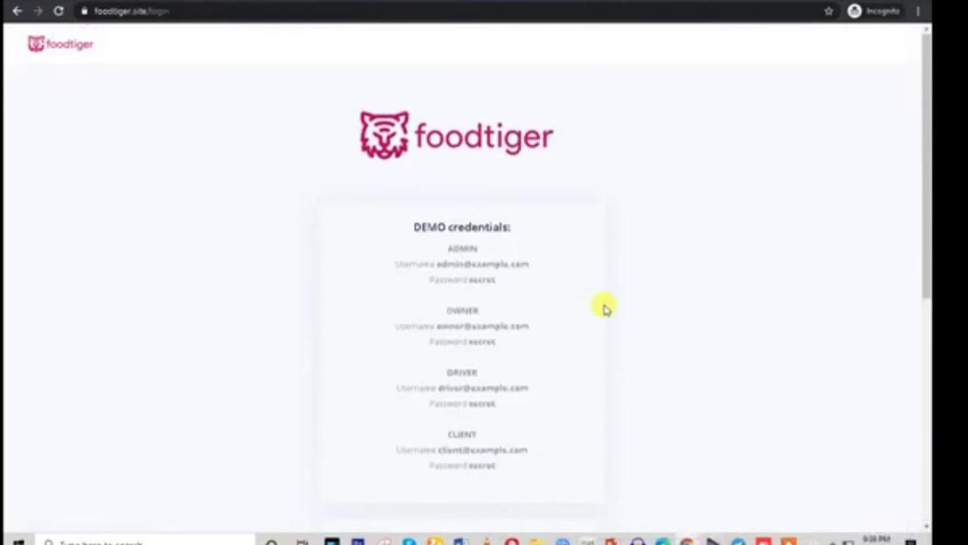
pyautogui.moveTo(418, 242)
pyautogui.mouseDown()
pyautogui.moveTo(495, 318)
pyautogui.moveTo(537, 464)
pyautogui.mouseUp()
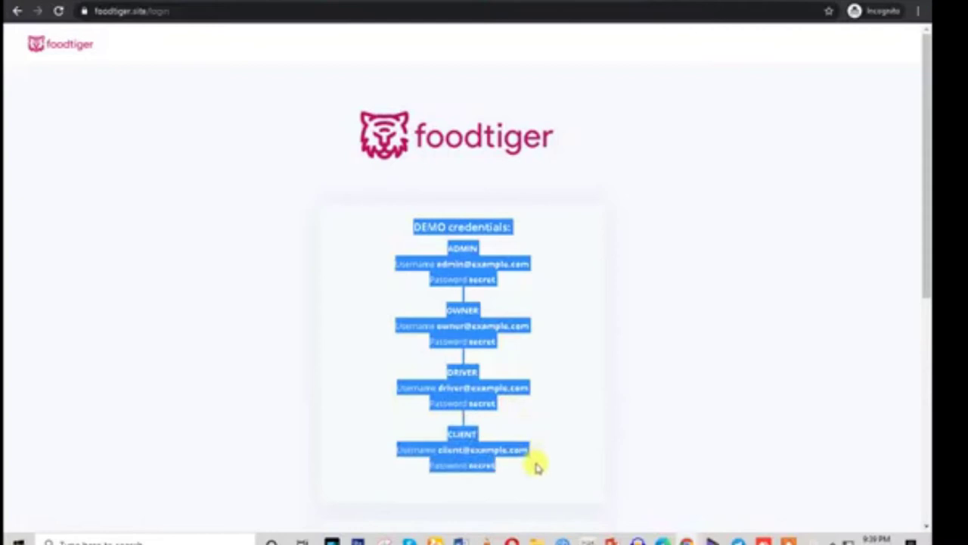
pyautogui.click(406, 377)
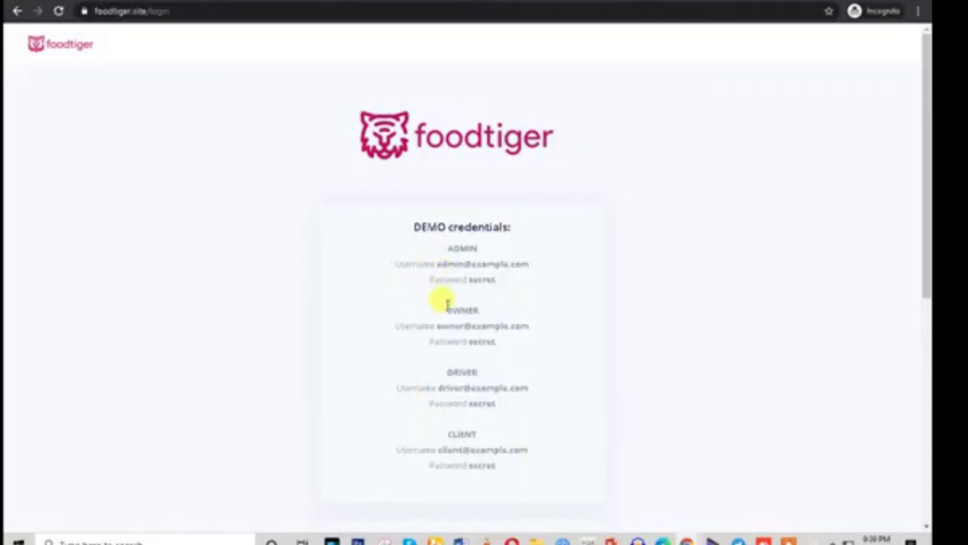
pyautogui.moveTo(448, 305); pyautogui.dragTo(524, 323)
pyautogui.click(490, 345)
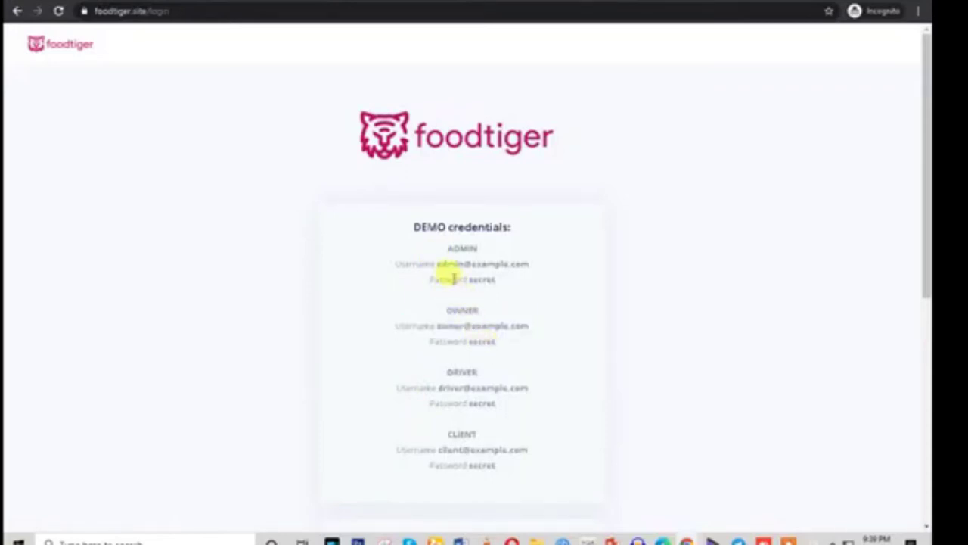
# Copy the admin demo username from the credentials list
pyautogui.moveTo(438, 265); pyautogui.dragTo(508, 264)
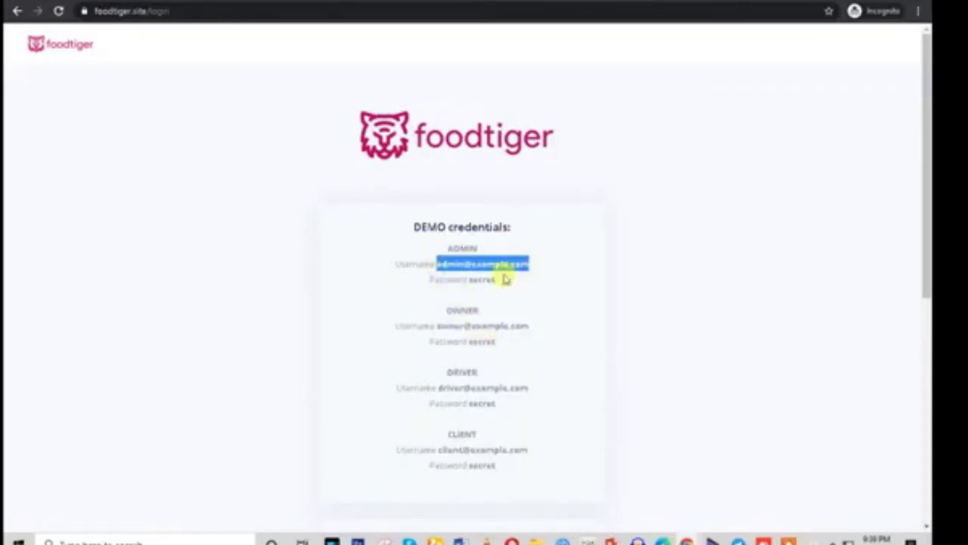
pyautogui.rightClick(507, 264)
pyautogui.click(519, 272)
pyautogui.scroll(-1, 536, 389)
pyautogui.scroll(-2, 536, 388)
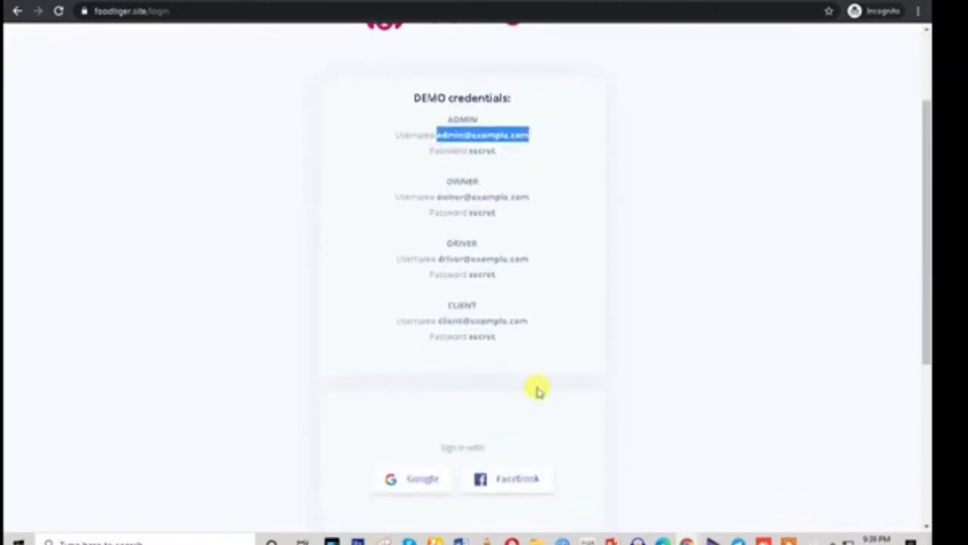
pyautogui.scroll(-3, 473, 465)
# Paste the admin username into the Email field and sign in
pyautogui.click(405, 285)
pyautogui.hotkey('ctrl', 'v')
pyautogui.scroll(4, 635, 261)
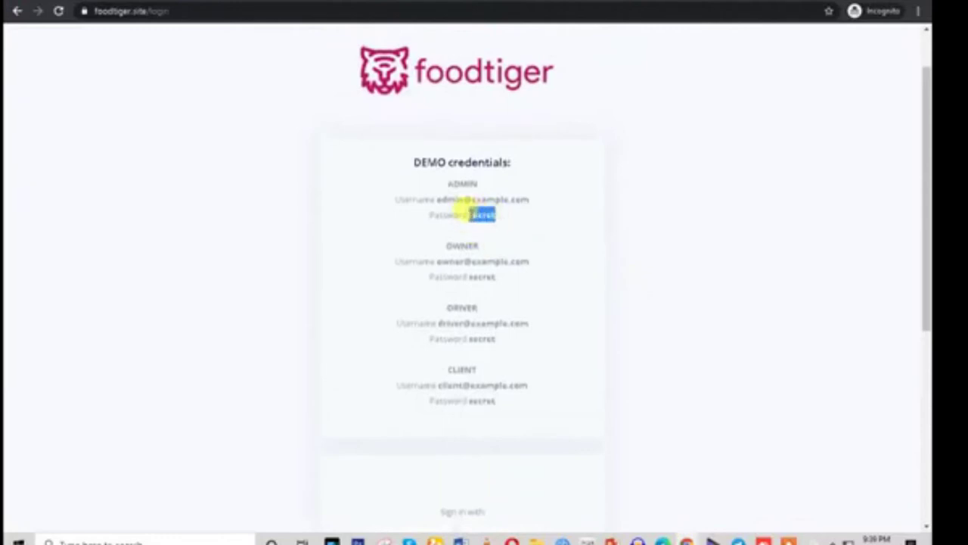
pyautogui.scroll(-3, 562, 363)
pyautogui.click(461, 461)
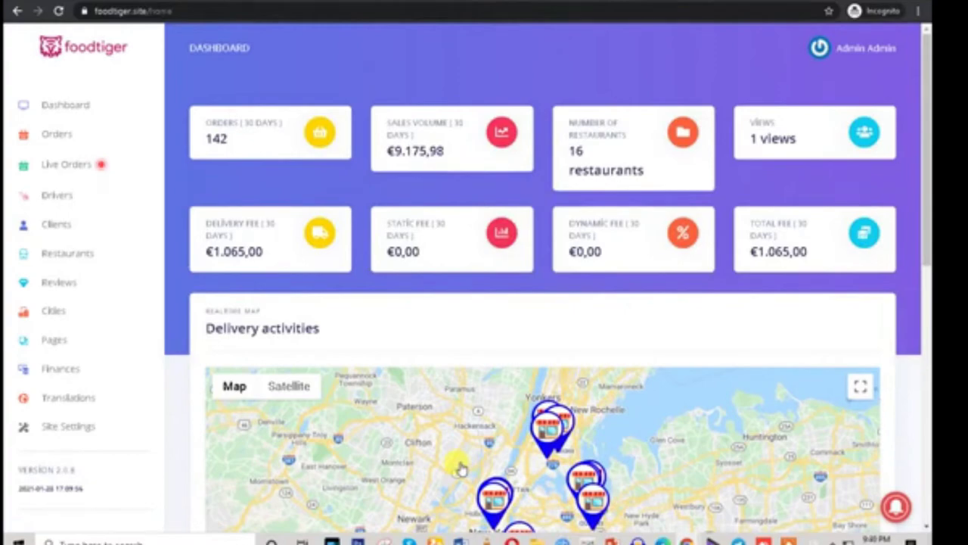
# Highlight the ORDERS (30 DAYS) and sales volume stat labels on the dashboard
pyautogui.scroll(-5, 460, 469)
pyautogui.scroll(-3, 640, 316)
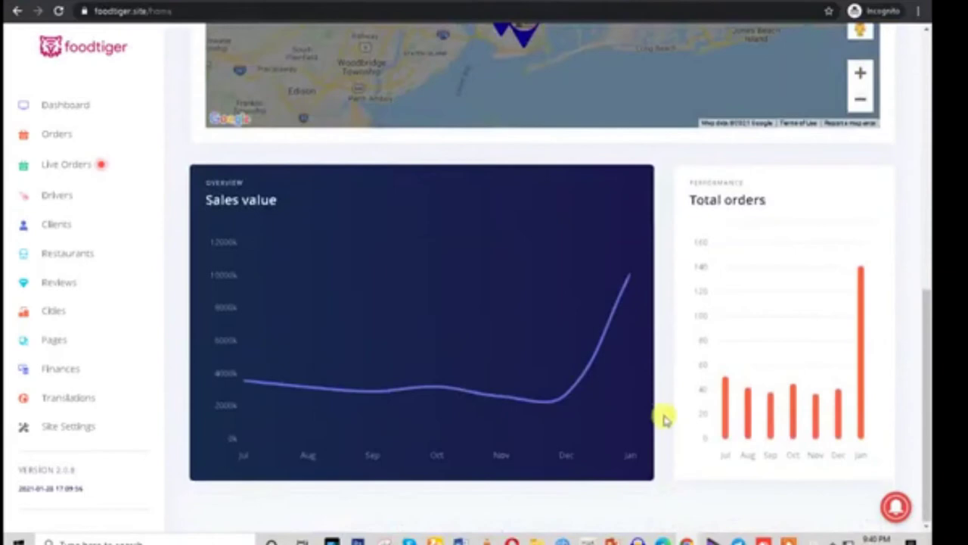
pyautogui.scroll(6, 787, 409)
pyautogui.scroll(2, 761, 288)
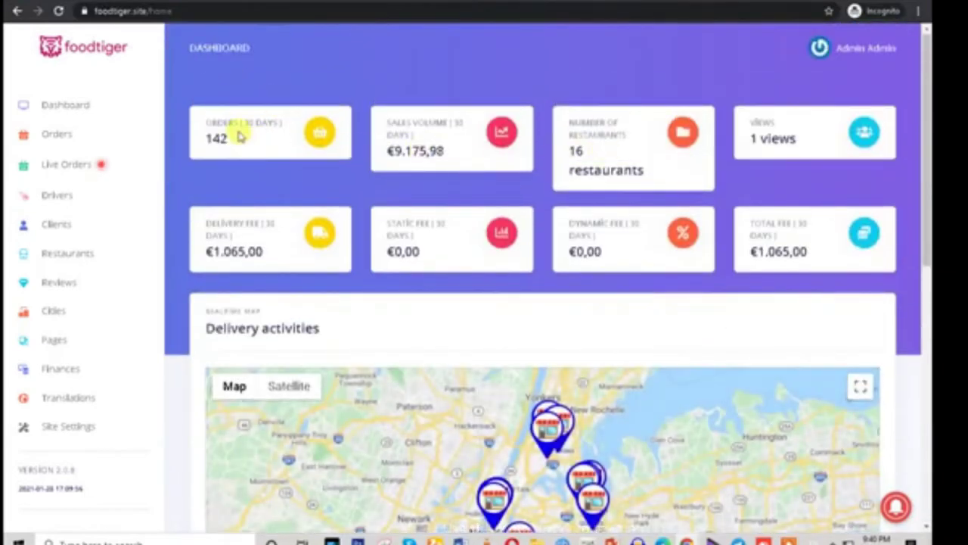
pyautogui.moveTo(195, 134); pyautogui.dragTo(285, 125)
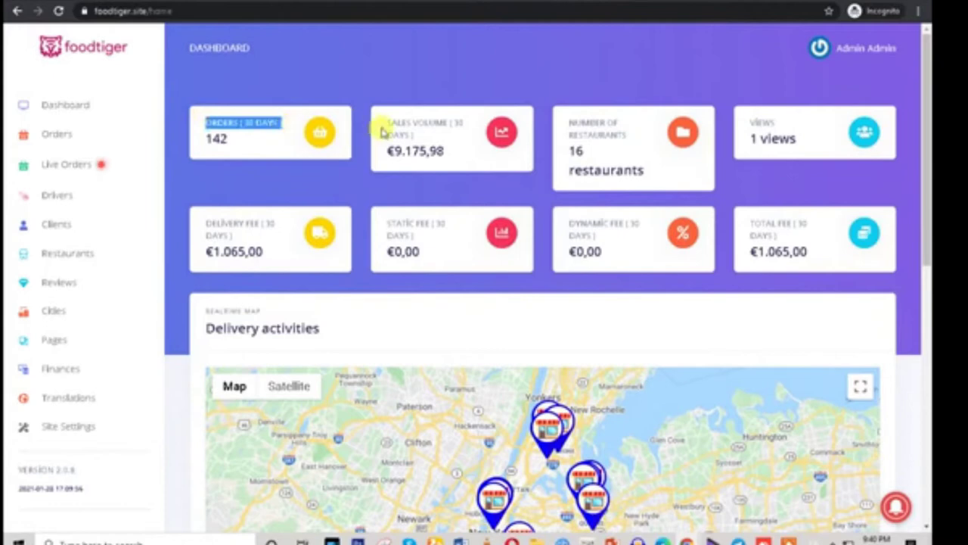
pyautogui.click(406, 118)
pyautogui.moveTo(387, 121); pyautogui.dragTo(473, 130)
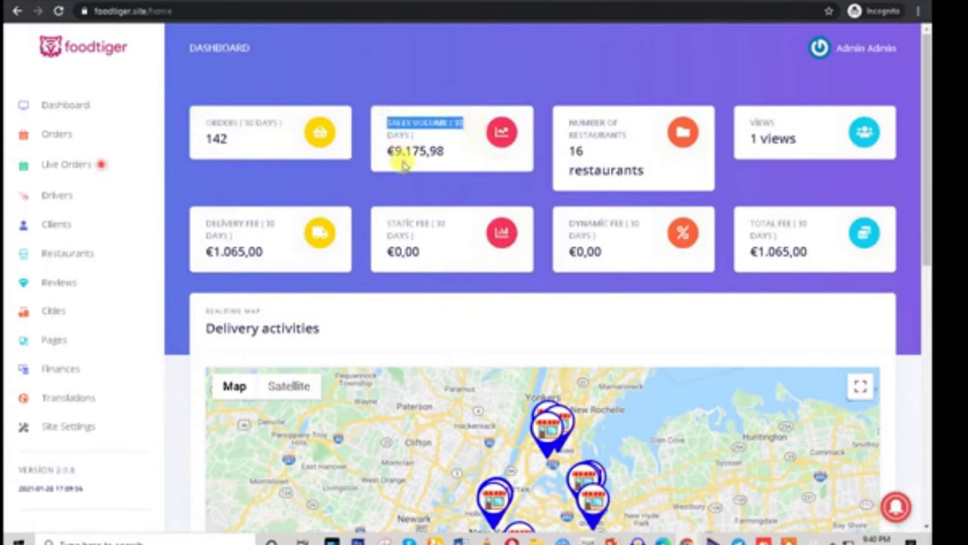
pyautogui.click(575, 121)
# Highlight the restaurants, views, and 30-day delivery, static and dynamic fee stats
pyautogui.moveTo(578, 121); pyautogui.dragTo(625, 147)
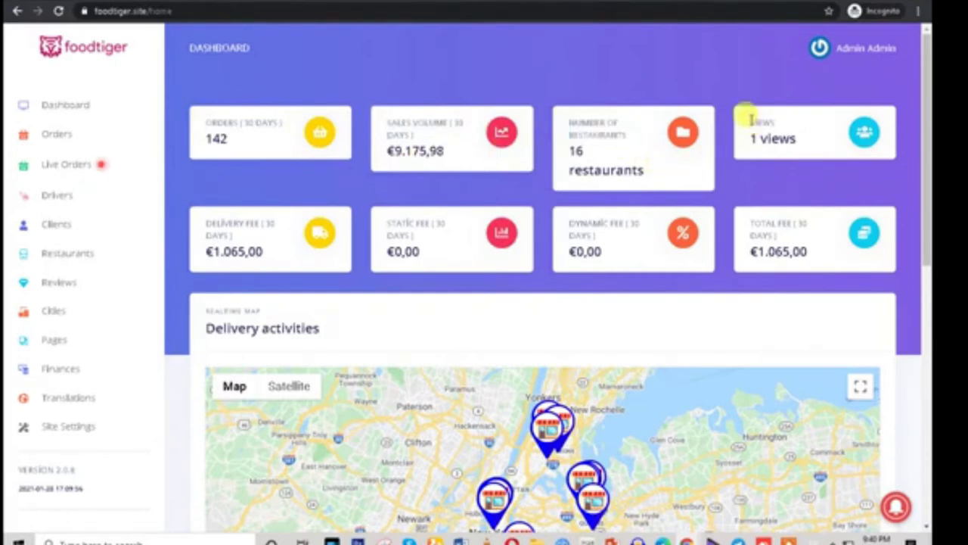
pyautogui.moveTo(744, 113); pyautogui.dragTo(820, 167)
pyautogui.moveTo(205, 221); pyautogui.dragTo(295, 225)
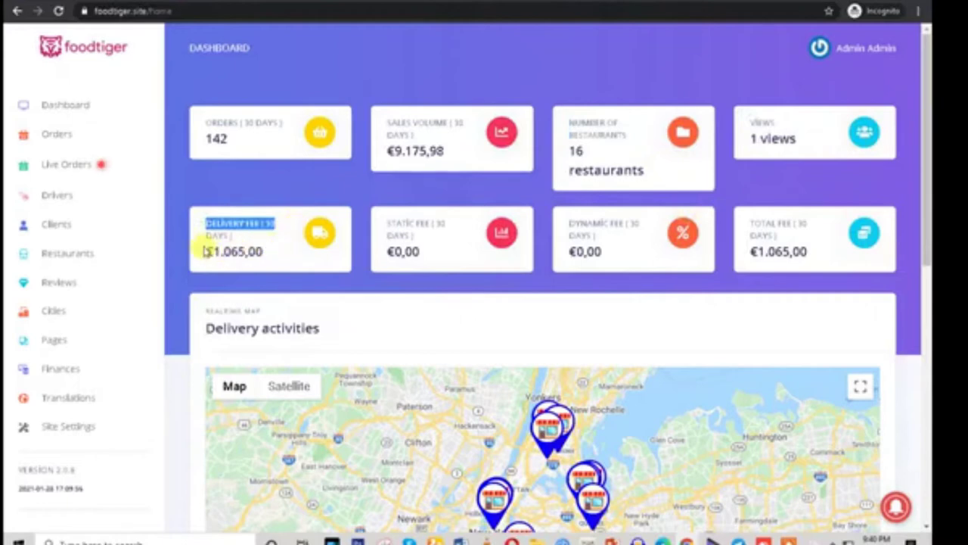
pyautogui.moveTo(388, 219); pyautogui.dragTo(469, 231)
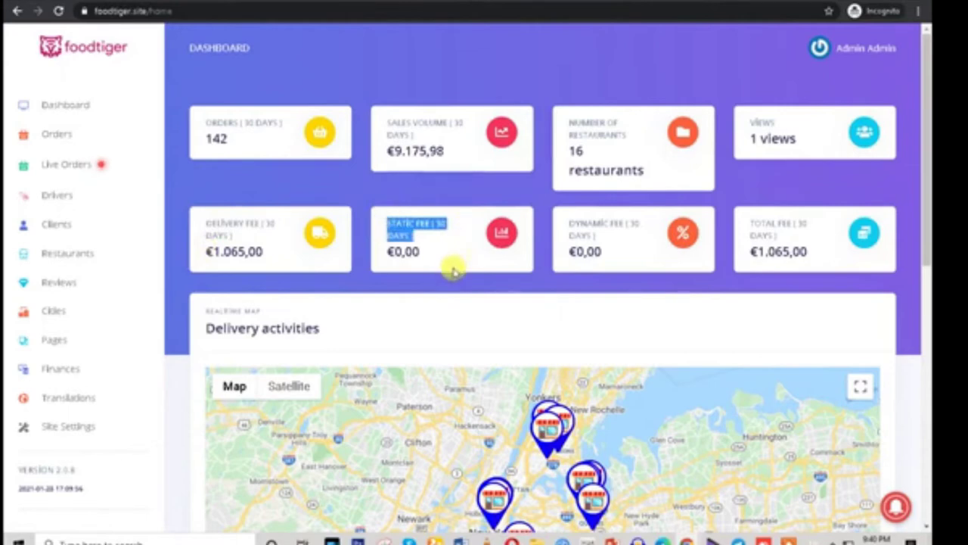
pyautogui.moveTo(568, 221); pyautogui.dragTo(813, 232)
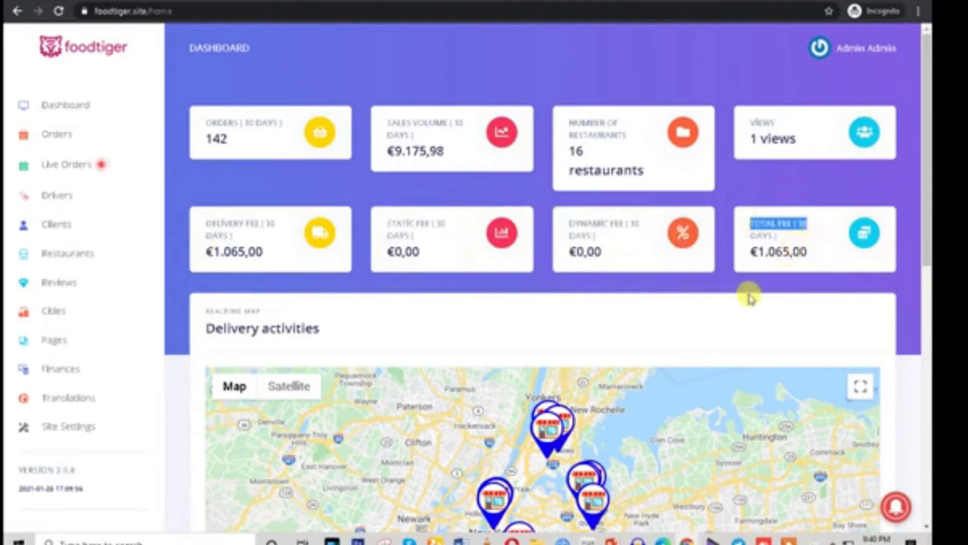
# Scroll through the Sales value and Total orders charts
pyautogui.scroll(-4, 651, 397)
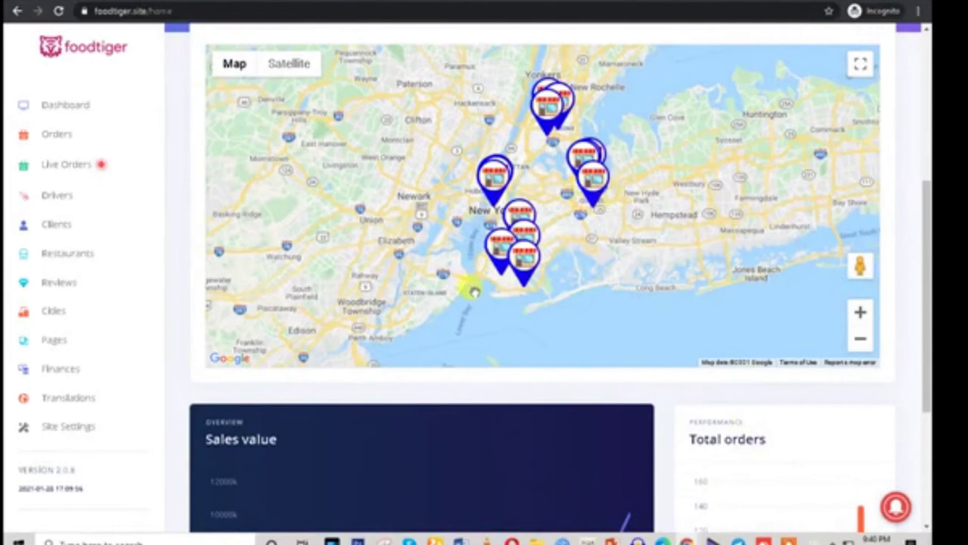
pyautogui.scroll(-2, 473, 294)
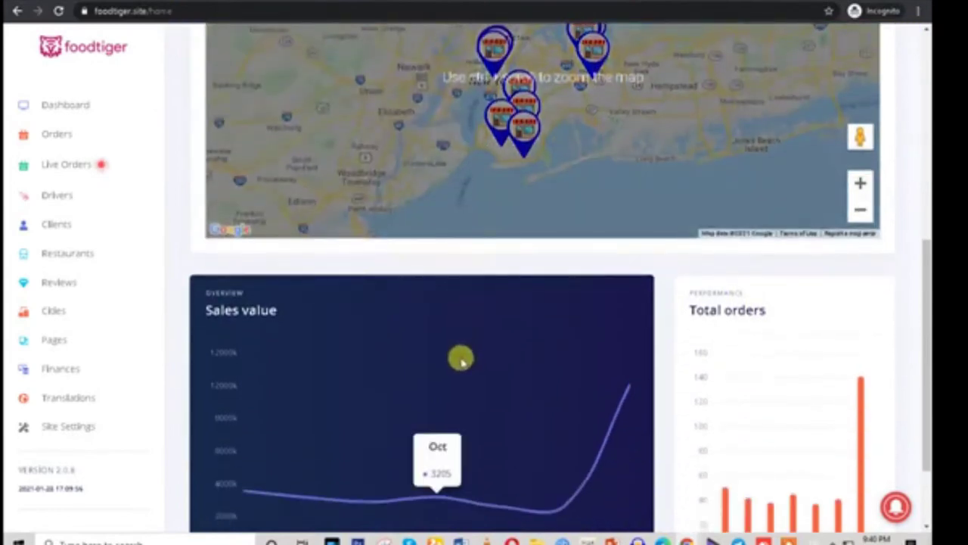
pyautogui.scroll(-1, 460, 356)
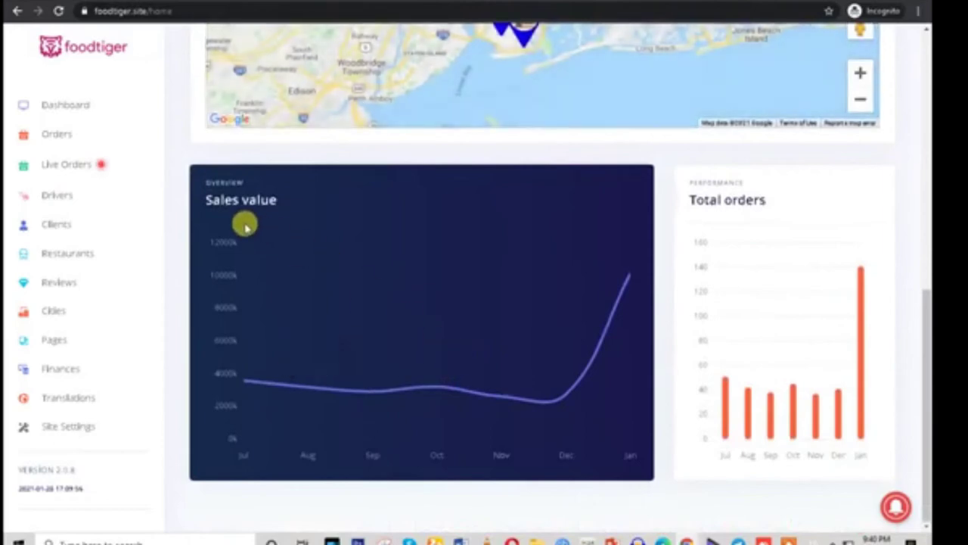
pyautogui.moveTo(537, 384)
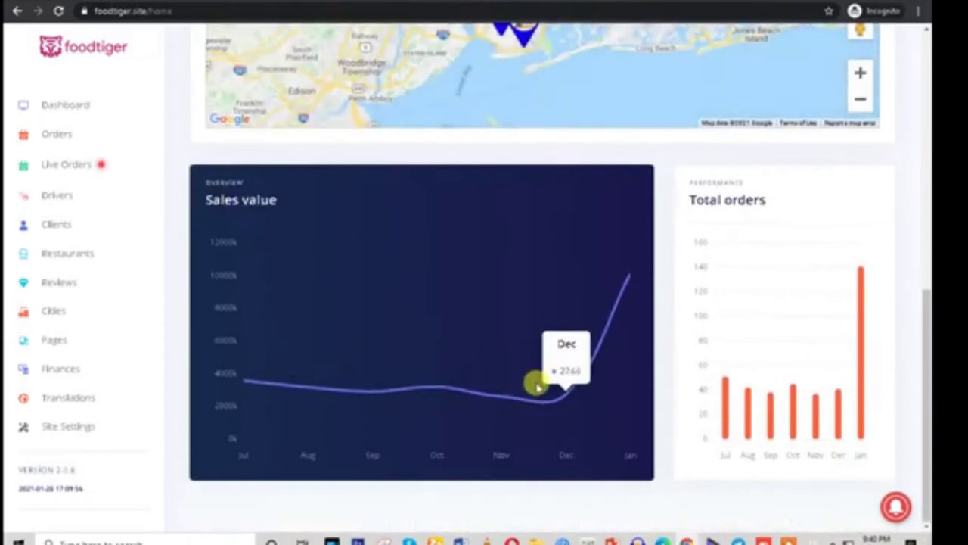
pyautogui.scroll(4, 537, 385)
pyautogui.scroll(3, 529, 375)
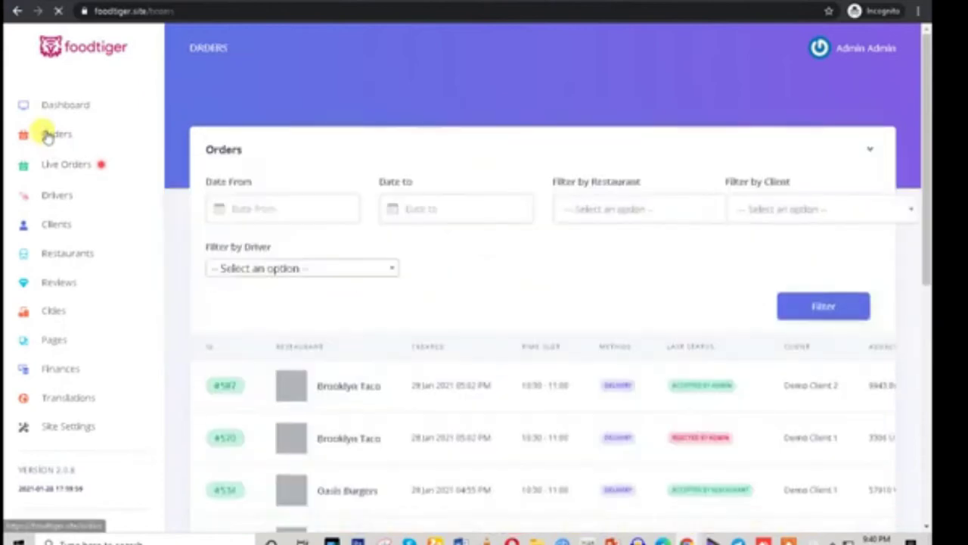
# Find an order without a driver, assign Demo Driver to it, and save
pyautogui.scroll(-3, 497, 324)
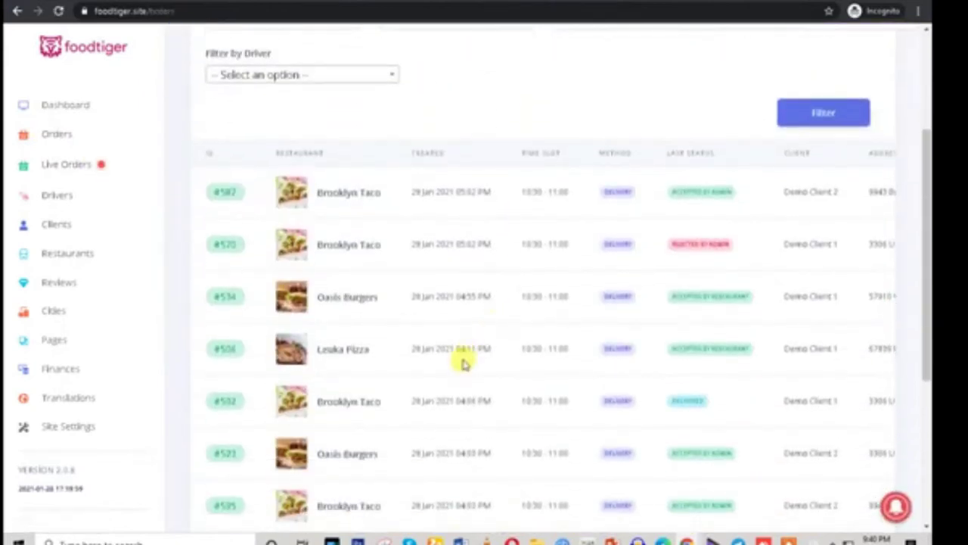
pyautogui.scroll(-4, 764, 426)
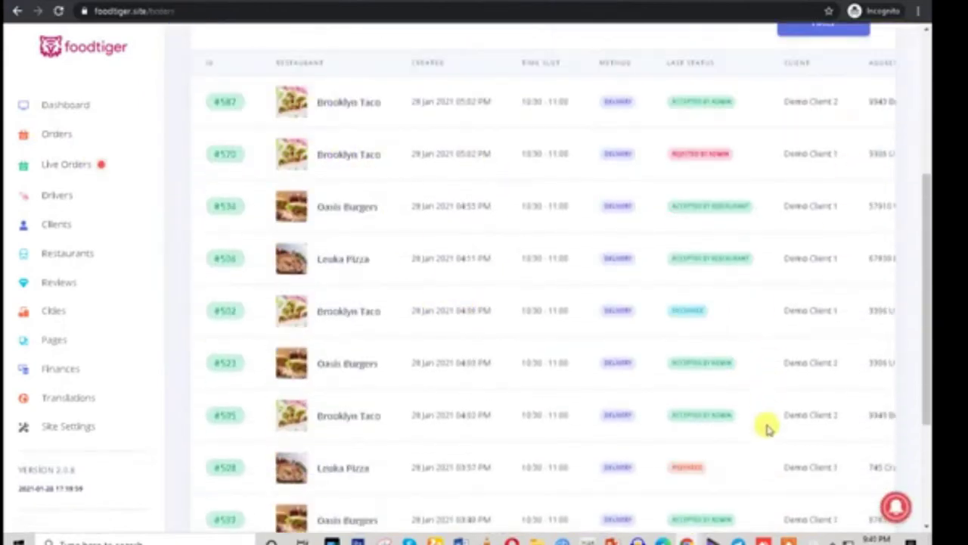
pyautogui.moveTo(573, 408); pyautogui.dragTo(918, 444)
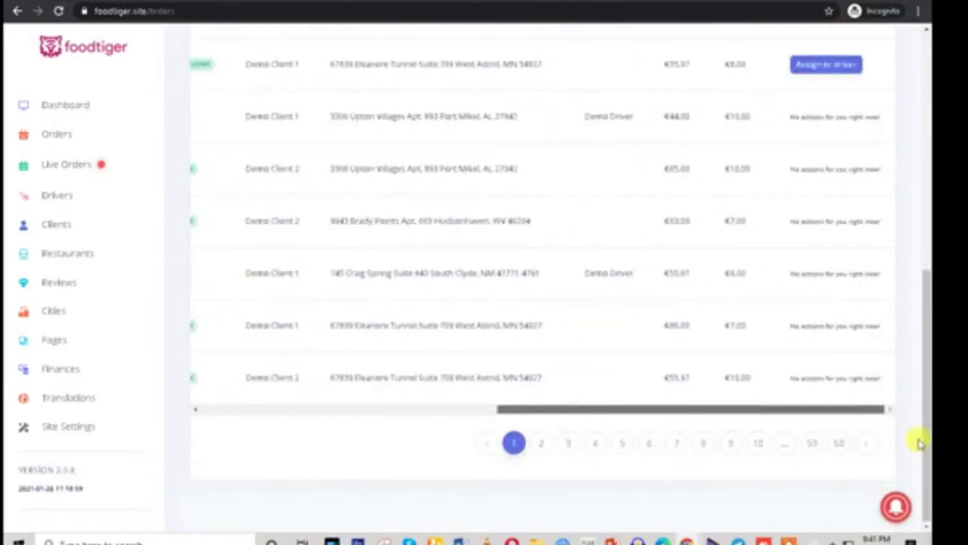
pyautogui.scroll(3, 642, 363)
pyautogui.scroll(2, 618, 353)
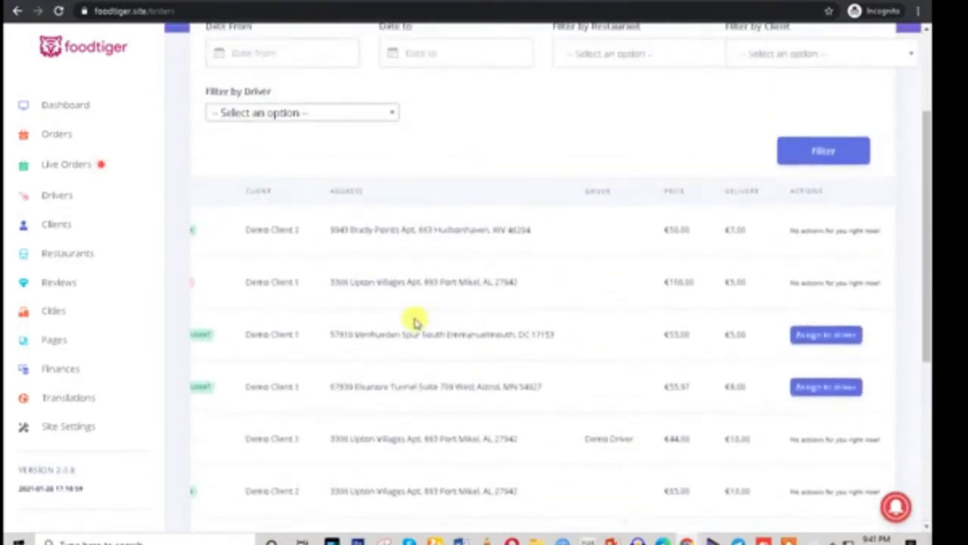
pyautogui.click(832, 341)
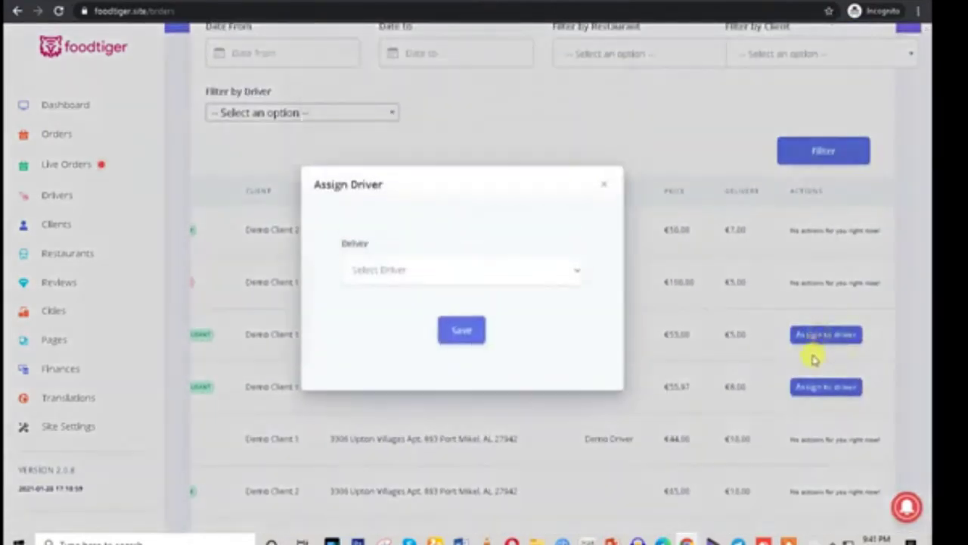
pyautogui.click(432, 273)
pyautogui.click(400, 305)
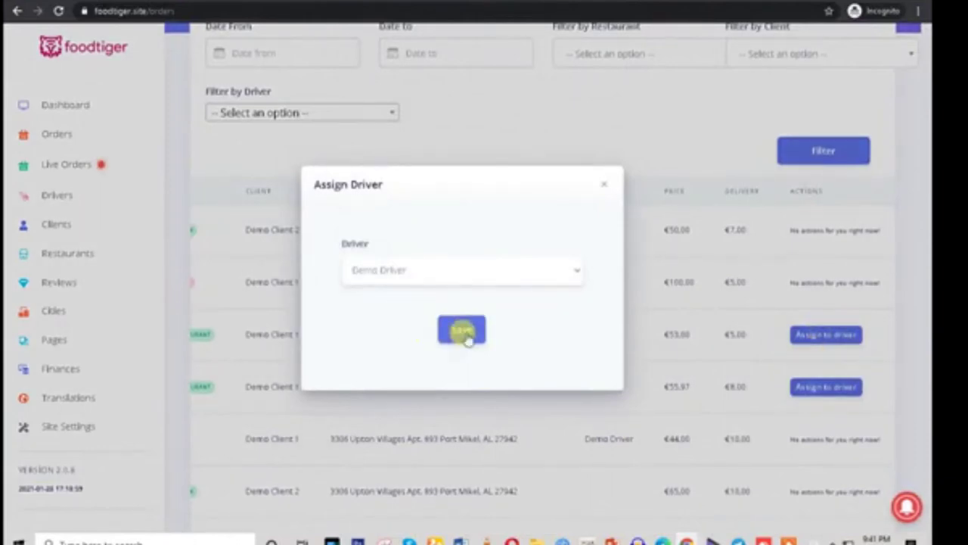
pyautogui.click(466, 338)
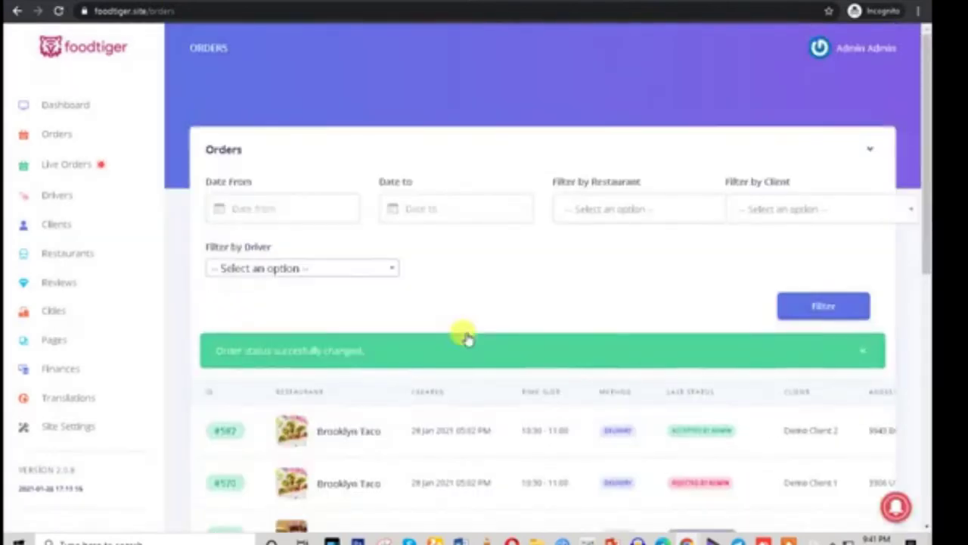
# Filter the orders to the date range 2021-01-04 through 2021-01-06
pyautogui.scroll(-3, 466, 324)
pyautogui.scroll(3, 467, 316)
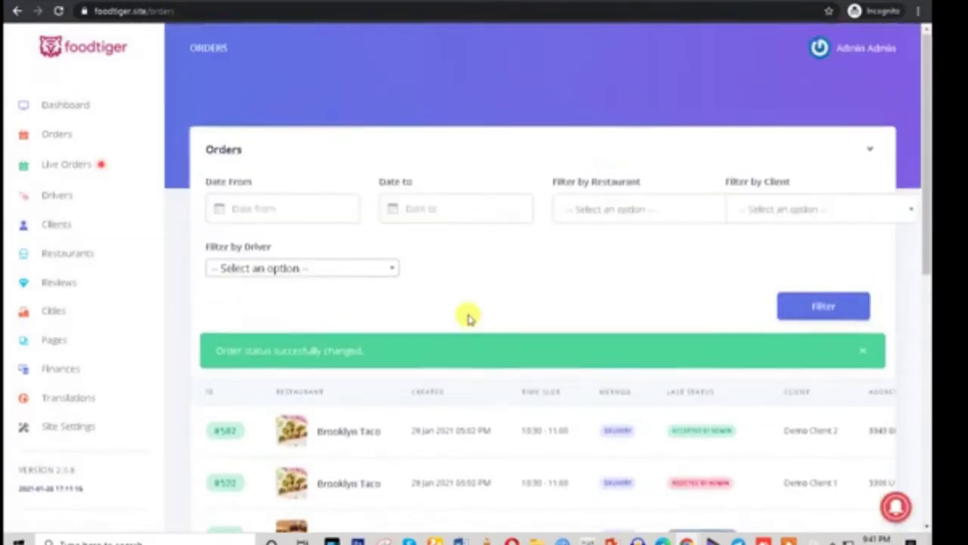
pyautogui.click(247, 206)
pyautogui.click(281, 319)
pyautogui.click(409, 202)
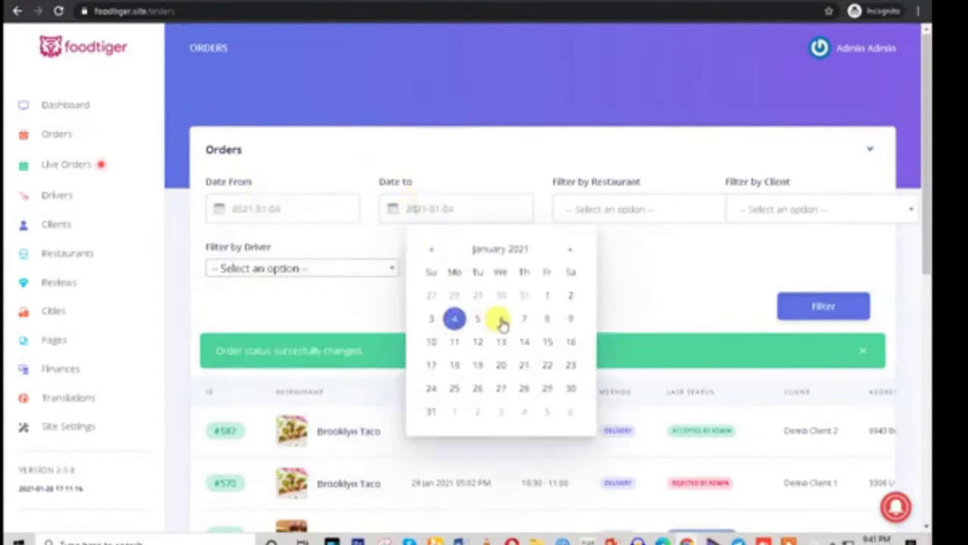
pyautogui.click(502, 322)
pyautogui.click(621, 286)
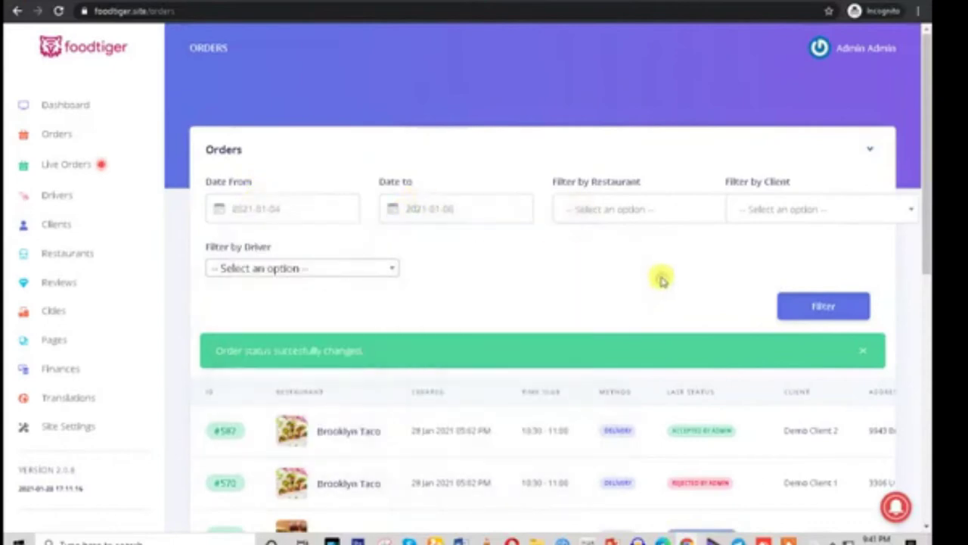
pyautogui.click(609, 212)
pyautogui.click(468, 282)
pyautogui.click(822, 312)
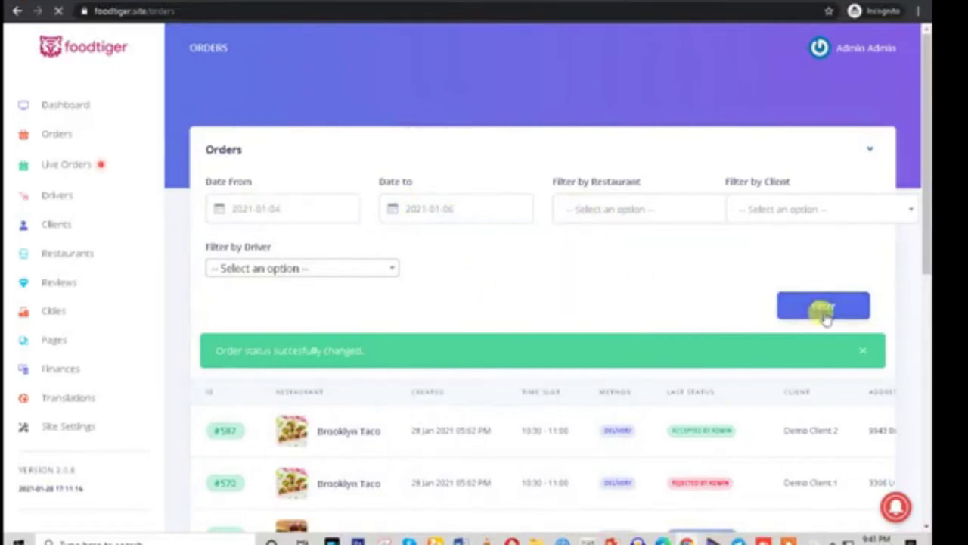
# Try the Oasis Burgers filter, then choose Leuka Pizza and download the orders report
pyautogui.click(621, 206)
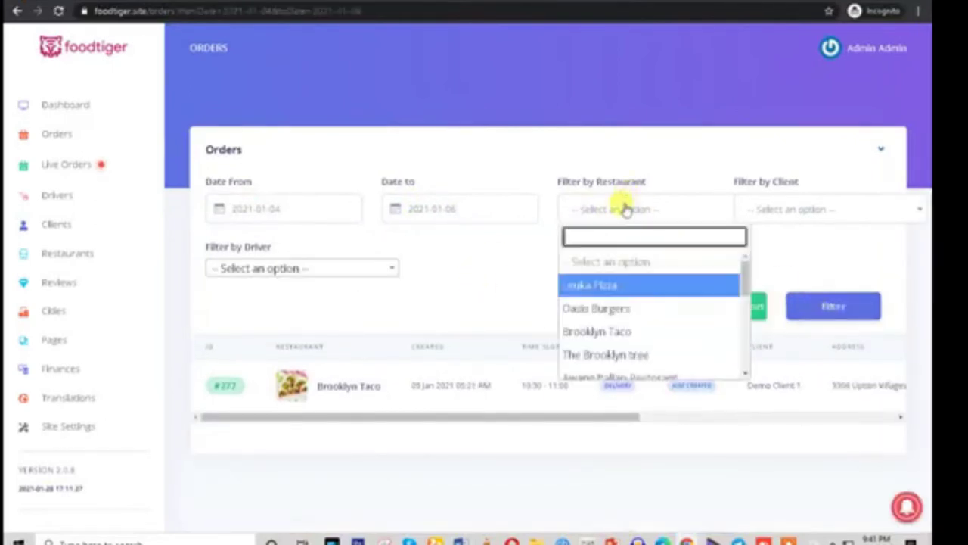
pyautogui.click(622, 309)
pyautogui.click(821, 306)
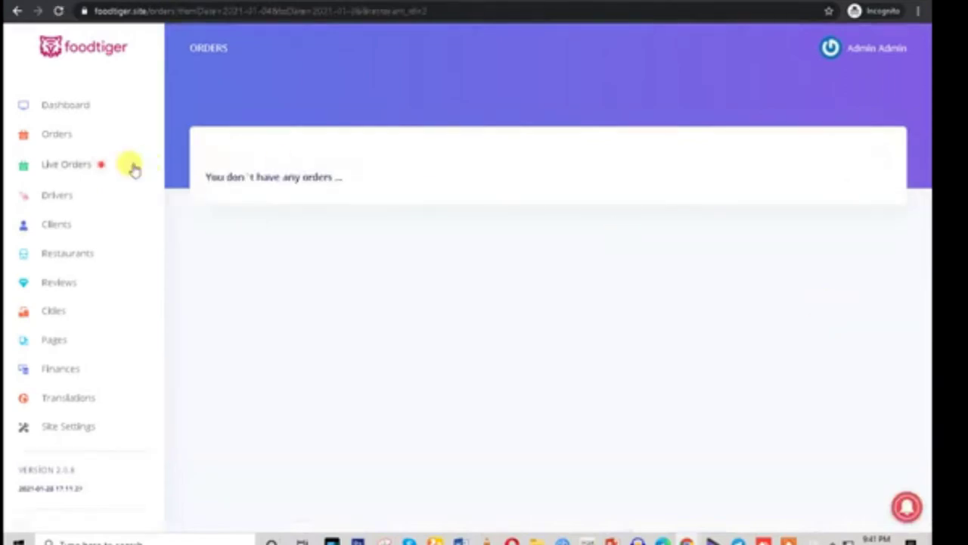
pyautogui.click(18, 11)
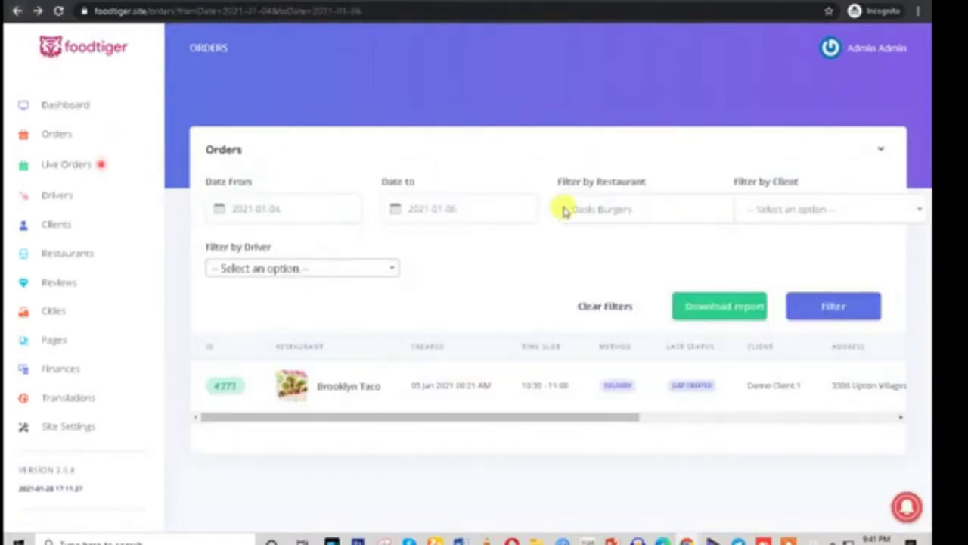
pyautogui.click(612, 210)
pyautogui.click(591, 286)
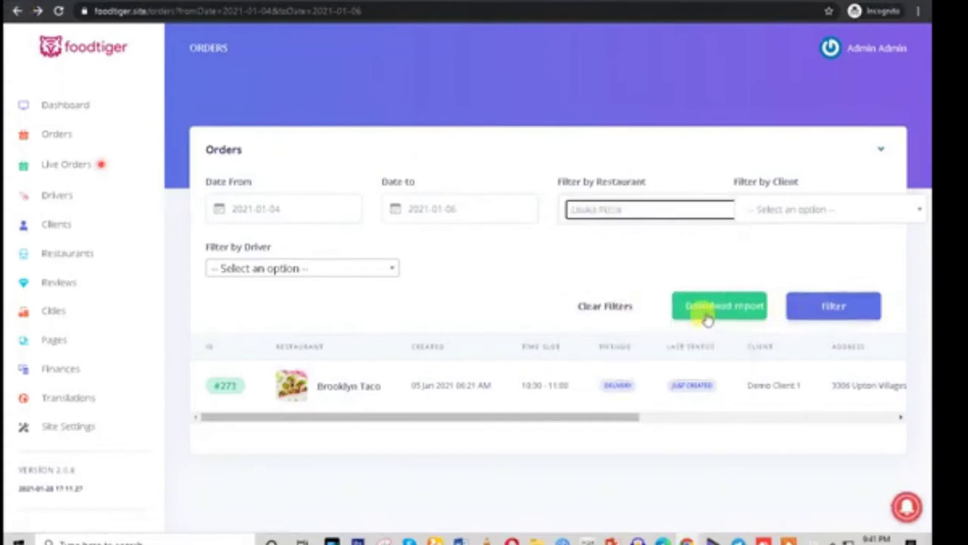
pyautogui.click(704, 309)
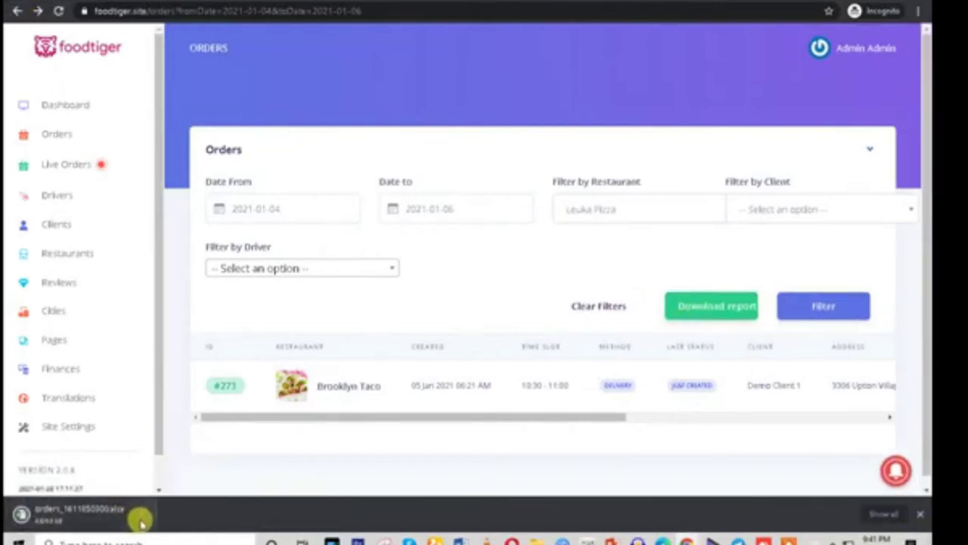
# Open the downloaded orders report spreadsheet
pyautogui.click(140, 516)
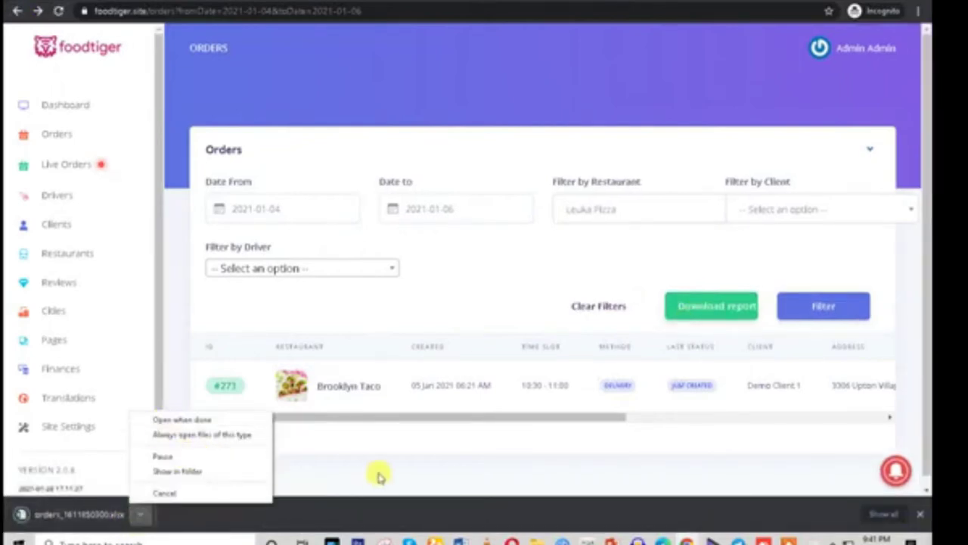
pyautogui.click(140, 515)
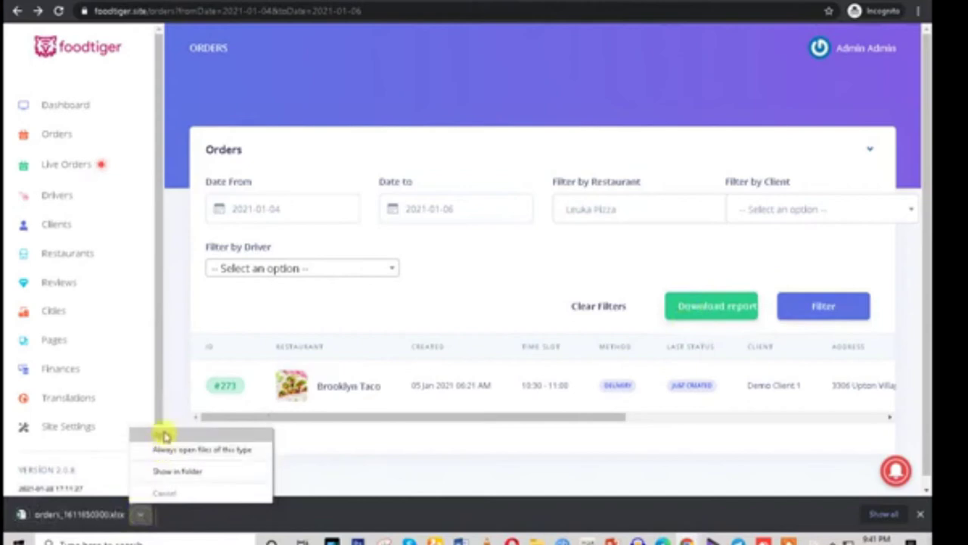
pyautogui.click(165, 437)
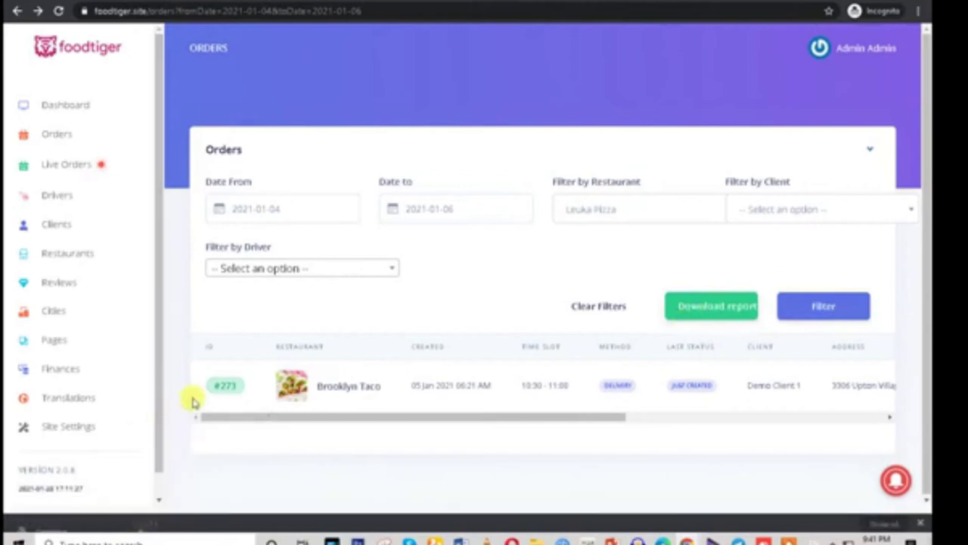
# Filter the orders by driver Demo Driver 2
pyautogui.click(310, 271)
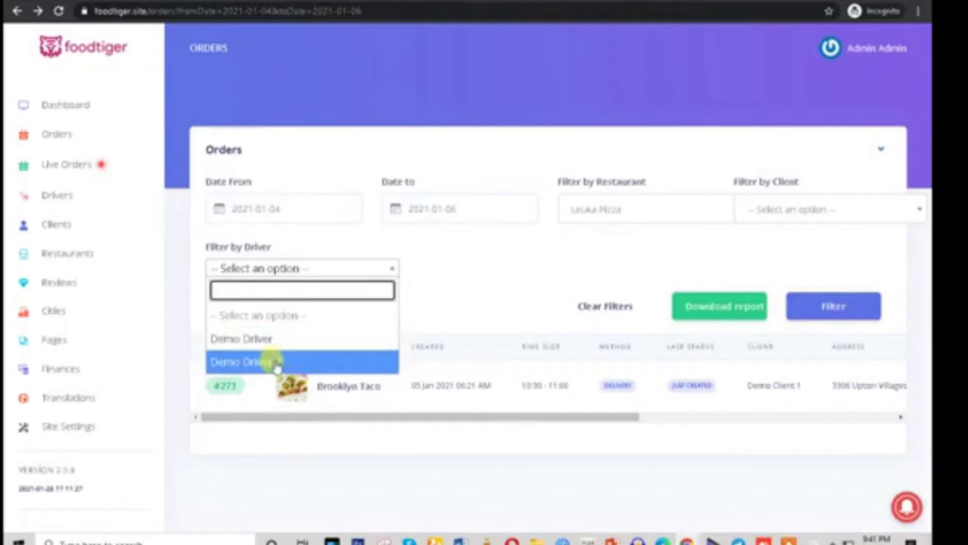
pyautogui.click(277, 363)
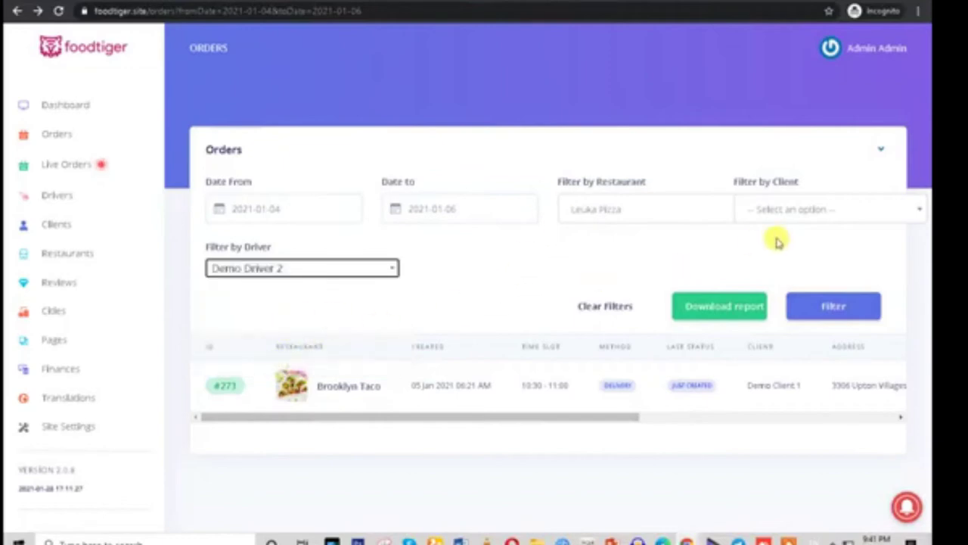
pyautogui.click(795, 210)
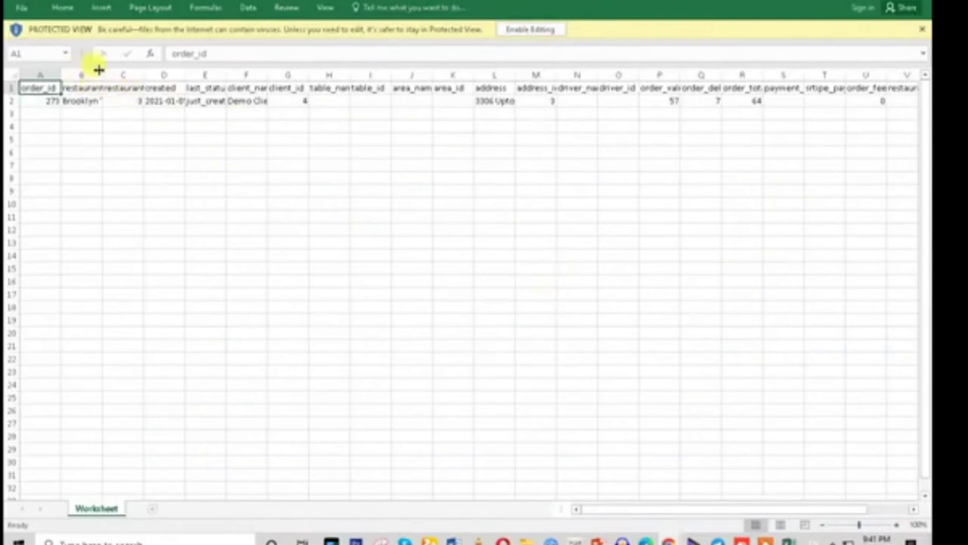
# Widen the restaurant_name, restaurant_id, created and last_status columns, check row 2, then close Excel
pyautogui.moveTo(104, 74); pyautogui.dragTo(302, 74)
pyautogui.click(142, 89)
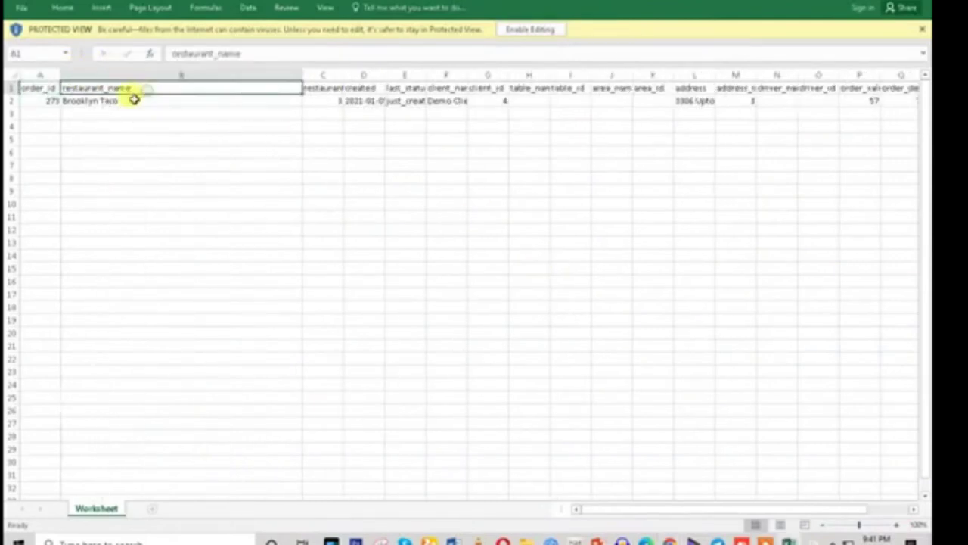
pyautogui.moveTo(342, 74); pyautogui.dragTo(401, 74)
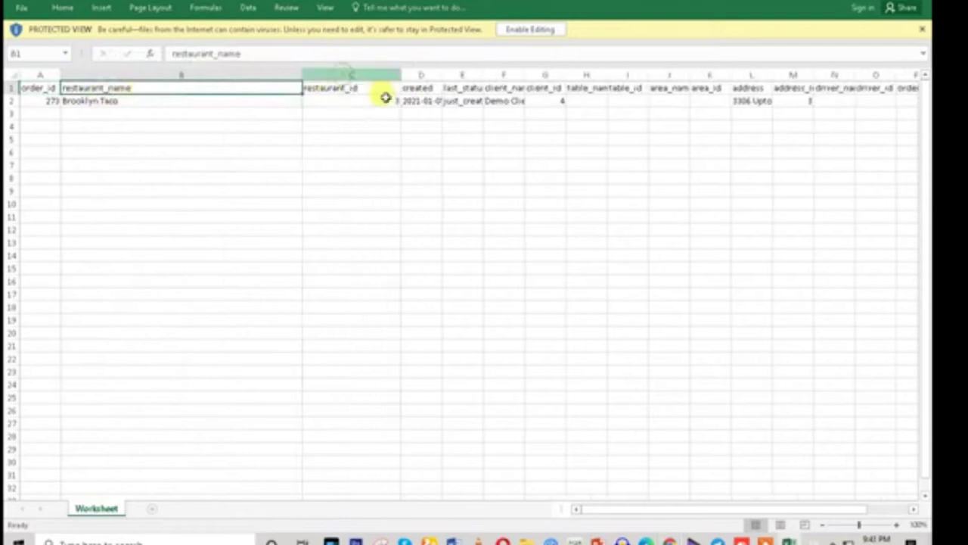
pyautogui.click(352, 113)
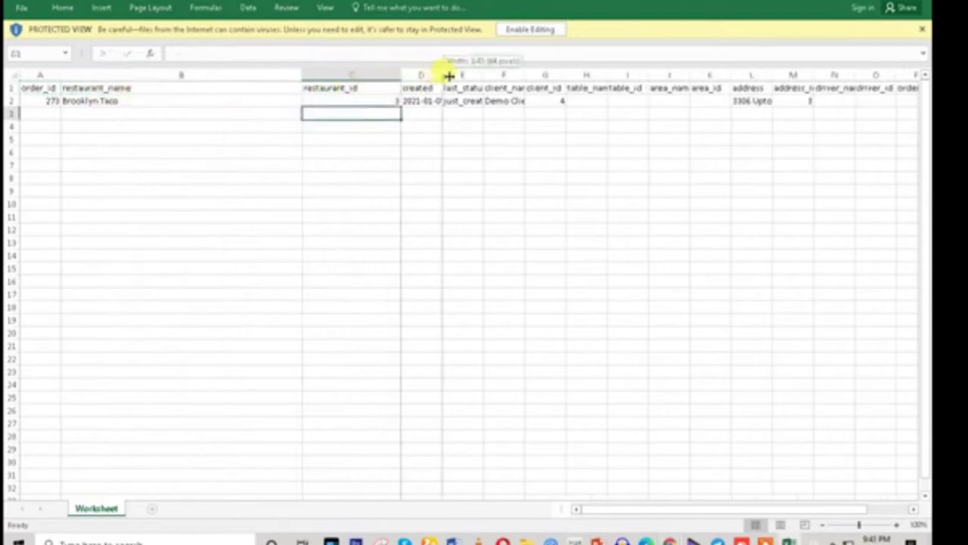
pyautogui.moveTo(443, 74); pyautogui.dragTo(502, 75)
pyautogui.click(455, 104)
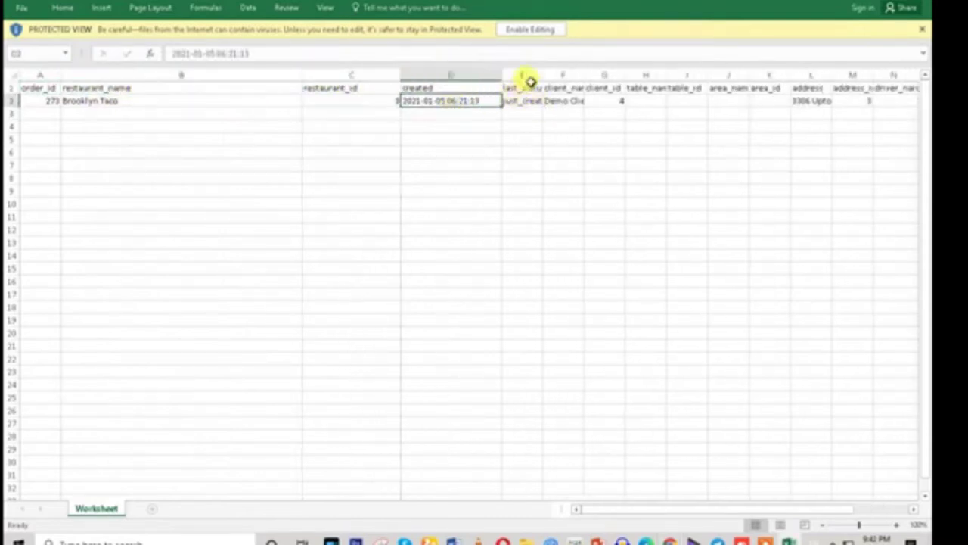
pyautogui.moveTo(542, 75); pyautogui.dragTo(666, 75)
pyautogui.click(593, 101)
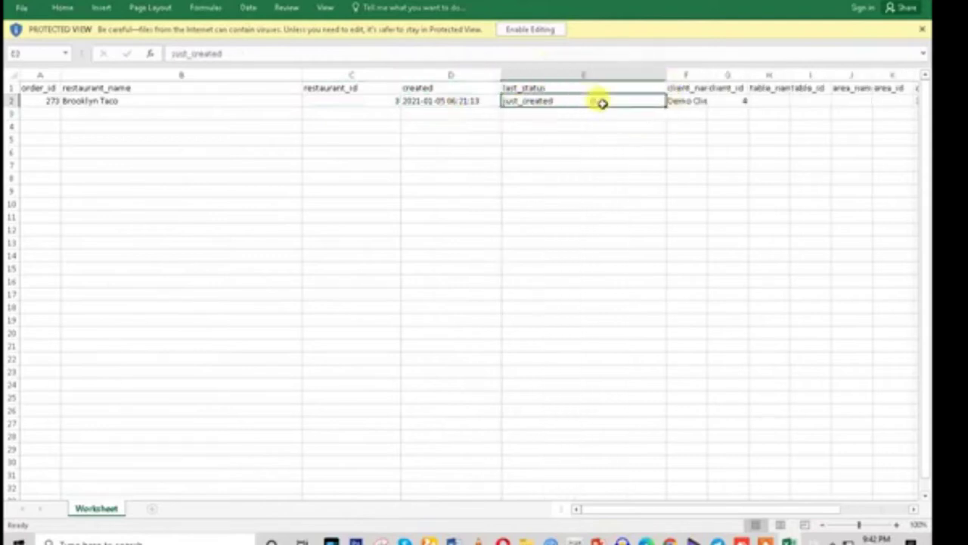
pyautogui.press('Right')
pyautogui.press('Right')
pyautogui.press('Right')
pyautogui.press('Right')
pyautogui.press('Right')
pyautogui.press('Right')
pyautogui.press('Right')
pyautogui.press('Right')
pyautogui.press('Right')
pyautogui.press('Right')
pyautogui.press('Right')
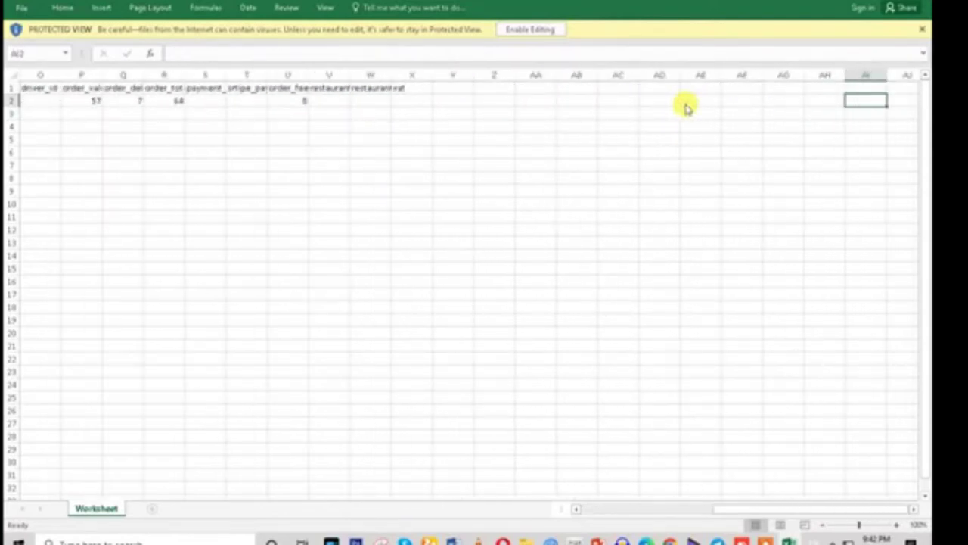
pyautogui.hotkey('alt', 'F4')
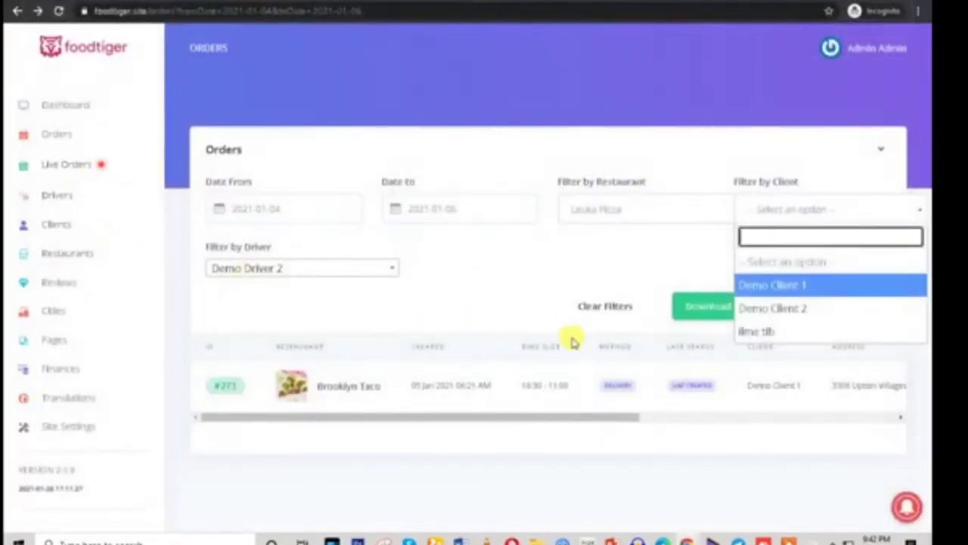
# Clear all order filters so every order is listed
pyautogui.click(60, 137)
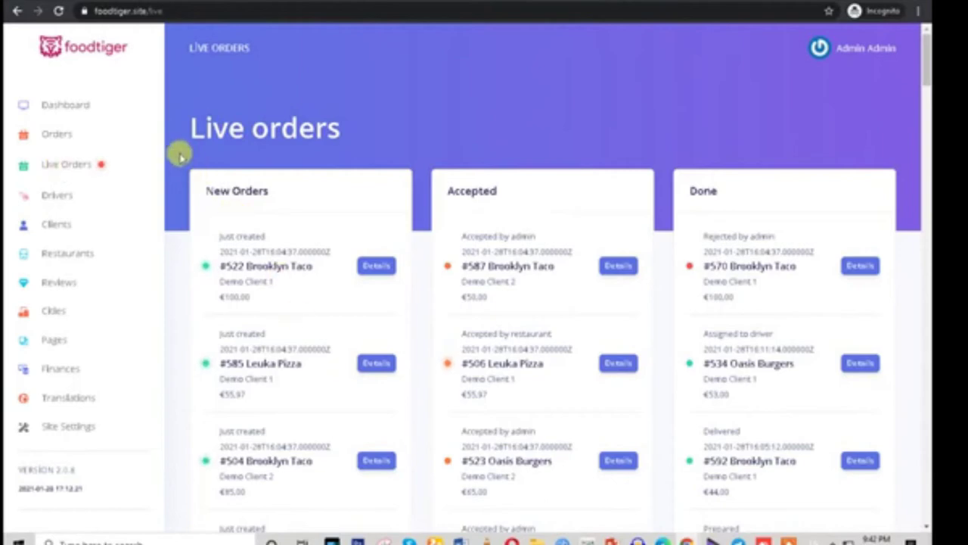
# Open order #522's details and change its status in the Actions section
pyautogui.moveTo(207, 190); pyautogui.dragTo(336, 199)
pyautogui.scroll(-2, 356, 410)
pyautogui.scroll(-5, 353, 447)
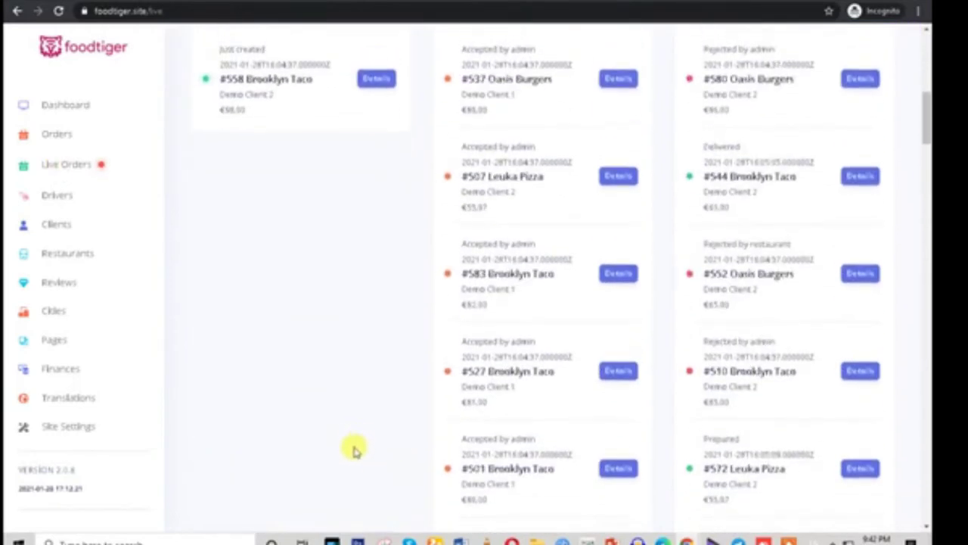
pyautogui.scroll(5, 371, 160)
pyautogui.click(377, 73)
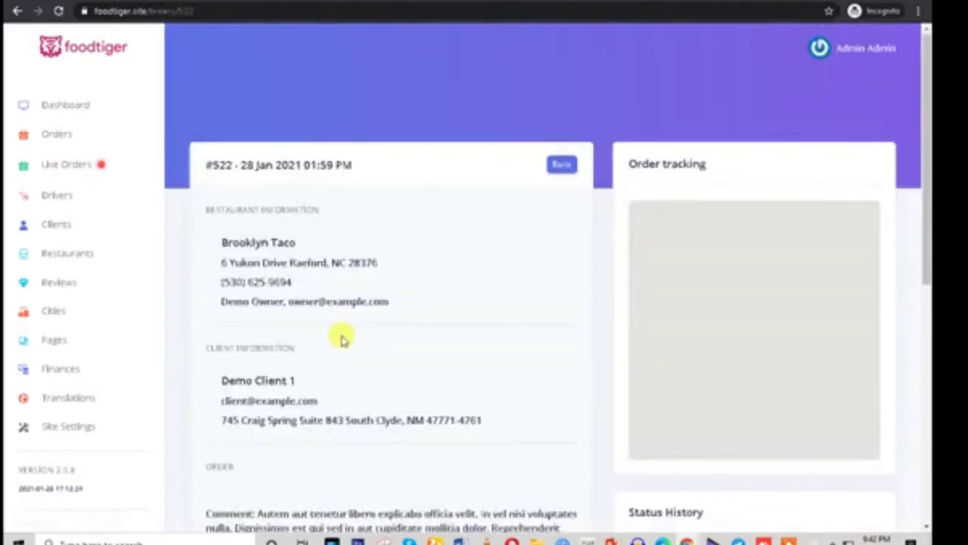
pyautogui.scroll(-4, 464, 339)
pyautogui.scroll(-2, 465, 340)
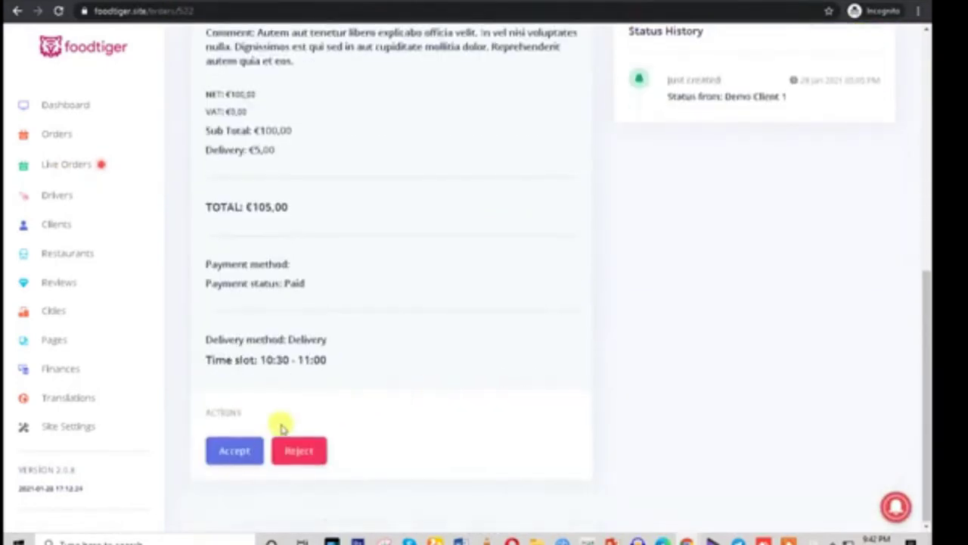
pyautogui.scroll(2, 465, 393)
pyautogui.scroll(3, 465, 393)
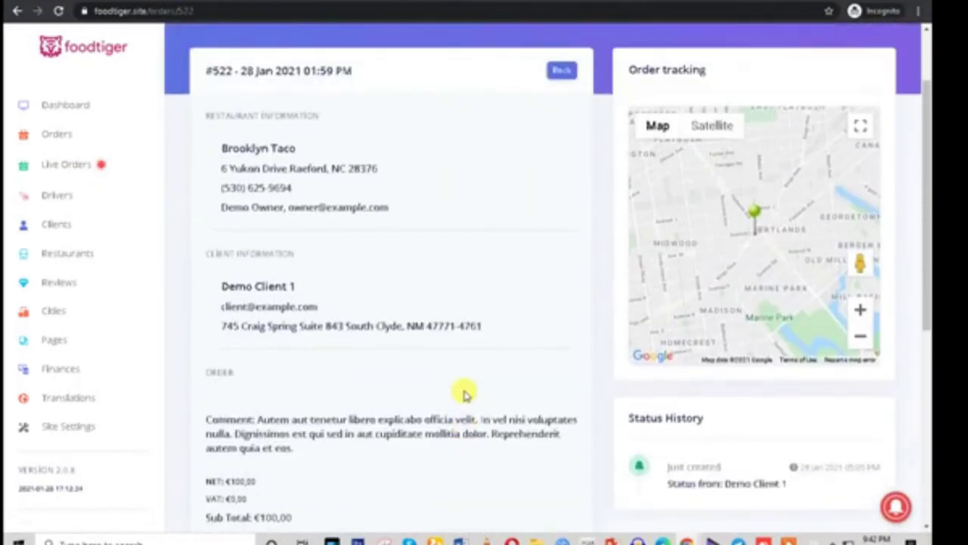
pyautogui.scroll(-5, 465, 393)
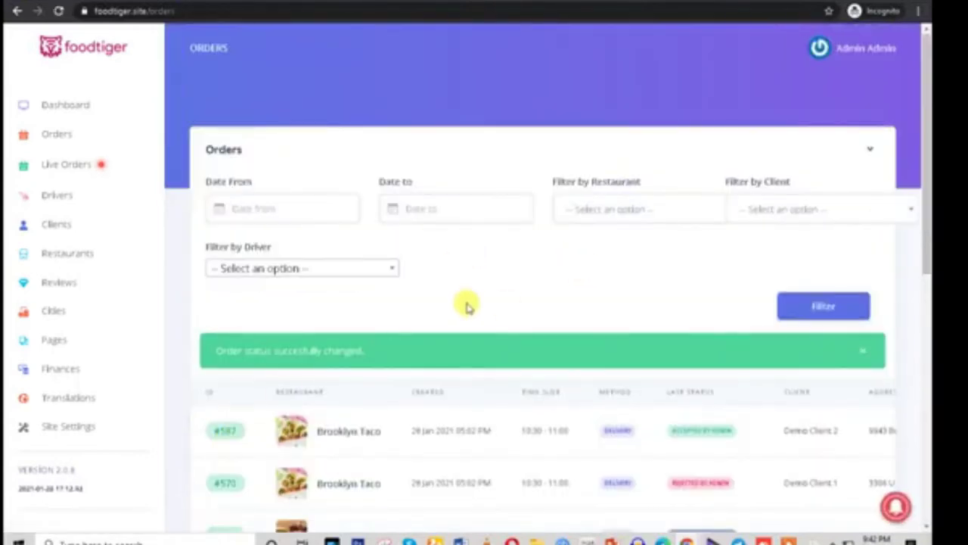
# Return to the Live orders board, review the Done column, and go to Drivers
pyautogui.click(67, 164)
pyautogui.moveTo(435, 190); pyautogui.dragTo(537, 197)
pyautogui.scroll(-1, 589, 454)
pyautogui.scroll(1, 590, 469)
pyautogui.doubleClick(697, 187)
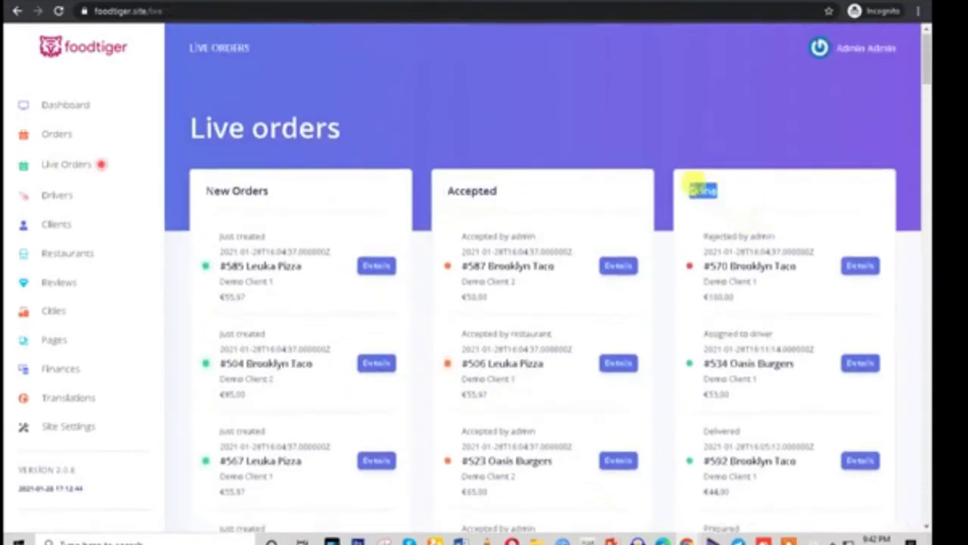
pyautogui.scroll(-4, 772, 277)
pyautogui.scroll(-4, 774, 447)
pyautogui.scroll(-3, 777, 449)
pyautogui.scroll(-4, 776, 448)
pyautogui.scroll(-5, 780, 452)
pyautogui.scroll(-1, 930, 356)
pyautogui.scroll(-2, 927, 399)
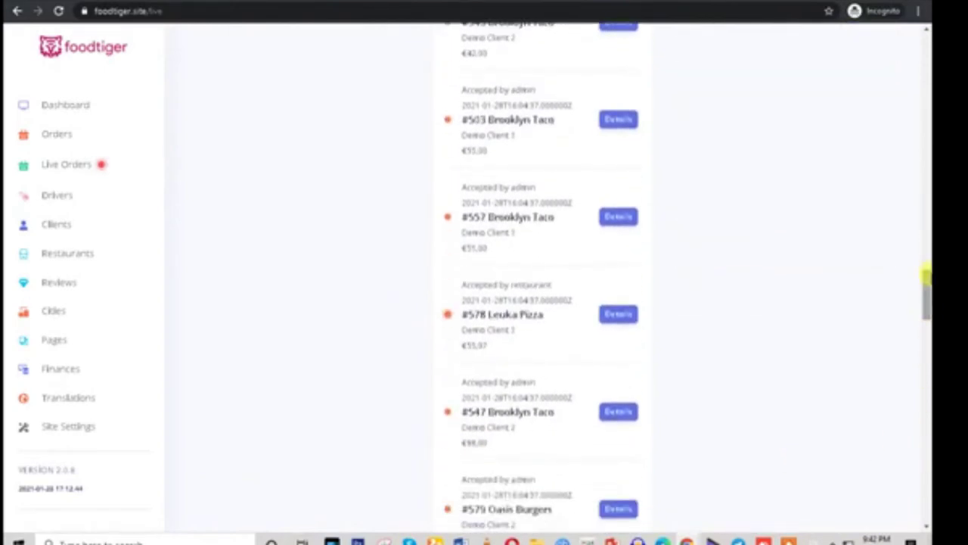
pyautogui.moveTo(926, 276); pyautogui.dragTo(926, 61)
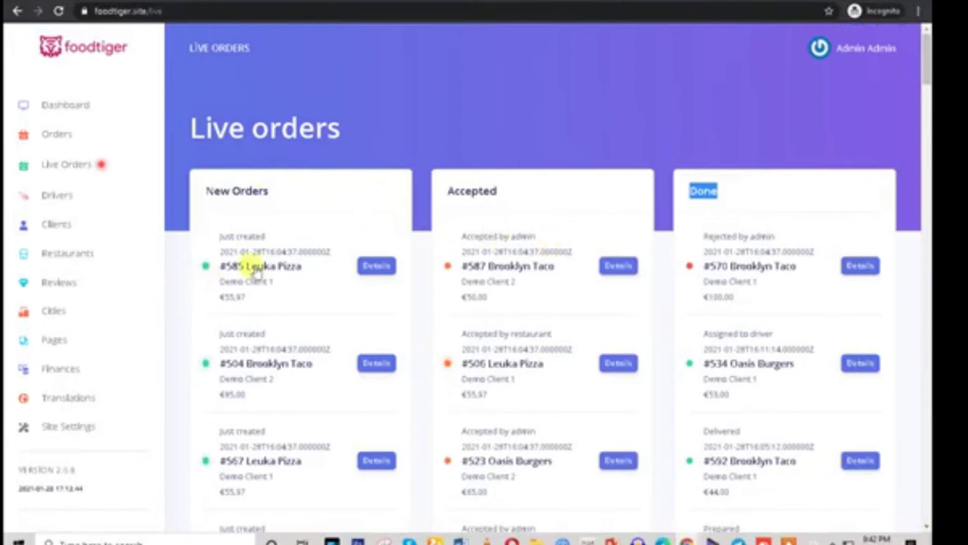
pyautogui.click(57, 196)
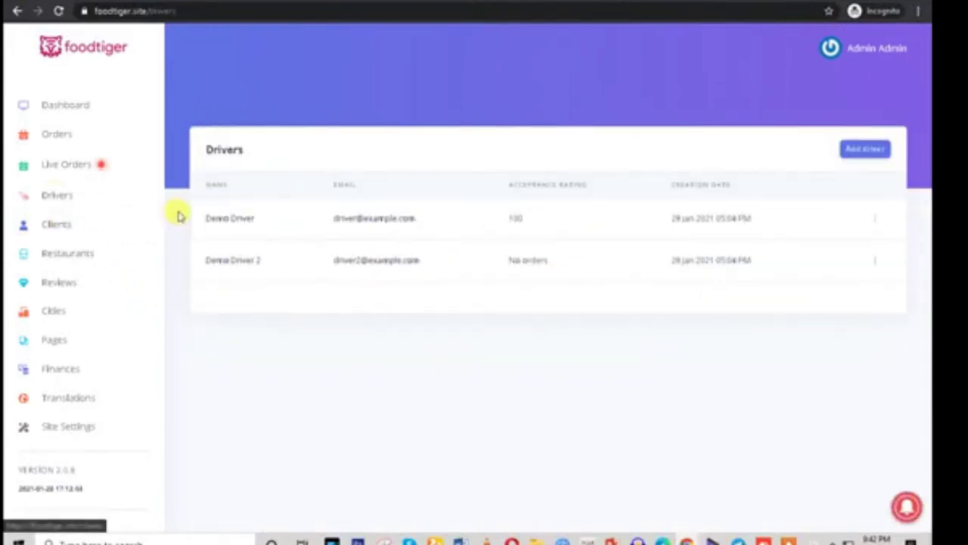
# Inspect the second driver's creation date on the Drivers list
pyautogui.moveTo(175, 210); pyautogui.dragTo(753, 220)
pyautogui.tripleClick(735, 256)
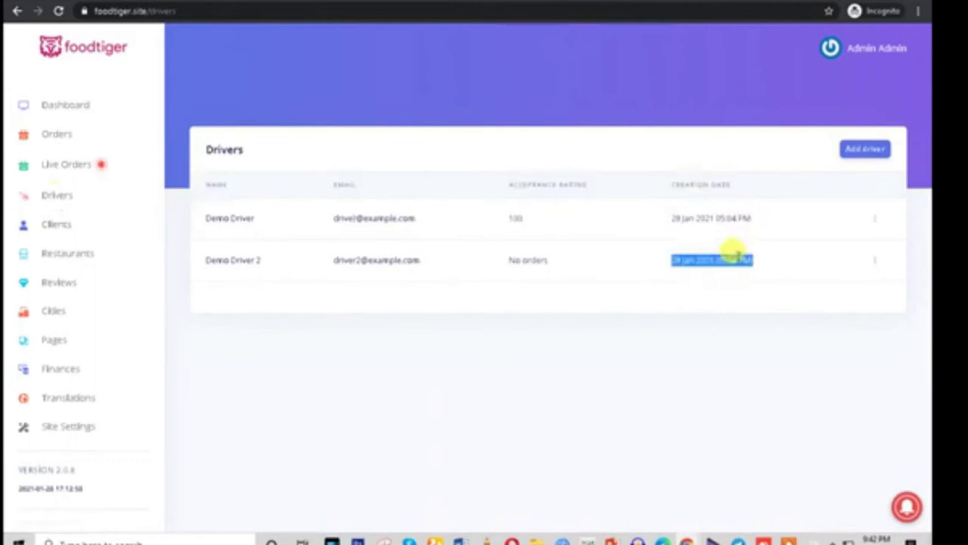
pyautogui.click(521, 255)
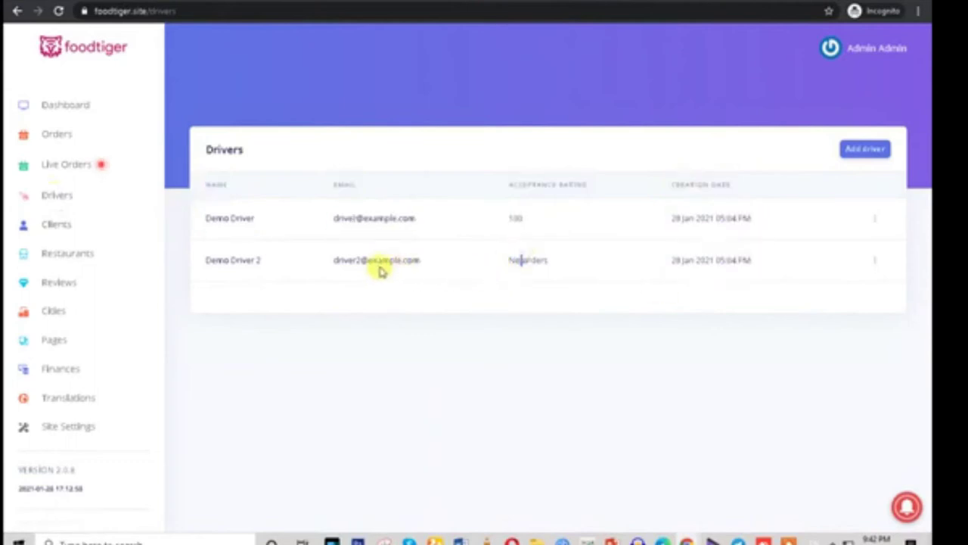
# Try saving the blank Add Driver form, then look over the three clients
pyautogui.click(863, 150)
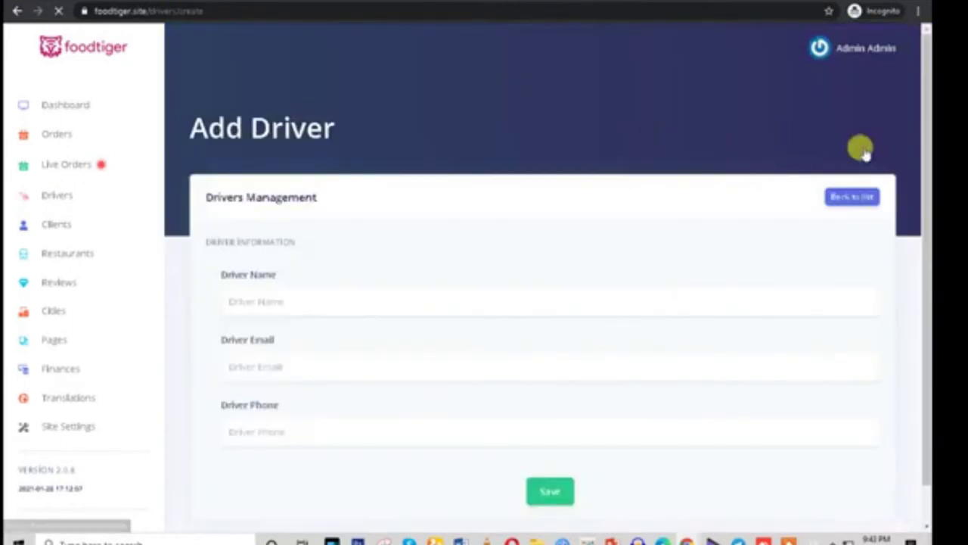
pyautogui.click(290, 301)
pyautogui.scroll(-1, 401, 220)
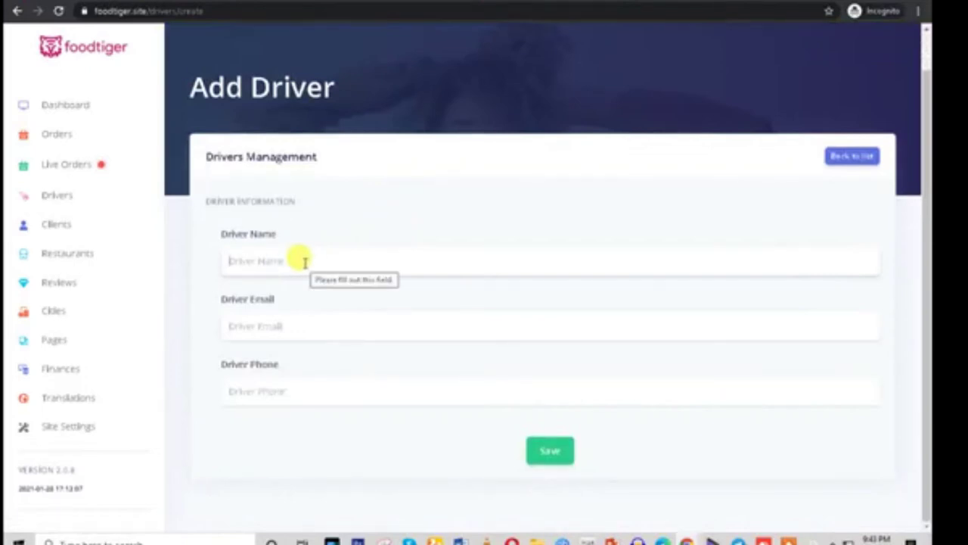
pyautogui.click(303, 260)
pyautogui.click(235, 321)
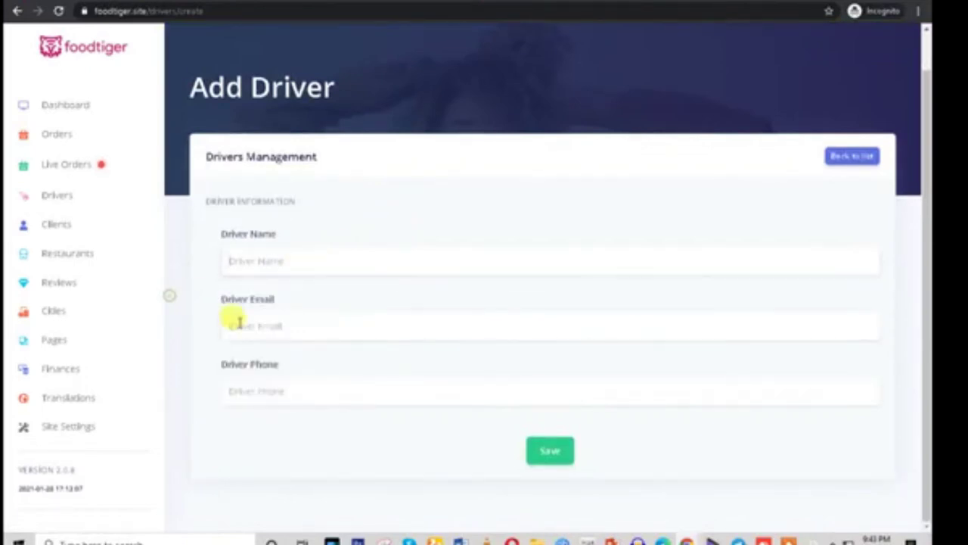
pyautogui.click(269, 393)
pyautogui.click(556, 458)
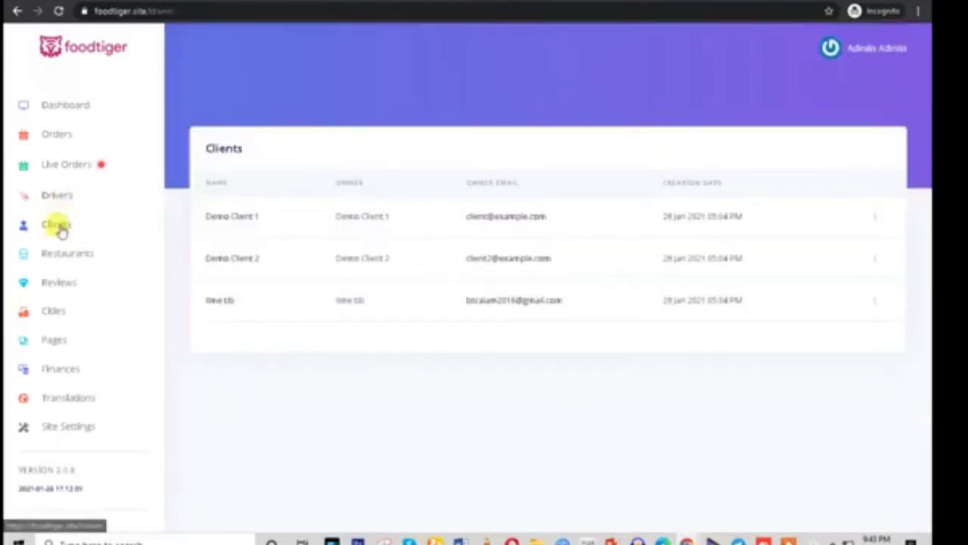
pyautogui.moveTo(191, 224); pyautogui.dragTo(807, 345)
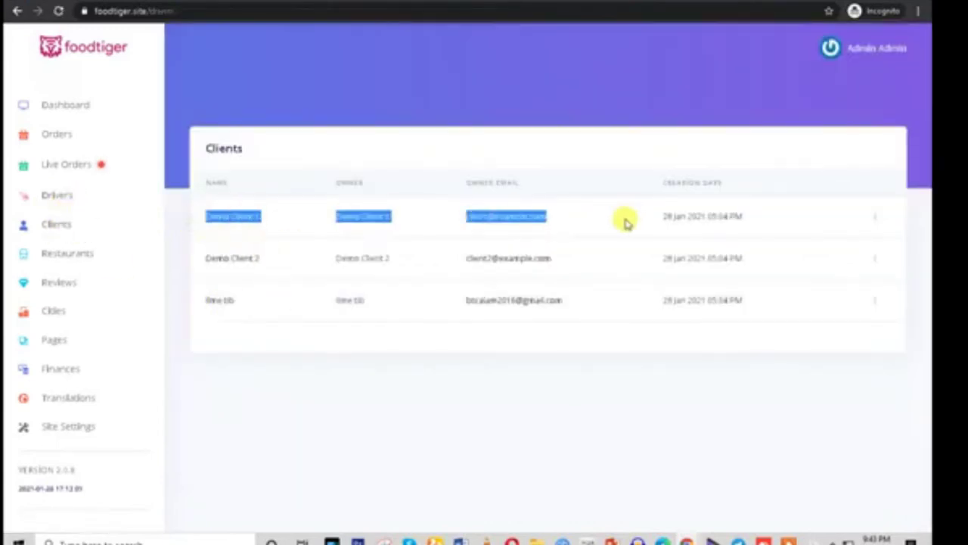
pyautogui.click(556, 367)
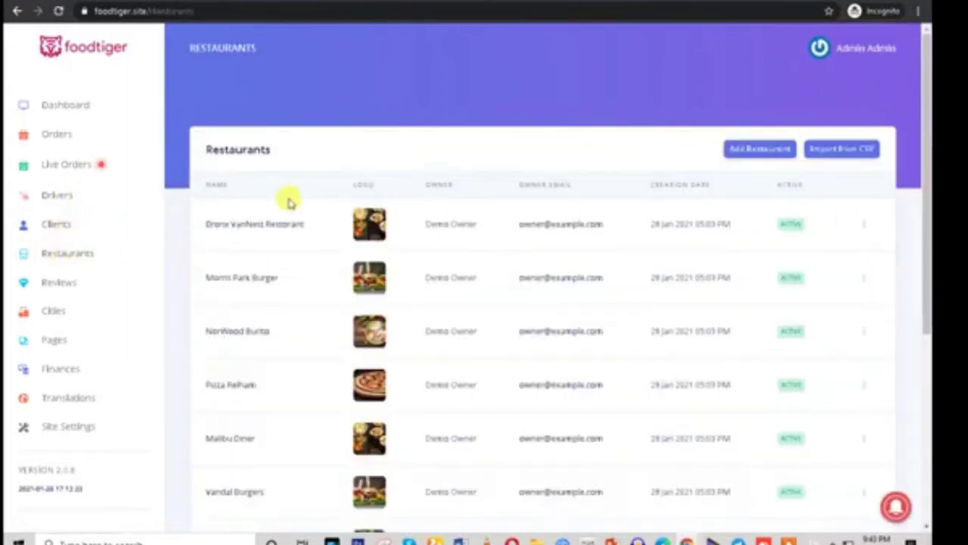
# Try the restaurant CSV import without choosing a file, then close the import window
pyautogui.scroll(-4, 806, 409)
pyautogui.scroll(5, 806, 409)
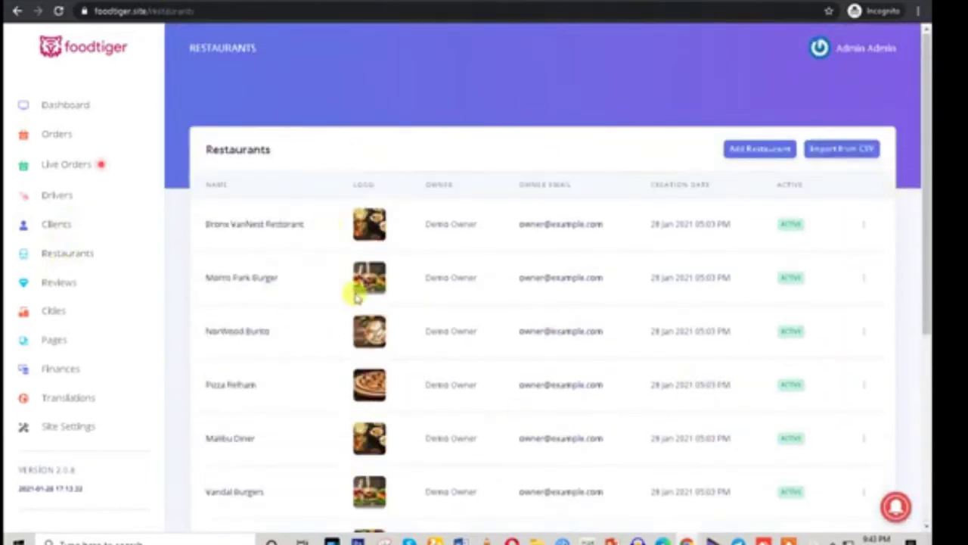
pyautogui.click(842, 150)
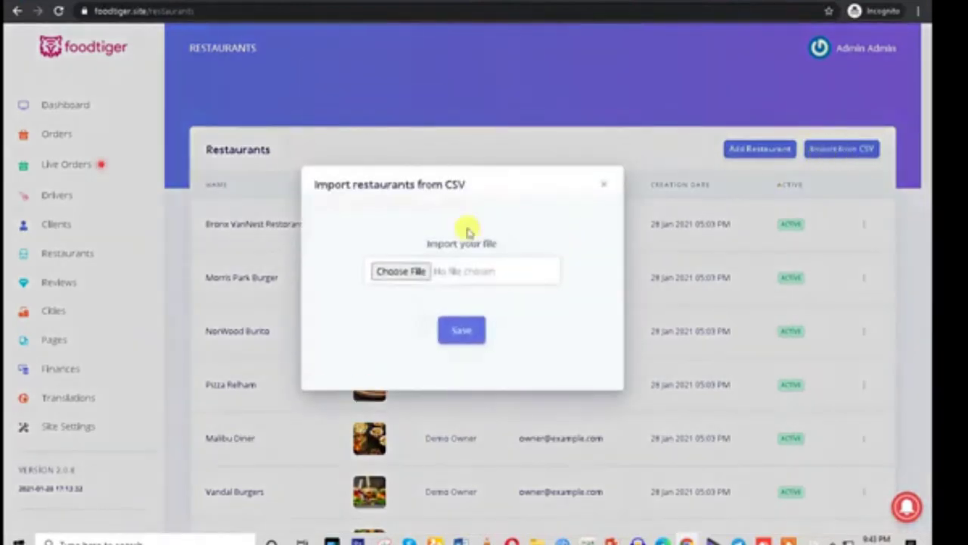
pyautogui.click(404, 277)
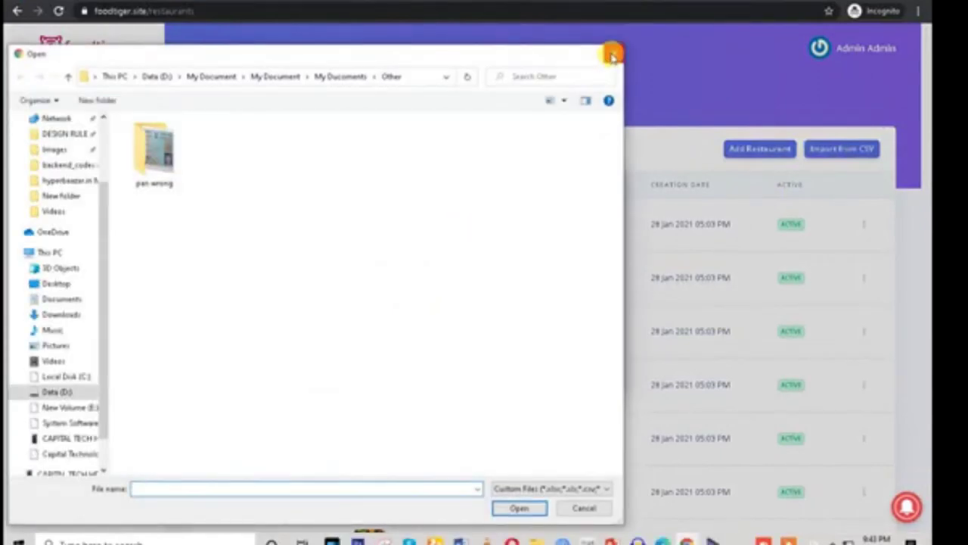
pyautogui.press('Escape')
pyautogui.click(462, 330)
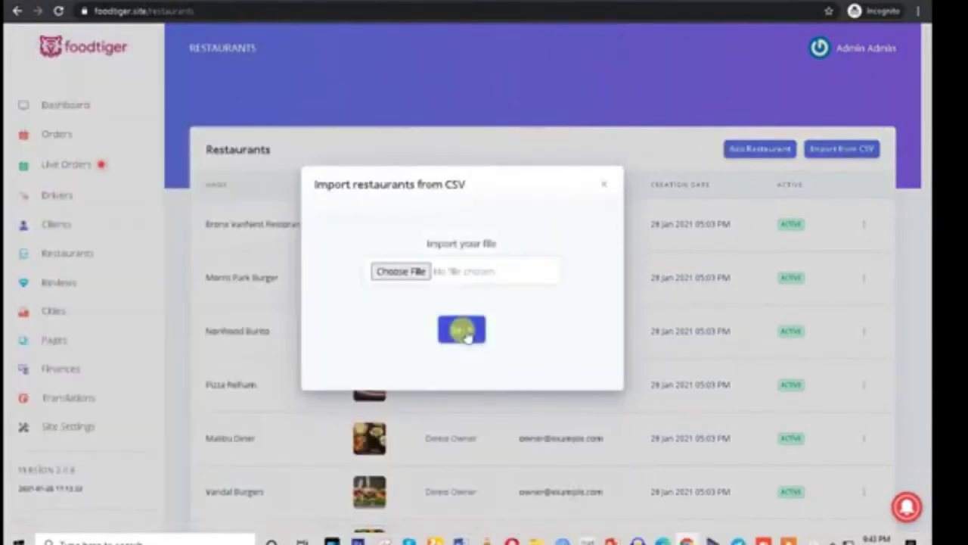
pyautogui.click(611, 187)
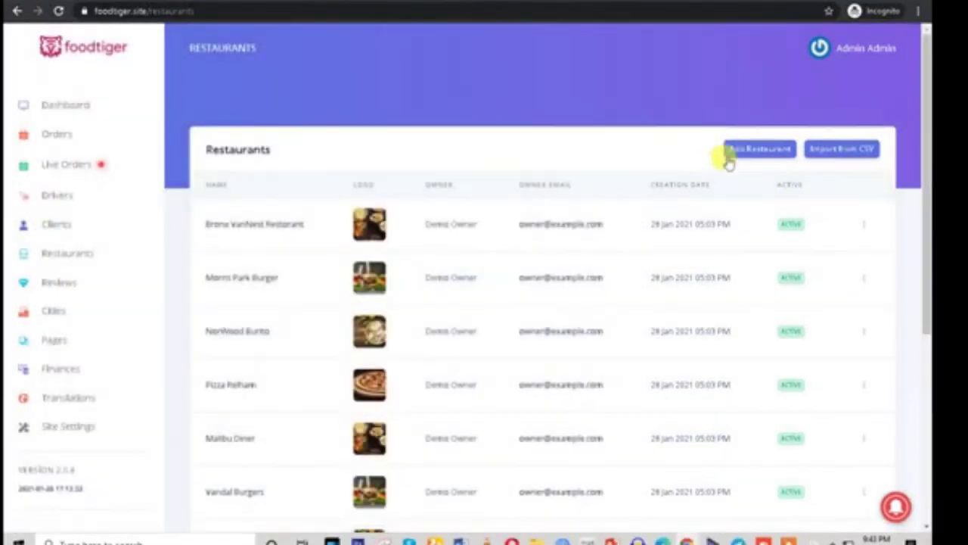
# Review the Add Restaurant owner fields and try saving the form blank
pyautogui.click(740, 154)
pyautogui.scroll(-2, 426, 258)
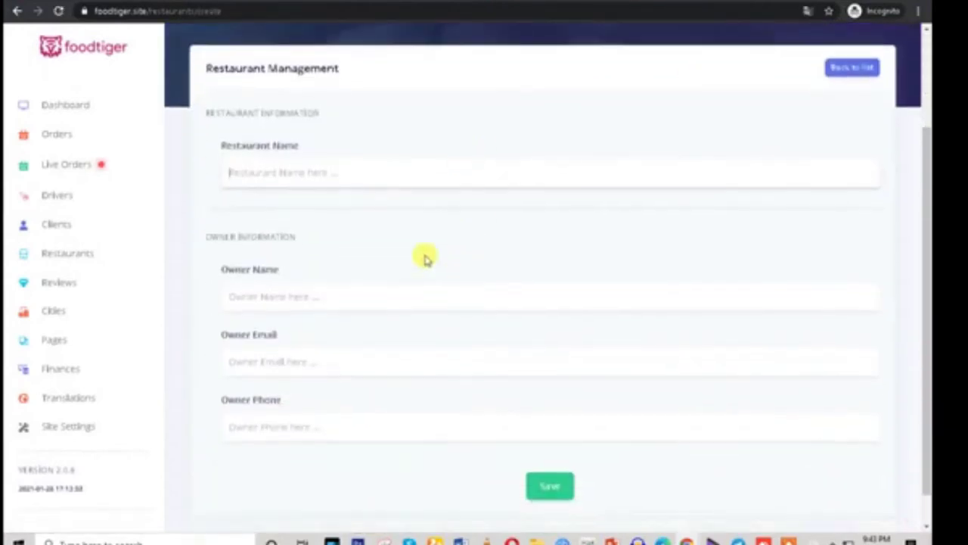
pyautogui.moveTo(209, 134); pyautogui.dragTo(321, 222)
pyautogui.moveTo(229, 277); pyautogui.dragTo(341, 303)
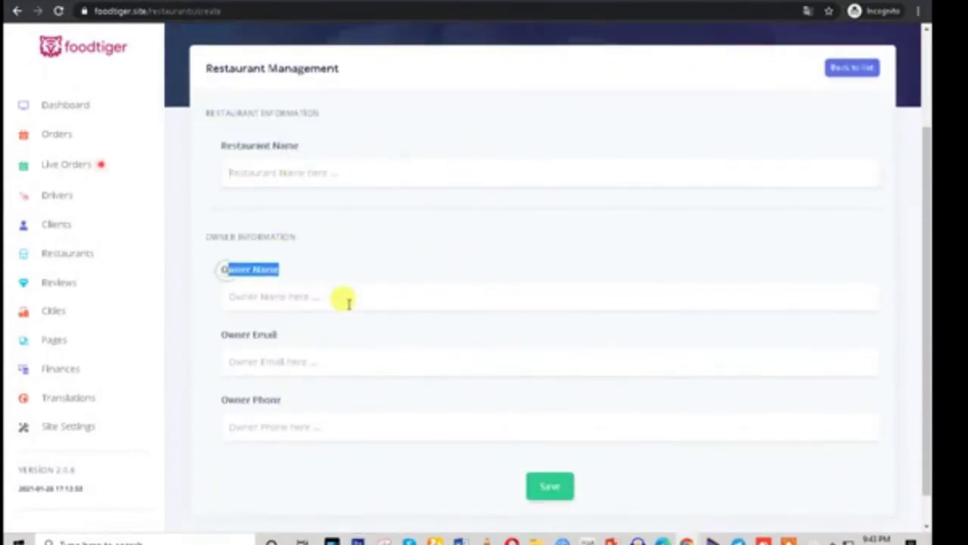
pyautogui.moveTo(212, 335); pyautogui.dragTo(373, 400)
pyautogui.moveTo(219, 409); pyautogui.dragTo(341, 411)
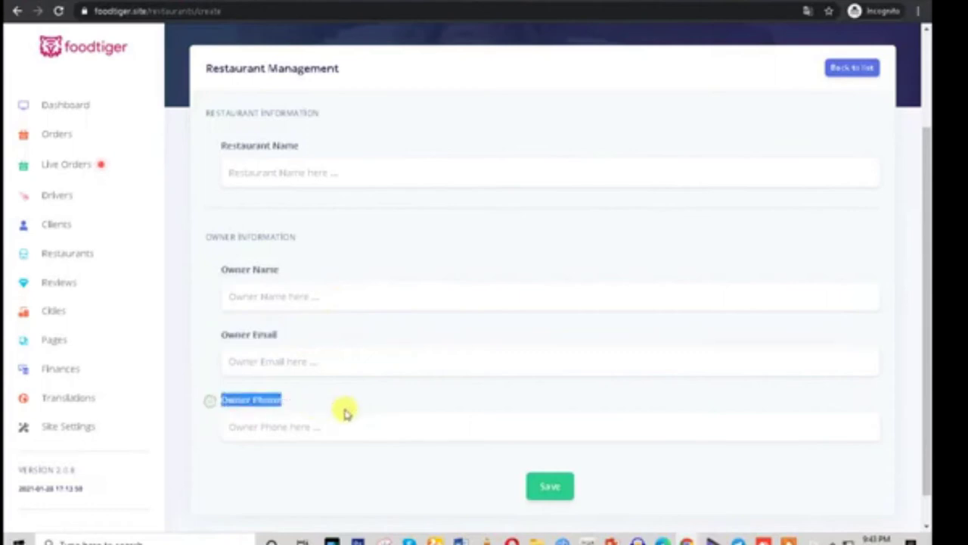
pyautogui.click(352, 424)
pyautogui.scroll(-1, 522, 465)
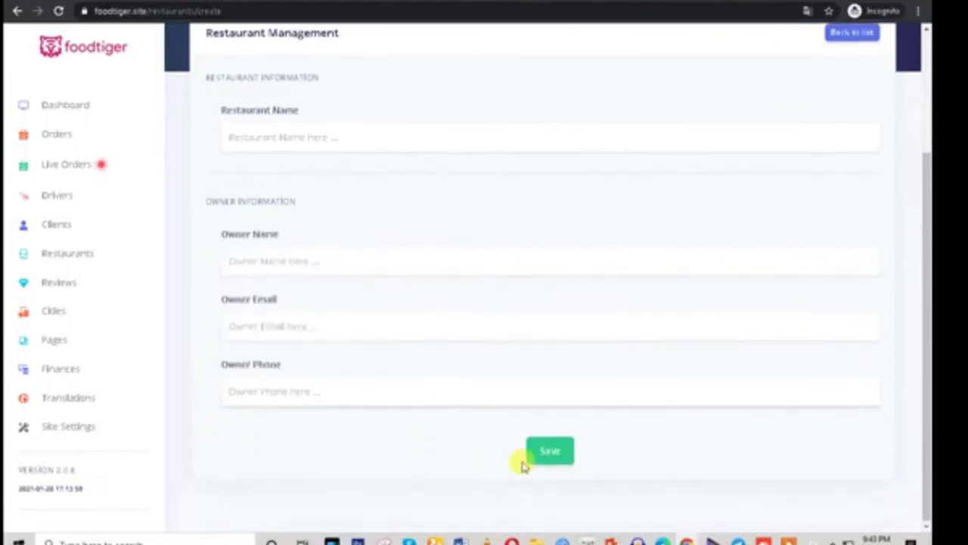
pyautogui.click(562, 462)
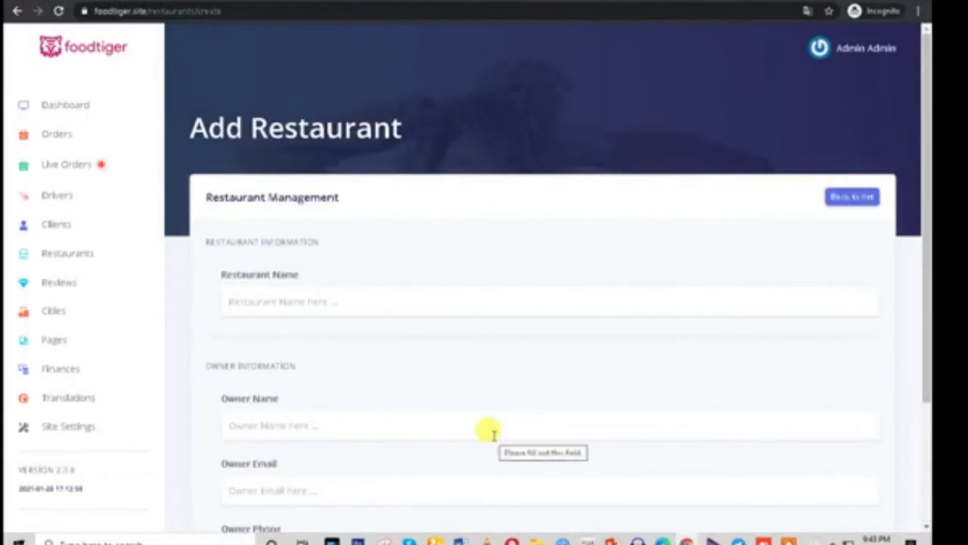
pyautogui.scroll(-2, 490, 431)
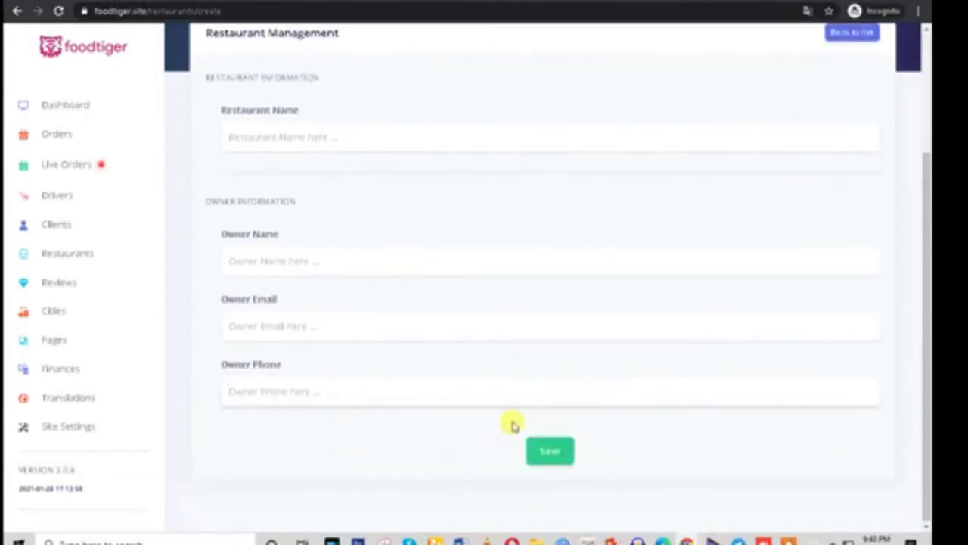
pyautogui.click(88, 287)
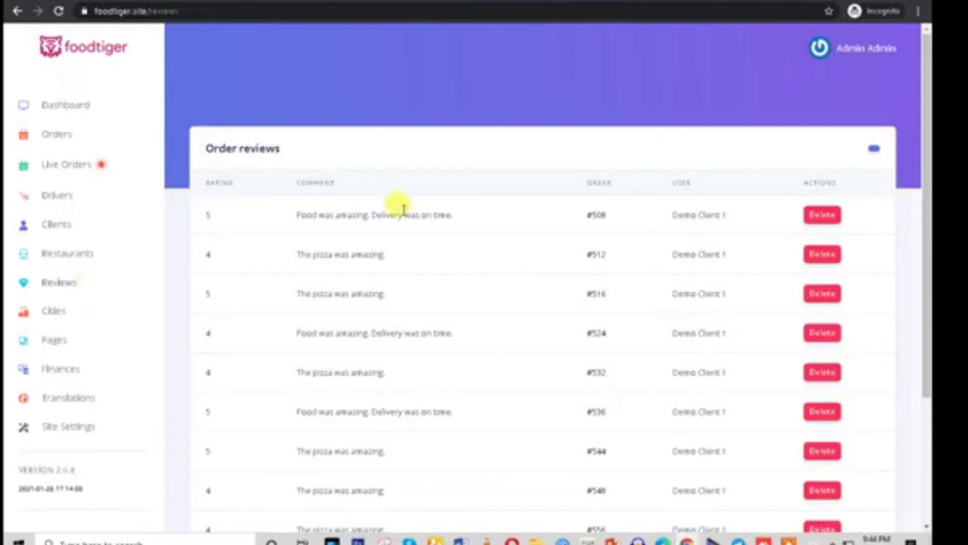
# Remove review #508 and check the rating-removed confirmation and remaining review comments
pyautogui.moveTo(734, 219); pyautogui.dragTo(290, 229)
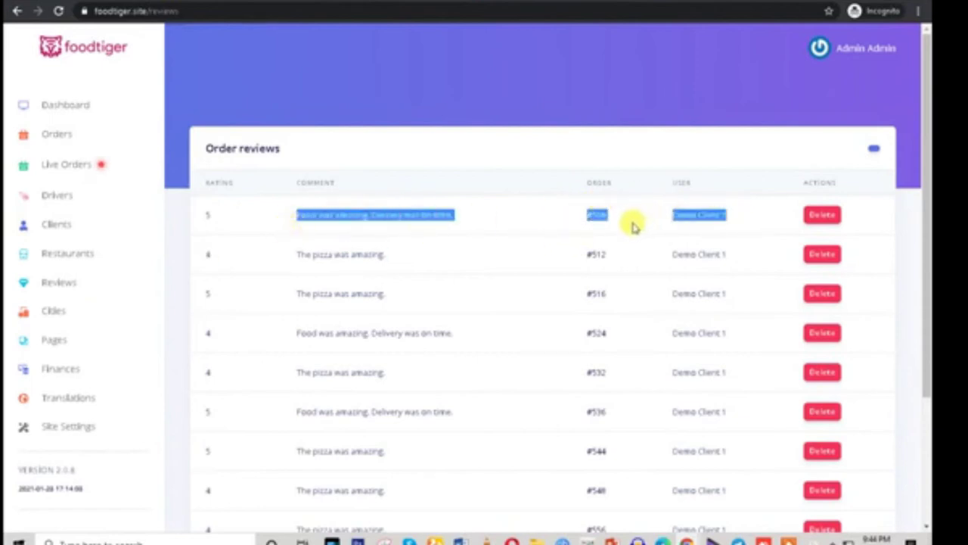
pyautogui.tripleClick(397, 215)
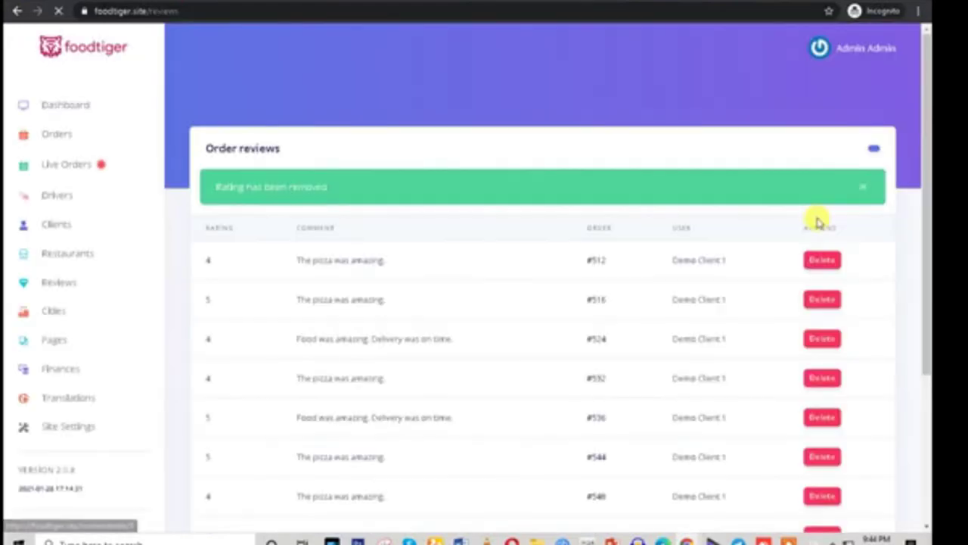
pyautogui.moveTo(217, 187); pyautogui.dragTo(386, 187)
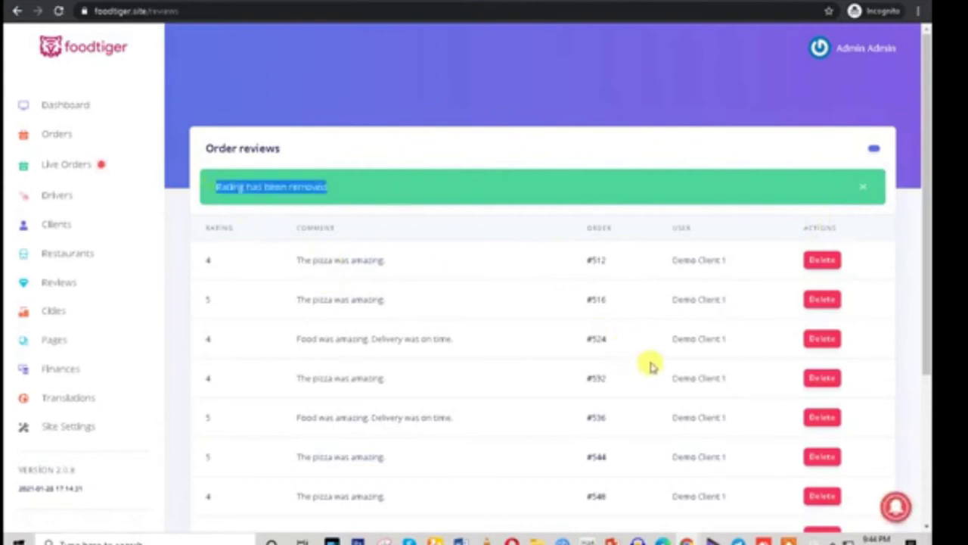
pyautogui.moveTo(295, 260); pyautogui.dragTo(386, 259)
pyautogui.moveTo(297, 299); pyautogui.dragTo(382, 301)
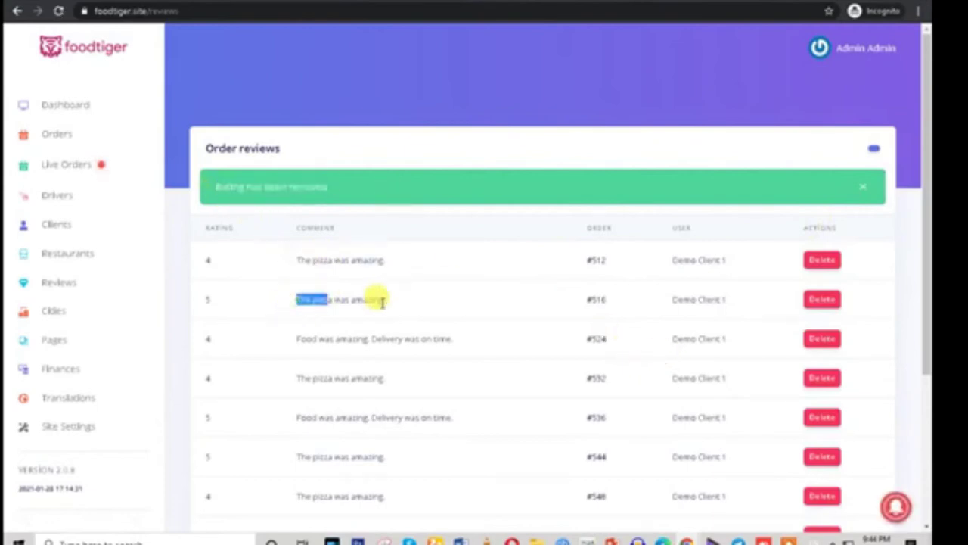
pyautogui.moveTo(271, 336); pyautogui.dragTo(454, 339)
pyautogui.moveTo(303, 374); pyautogui.dragTo(386, 379)
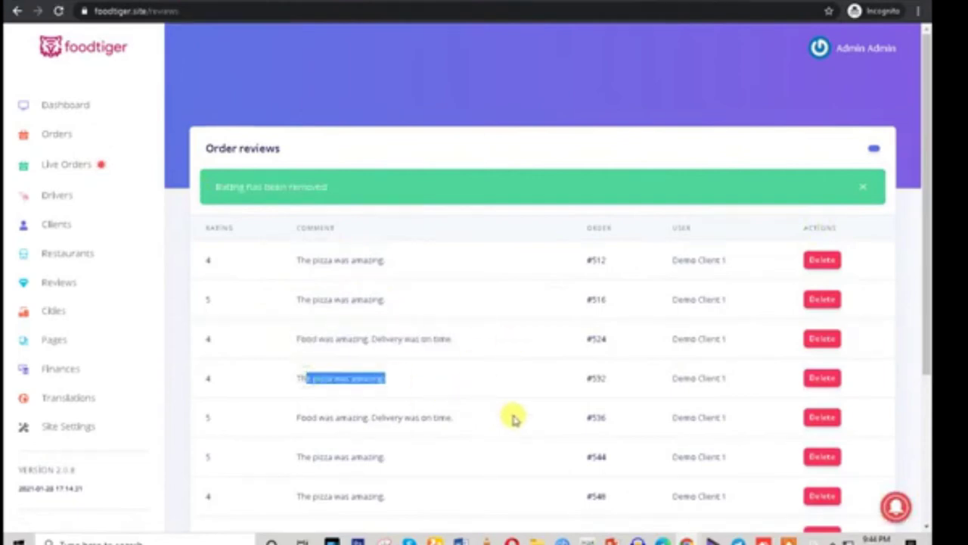
pyautogui.moveTo(595, 260); pyautogui.dragTo(659, 289)
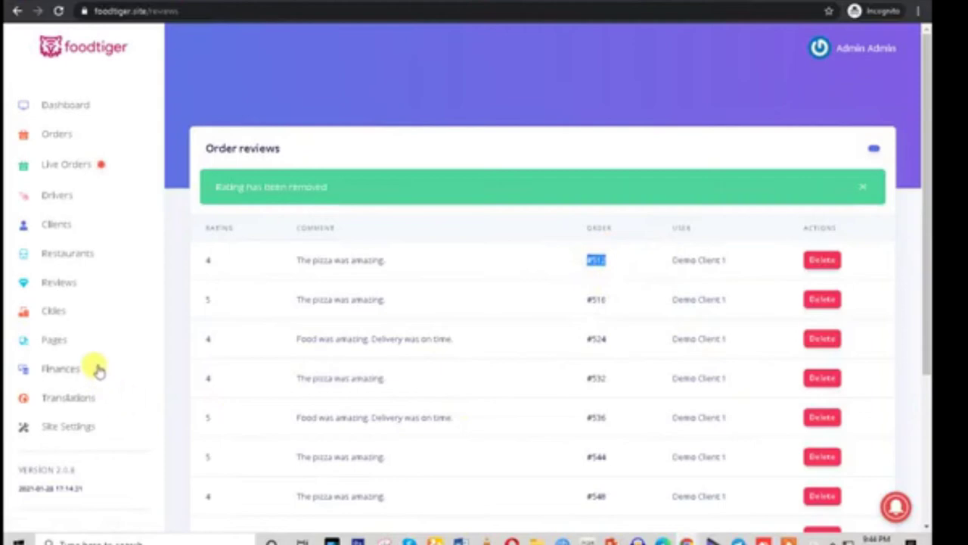
pyautogui.click(54, 310)
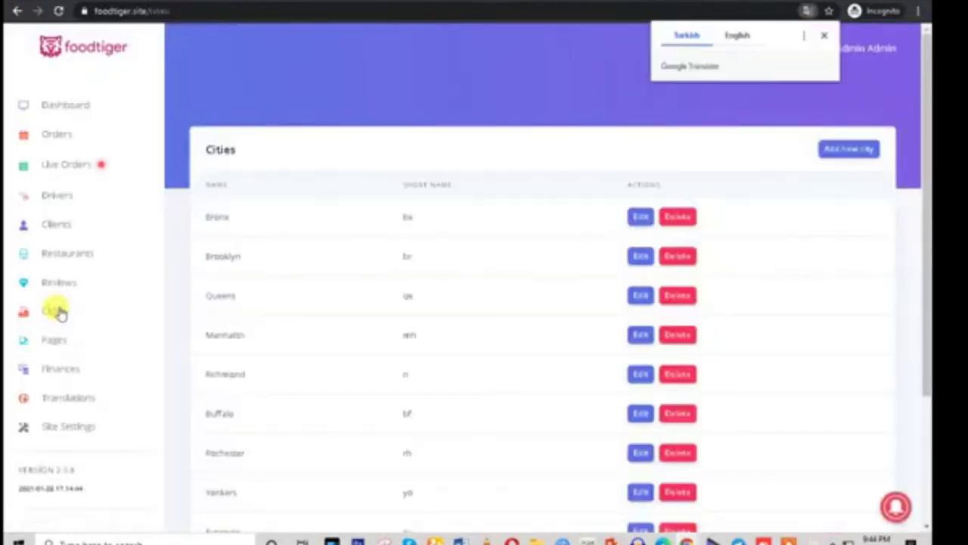
# Dismiss the translation offer, open the New city form, and click its Name and Header subtitle fields
pyautogui.click(826, 36)
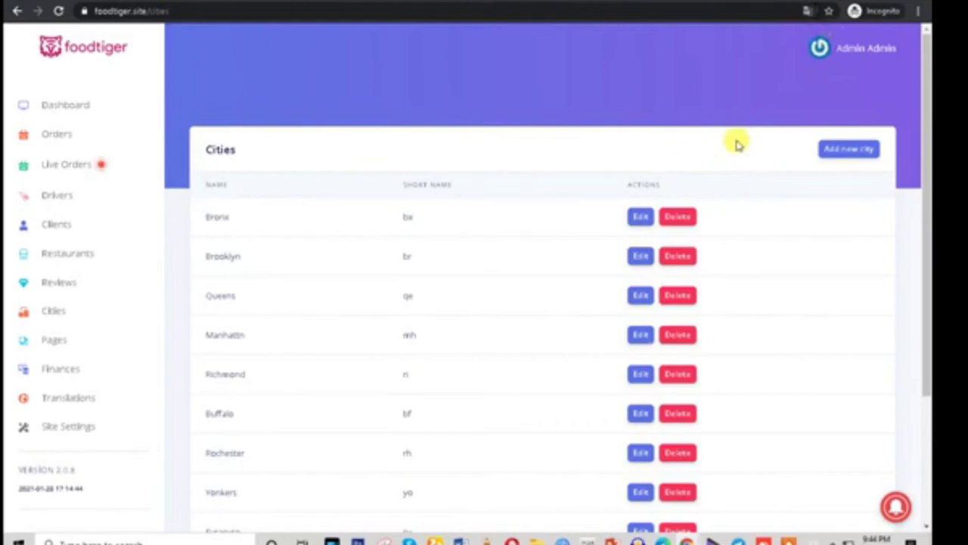
pyautogui.click(825, 152)
pyautogui.scroll(-2, 613, 238)
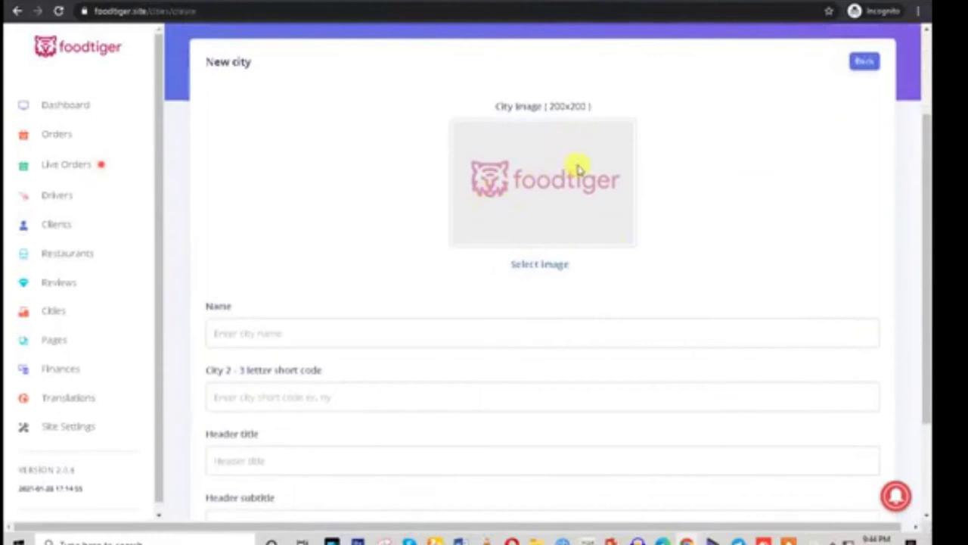
pyautogui.scroll(-2, 707, 233)
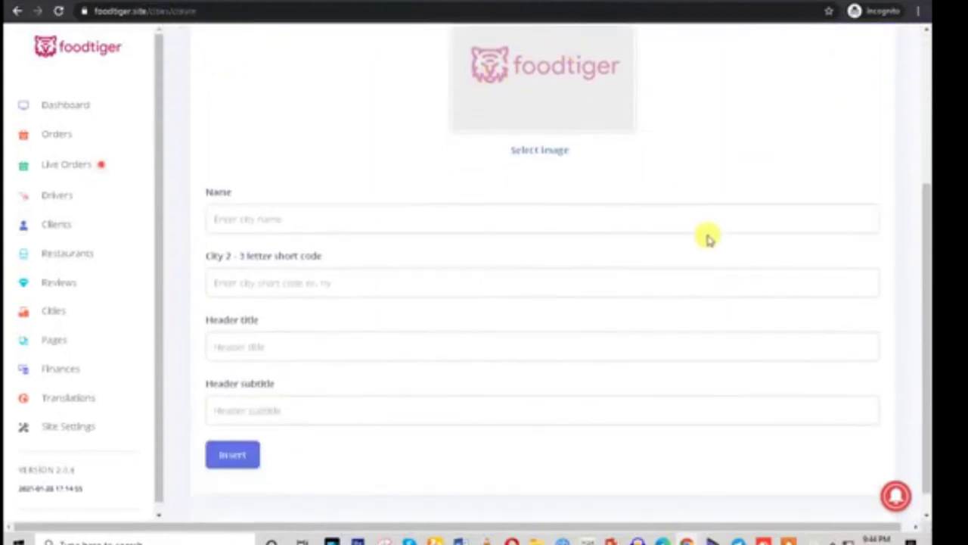
pyautogui.click(245, 194)
pyautogui.click(188, 196)
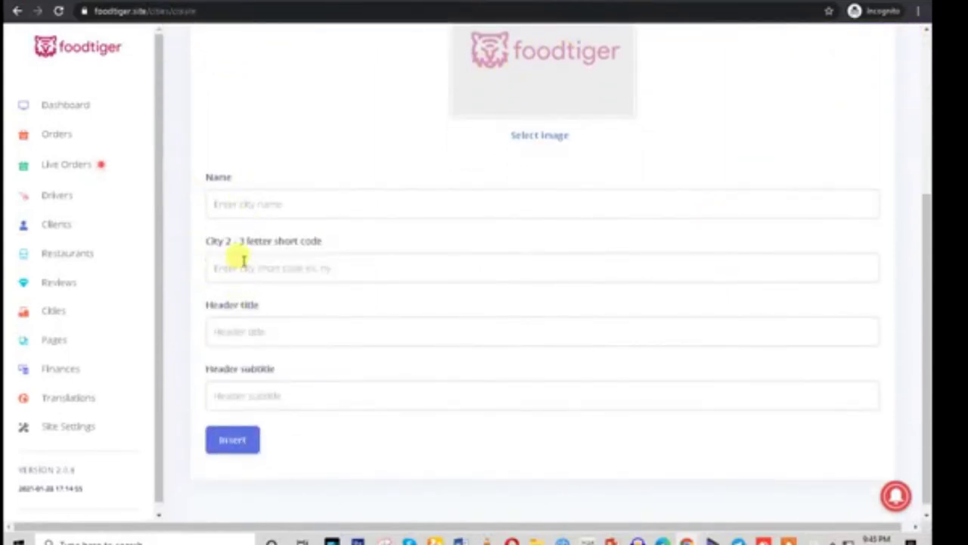
pyautogui.scroll(-1, 326, 375)
pyautogui.click(281, 380)
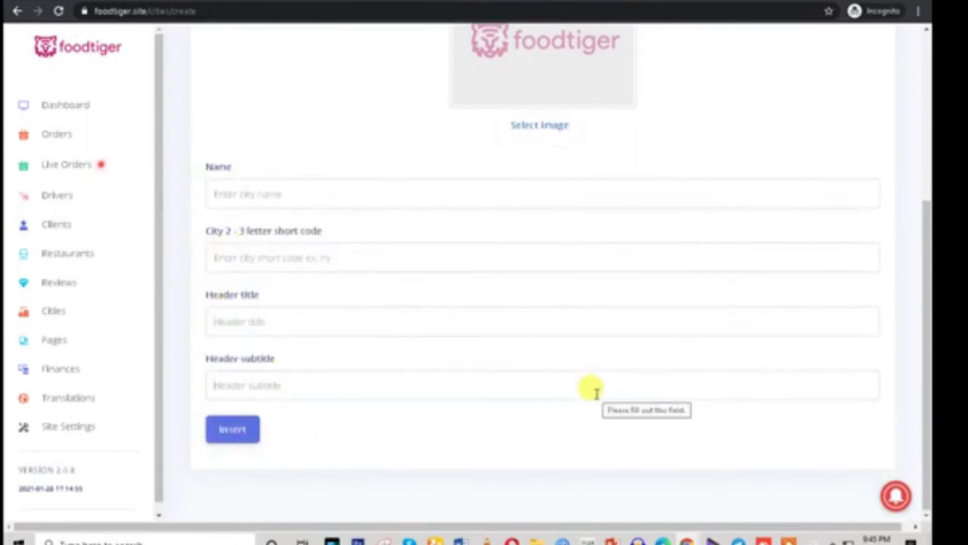
pyautogui.click(40, 342)
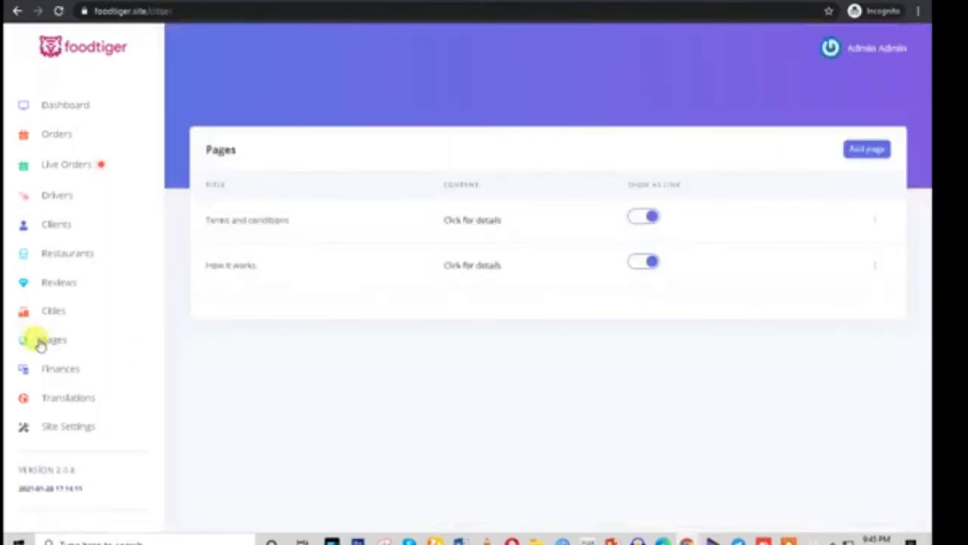
# Look over the Terms and conditions and How it works pages, then open the Add page form
pyautogui.tripleClick(201, 257)
pyautogui.click(213, 219)
pyautogui.moveTo(213, 220); pyautogui.dragTo(340, 227)
pyautogui.moveTo(223, 265); pyautogui.dragTo(324, 280)
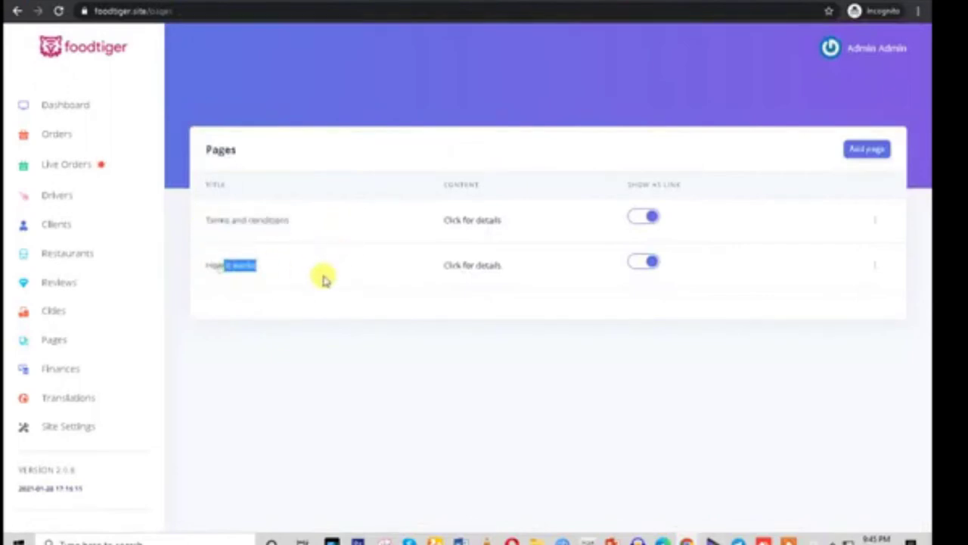
pyautogui.click(866, 150)
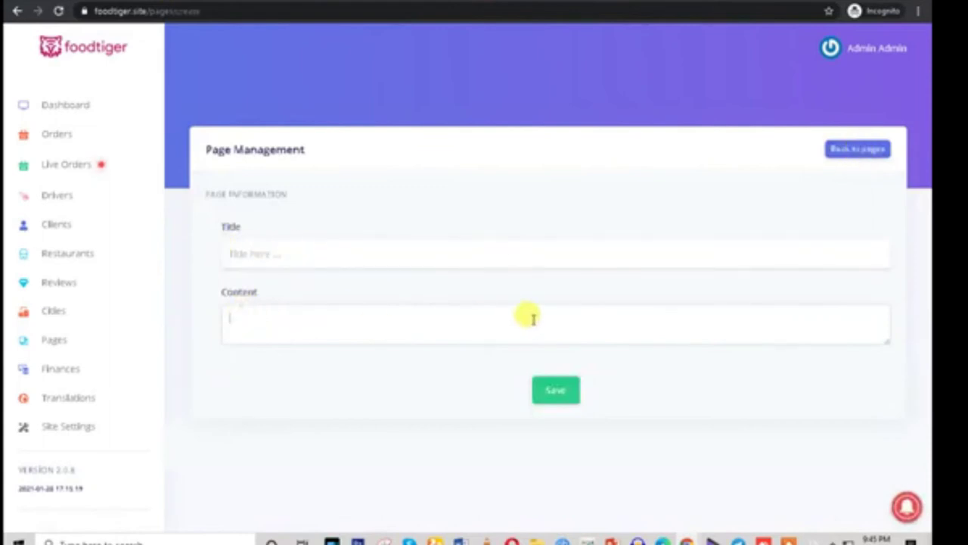
# View the Finances overview showing no orders and €0,00 totals
pyautogui.click(72, 369)
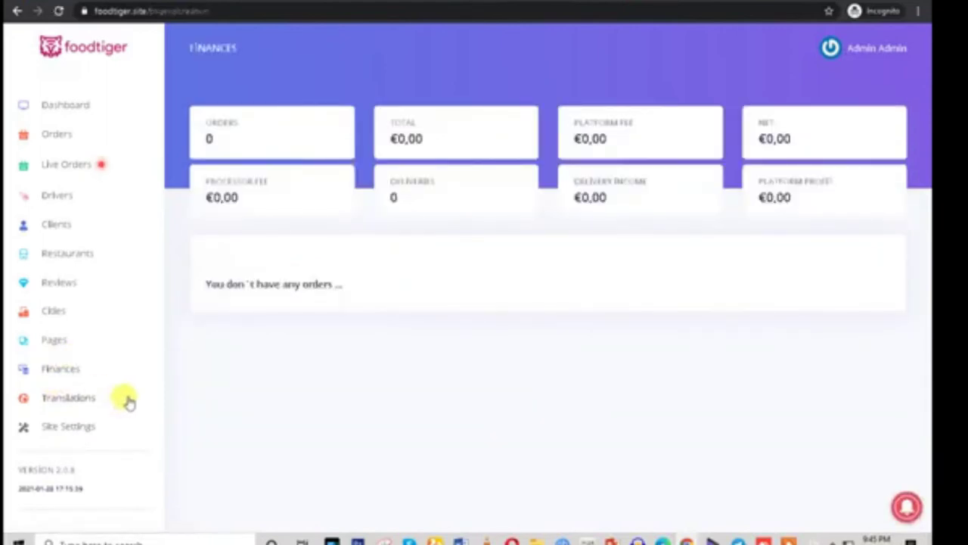
pyautogui.moveTo(201, 119)
pyautogui.mouseDown()
pyautogui.moveTo(816, 154)
pyautogui.moveTo(324, 277)
pyautogui.mouseUp()
pyautogui.click(196, 438)
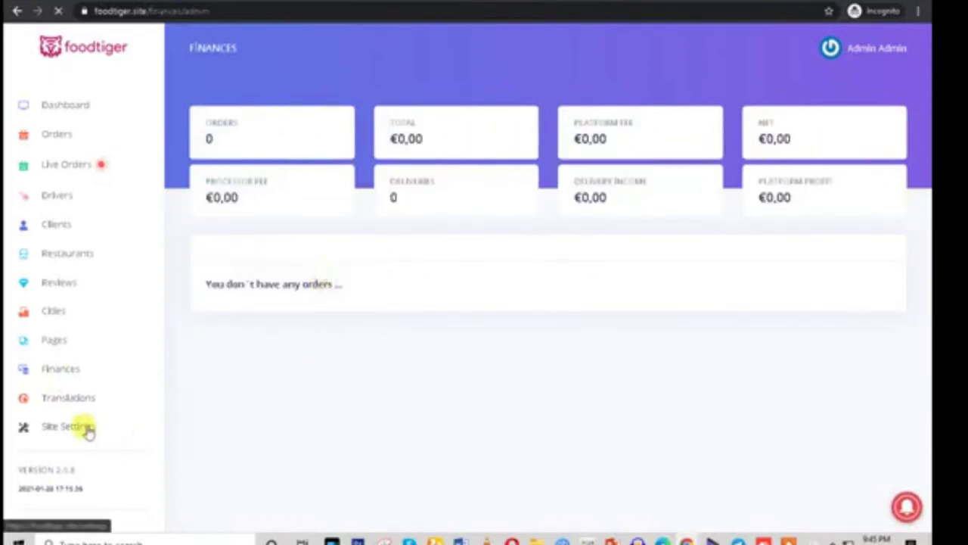
pyautogui.click(68, 401)
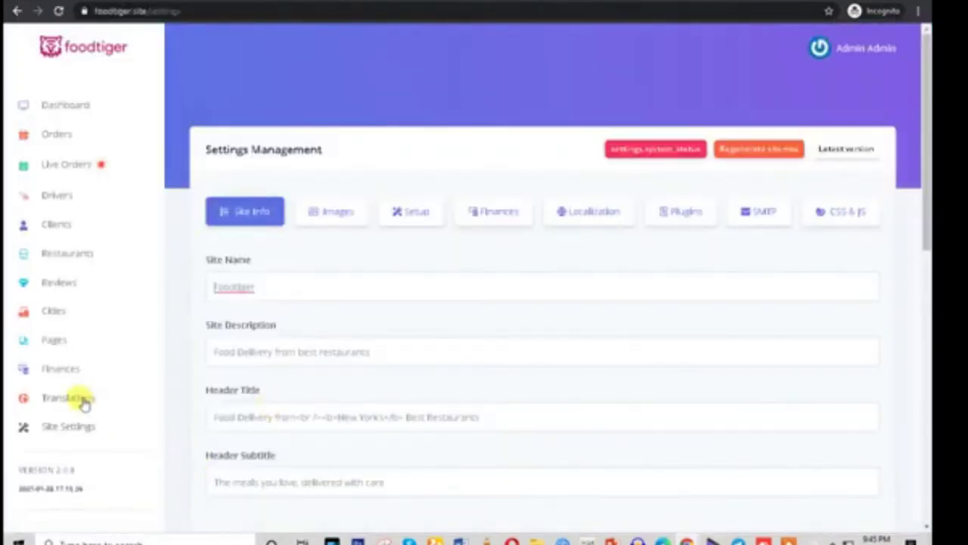
# Open the translations editor and view the Arabic, English, Spanish and PTBR translations
pyautogui.click(81, 399)
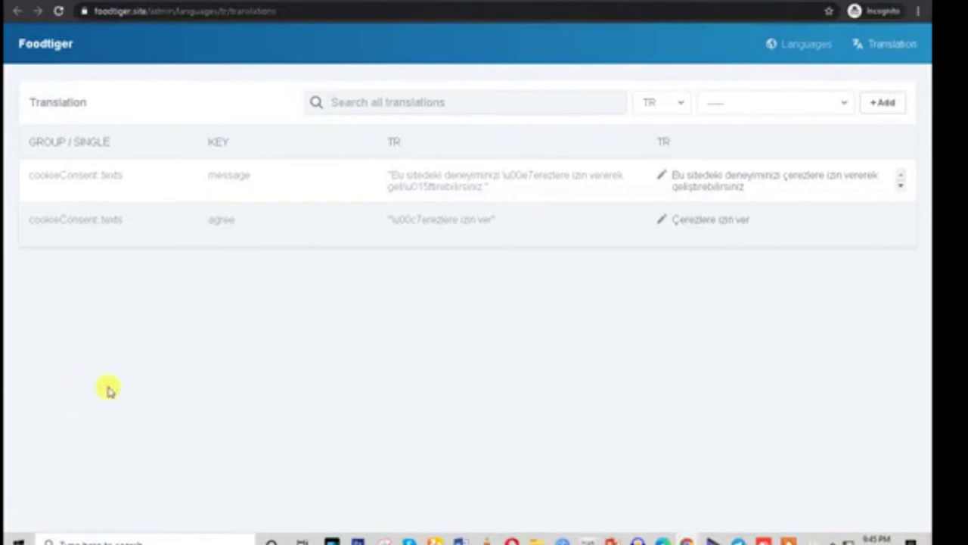
pyautogui.click(659, 102)
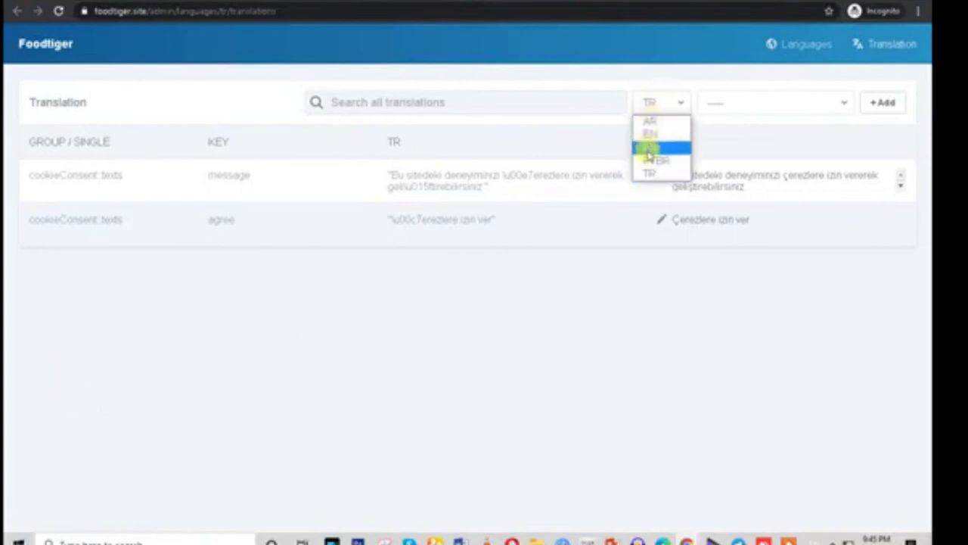
pyautogui.click(649, 121)
pyautogui.click(656, 106)
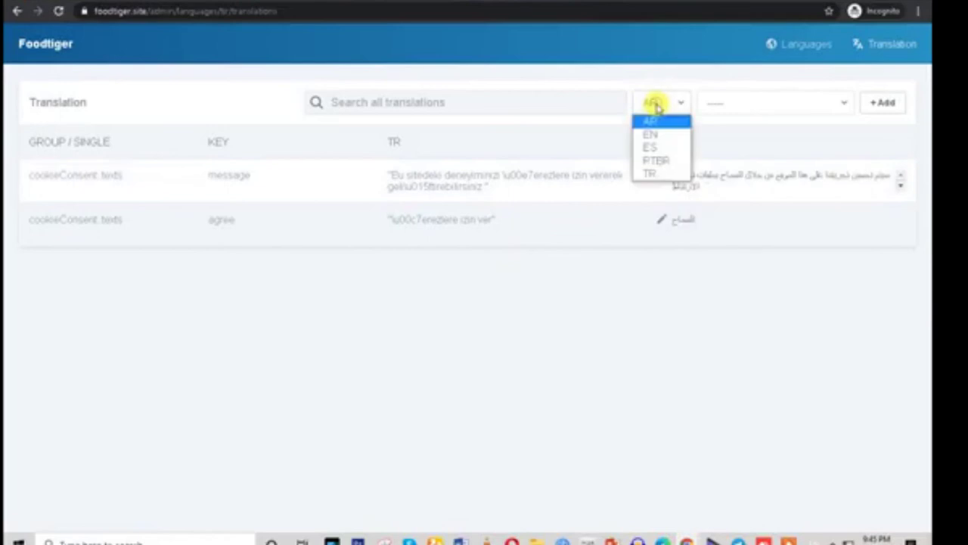
pyautogui.click(651, 134)
pyautogui.click(659, 105)
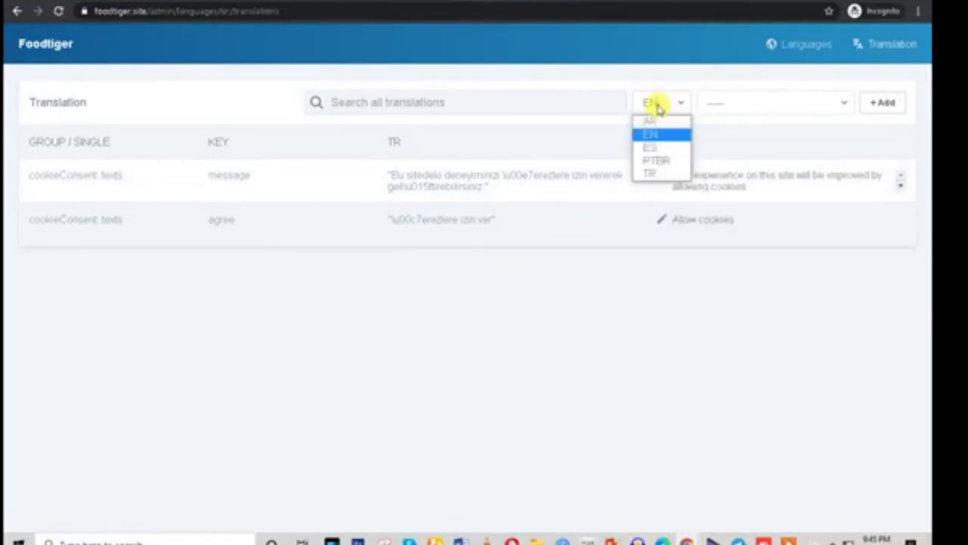
pyautogui.click(658, 146)
pyautogui.click(656, 106)
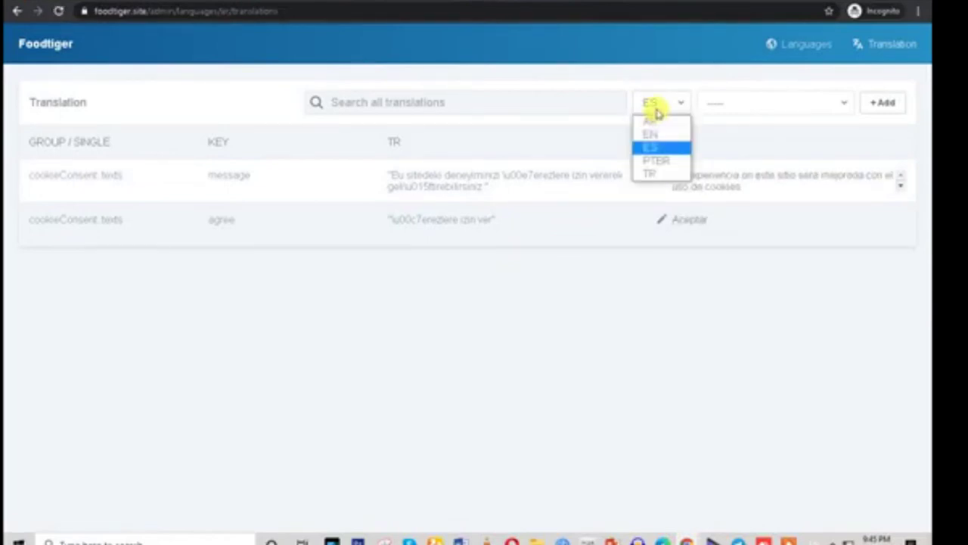
pyautogui.click(667, 161)
# Check the translation group filter, then switch back to the Arabic translations
pyautogui.click(737, 105)
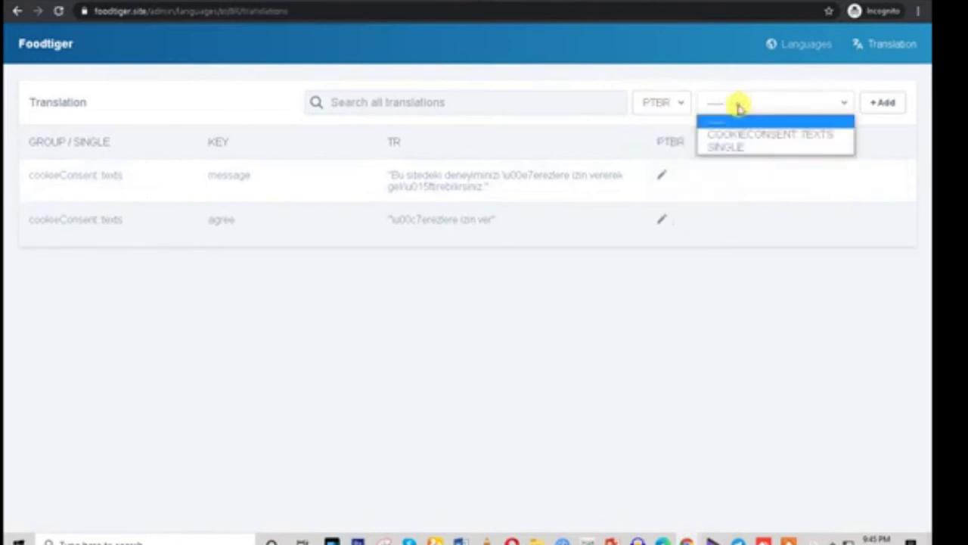
pyautogui.click(373, 106)
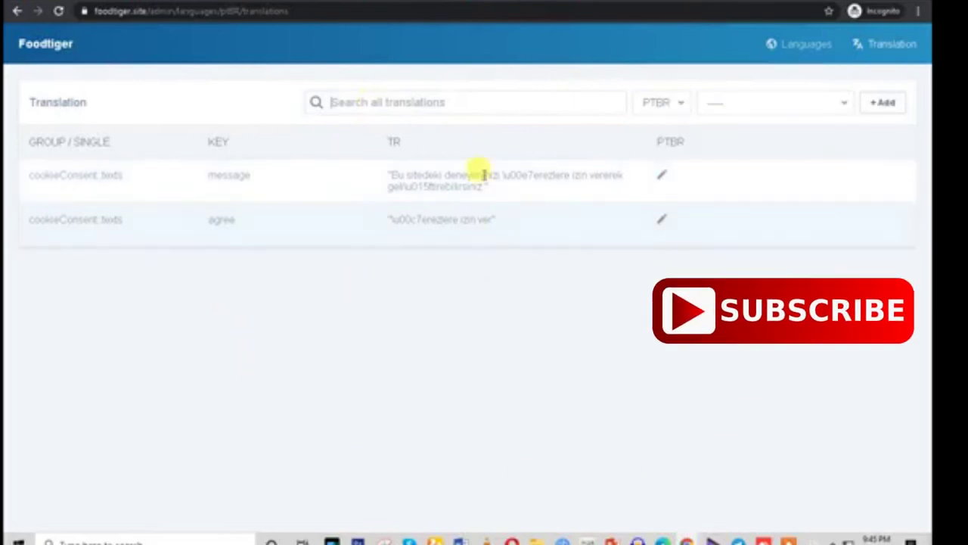
pyautogui.click(660, 102)
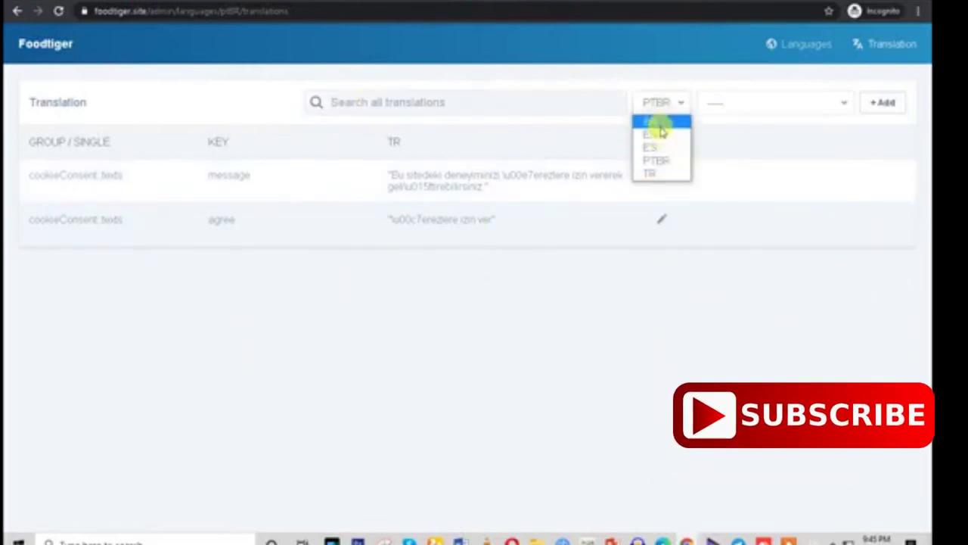
pyautogui.click(655, 122)
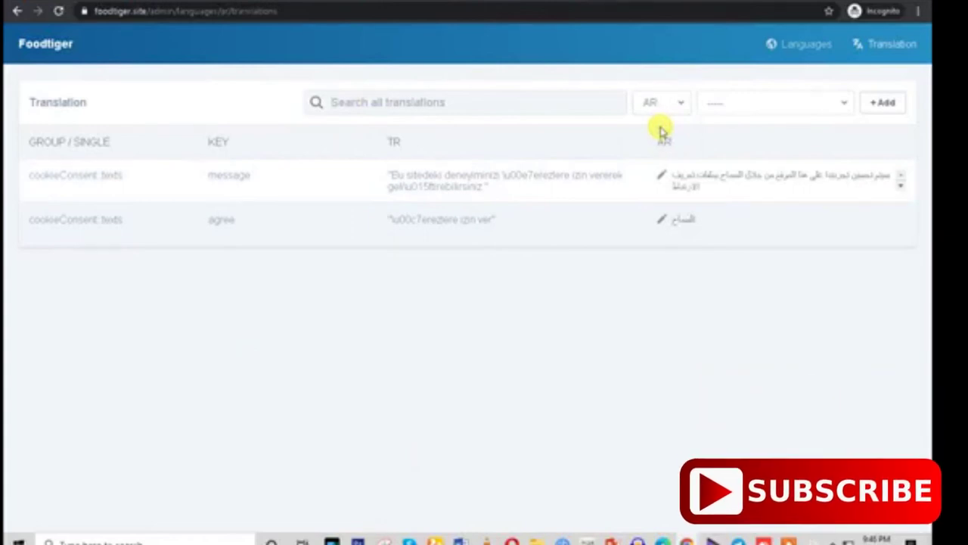
# Submit the Add a translation form with its Group, Key and Value fields blank
pyautogui.click(883, 102)
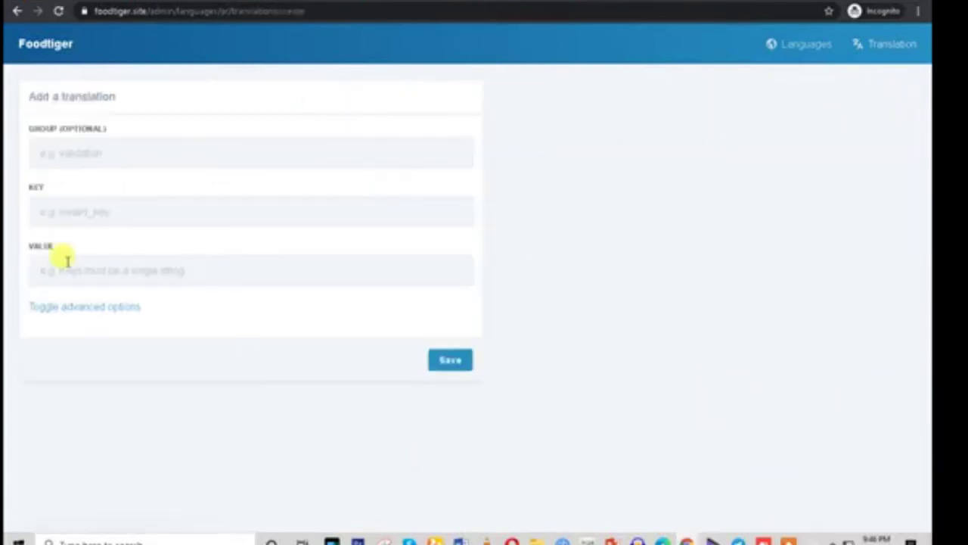
pyautogui.click(69, 160)
pyautogui.click(73, 201)
pyautogui.click(99, 261)
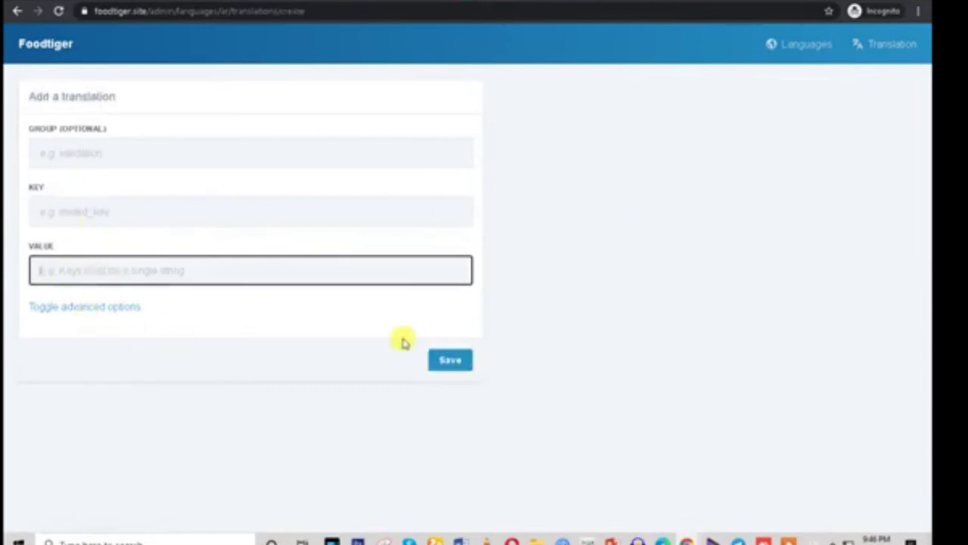
pyautogui.click(458, 366)
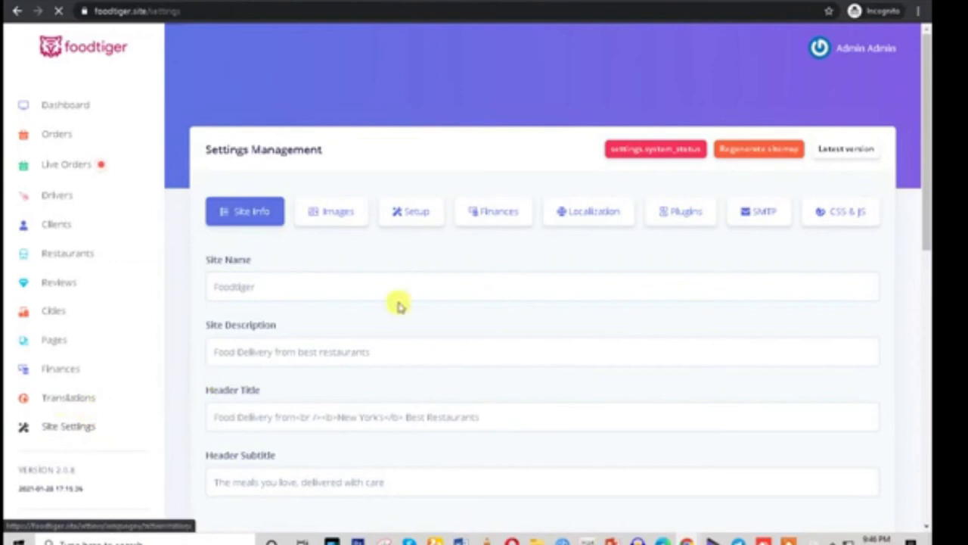
# Trim the admin path from the address to open the public FoodTiger homepage
pyautogui.scroll(-5, 612, 317)
pyautogui.scroll(-3, 611, 316)
pyautogui.scroll(1, 458, 493)
pyautogui.scroll(4, 368, 266)
pyautogui.scroll(3, 275, 445)
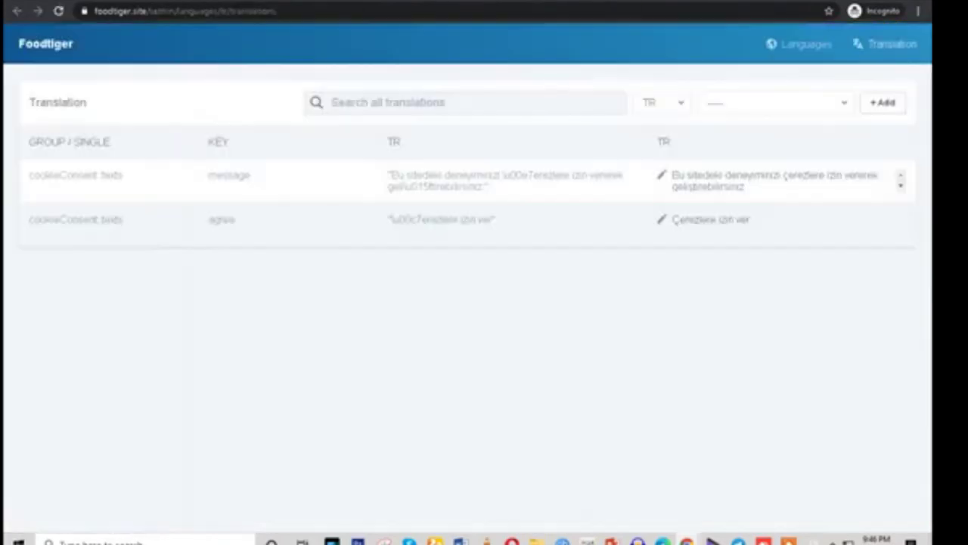
pyautogui.moveTo(147, 11); pyautogui.dragTo(402, 22)
pyautogui.press('BackSpace')
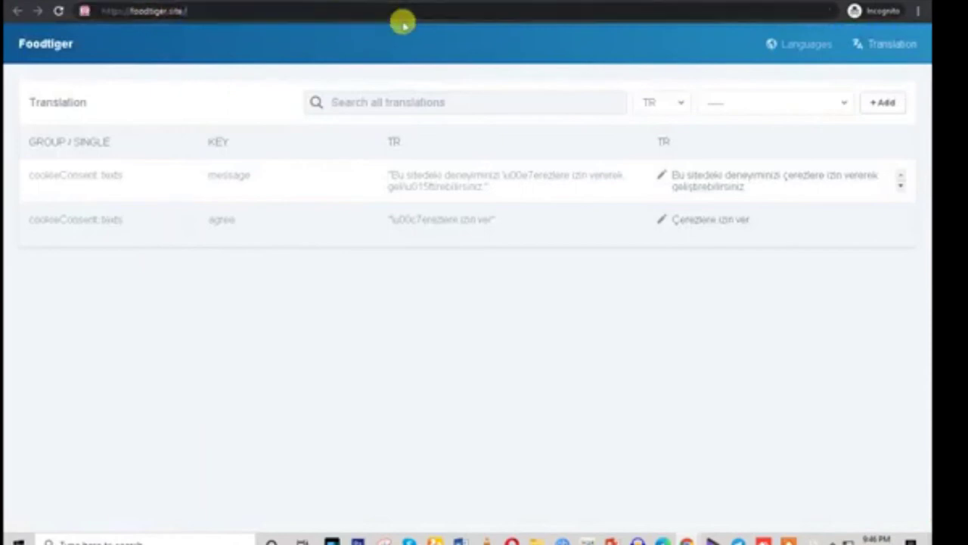
pyautogui.press('Return')
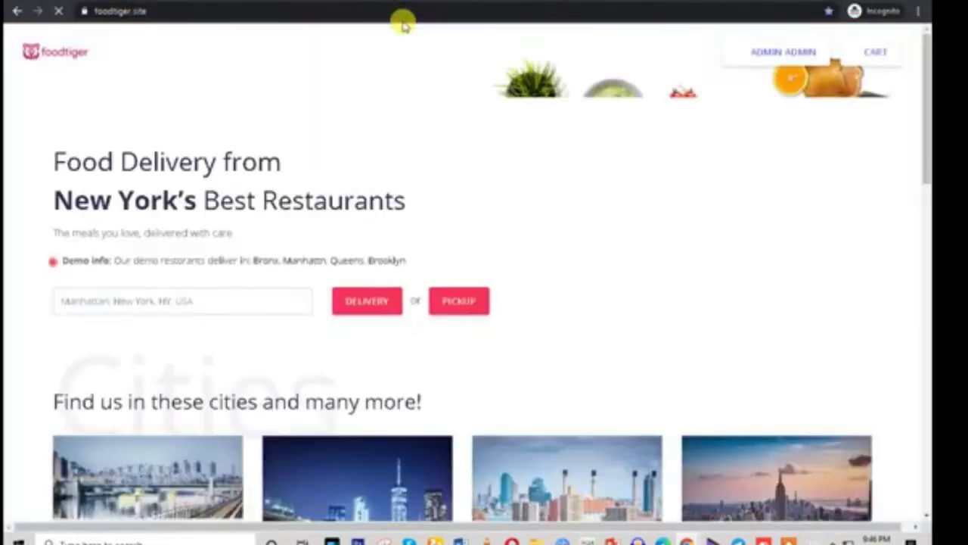
pyautogui.moveTo(23, 160); pyautogui.dragTo(379, 264)
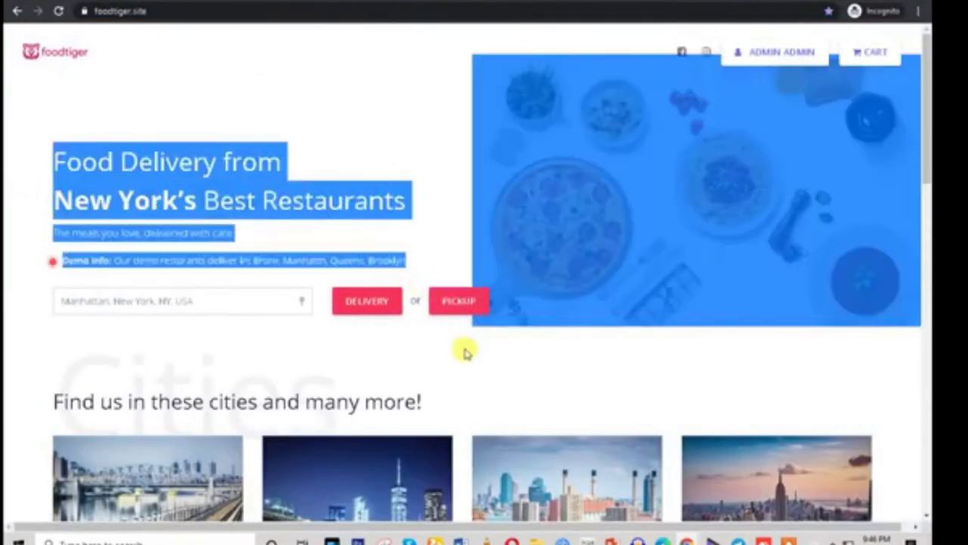
pyautogui.click(463, 350)
# Review the Facebook and Play Store link fields in Site Info
pyautogui.scroll(-8, 466, 355)
pyautogui.scroll(-3, 468, 359)
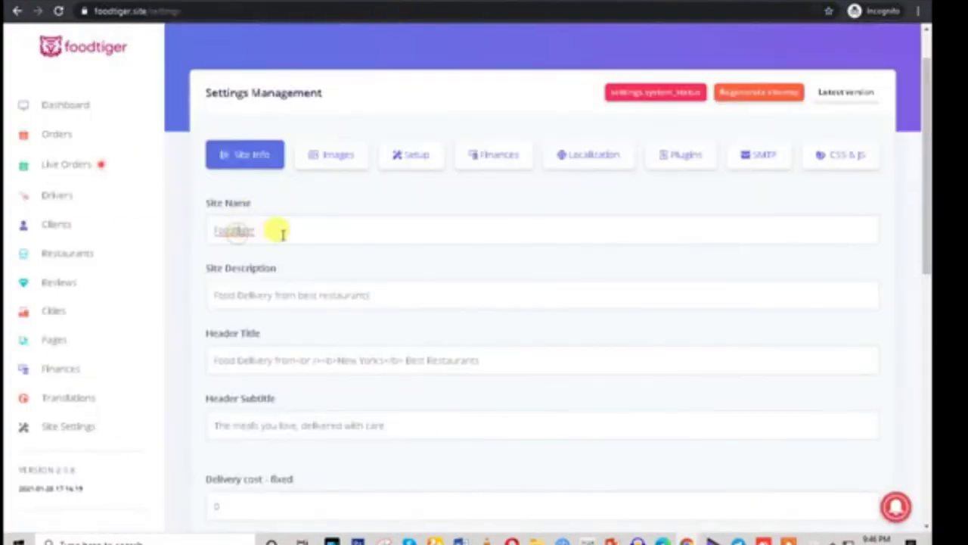
pyautogui.scroll(-3, 281, 234)
pyautogui.scroll(1, 282, 234)
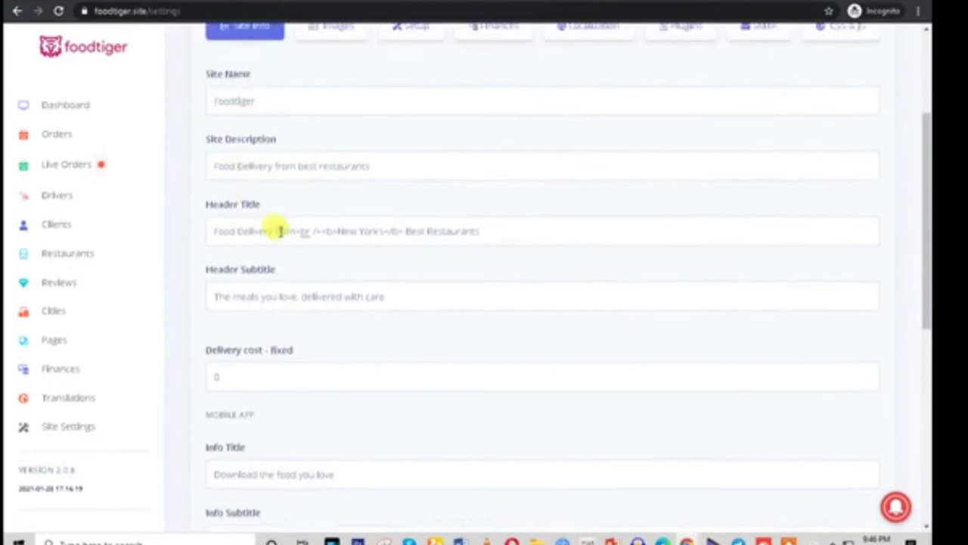
pyautogui.scroll(-4, 372, 307)
pyautogui.scroll(-2, 281, 471)
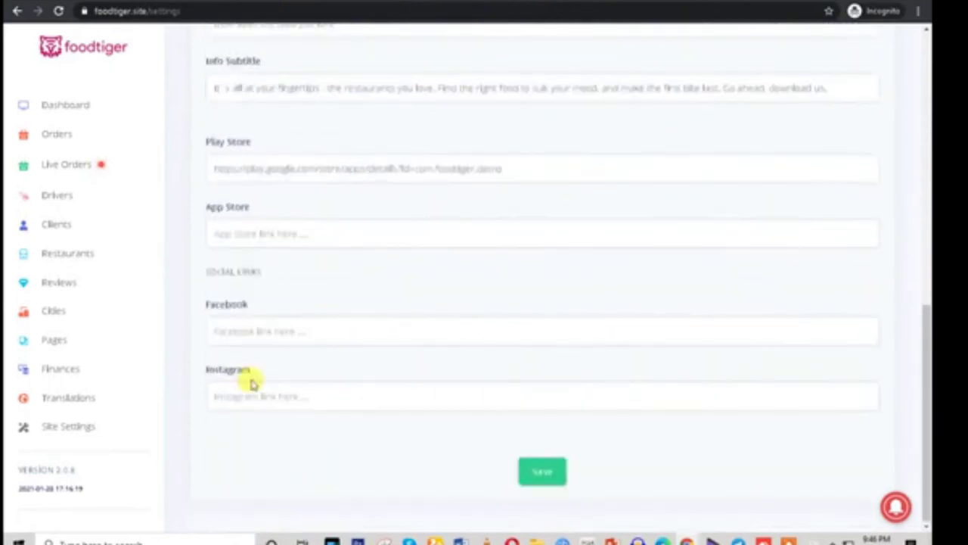
pyautogui.click(248, 334)
pyautogui.scroll(2, 264, 285)
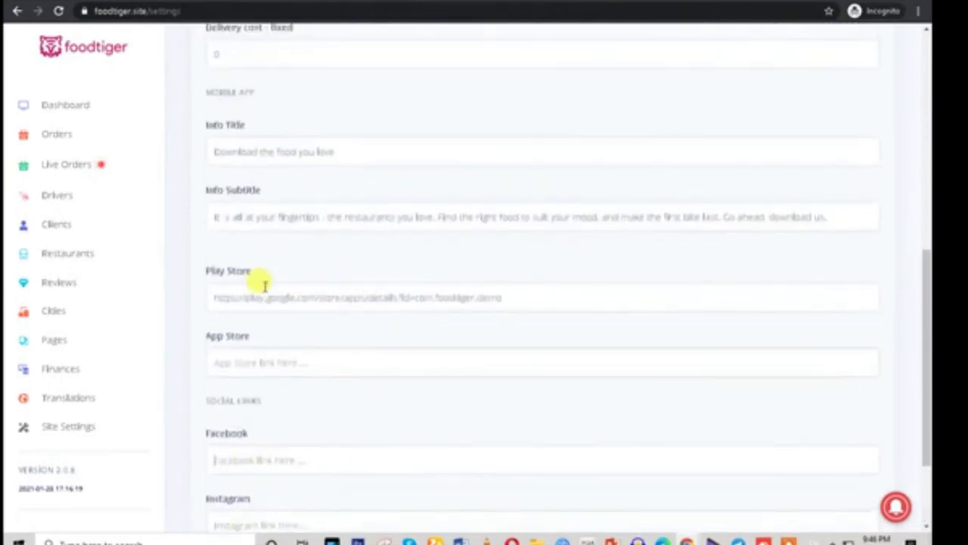
pyautogui.moveTo(190, 274); pyautogui.dragTo(252, 271)
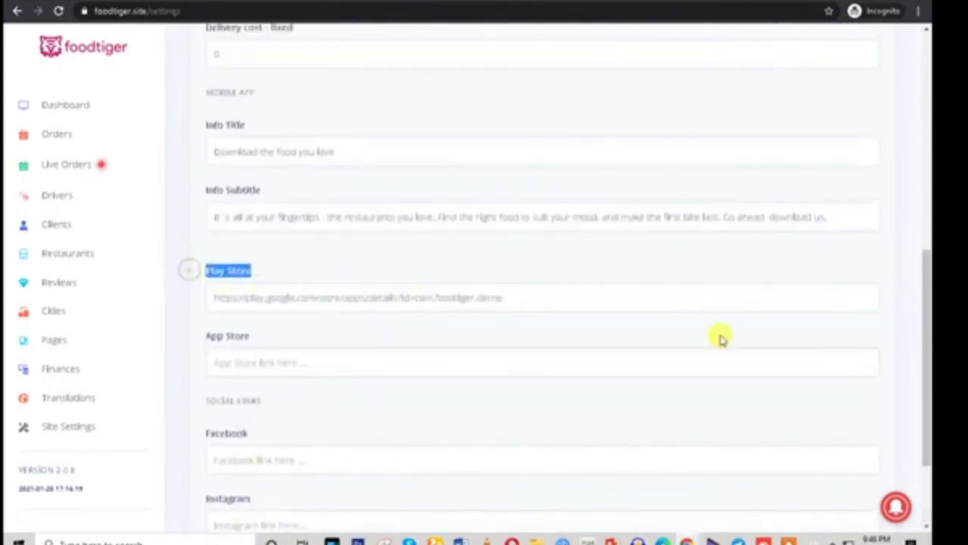
pyautogui.tripleClick(427, 297)
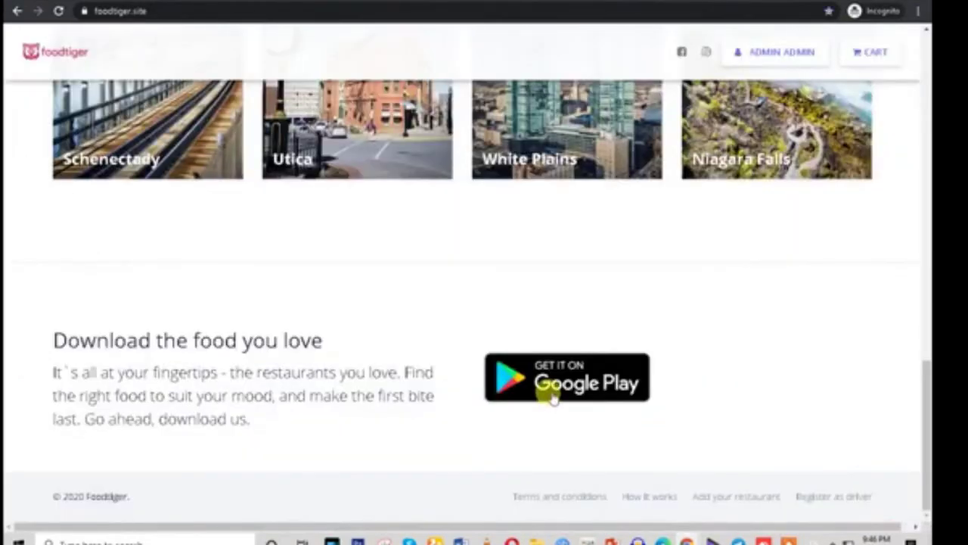
# Confirm the homepage Google Play badge opens the FoodTiger - Demo listing, then reselect the Play Store link
pyautogui.click(555, 400)
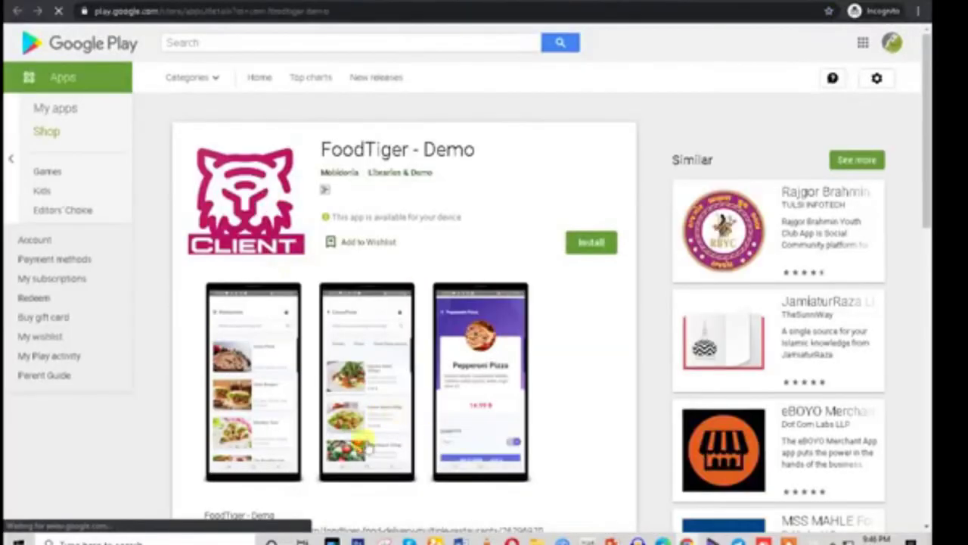
pyautogui.hotkey('alt', 'Left')
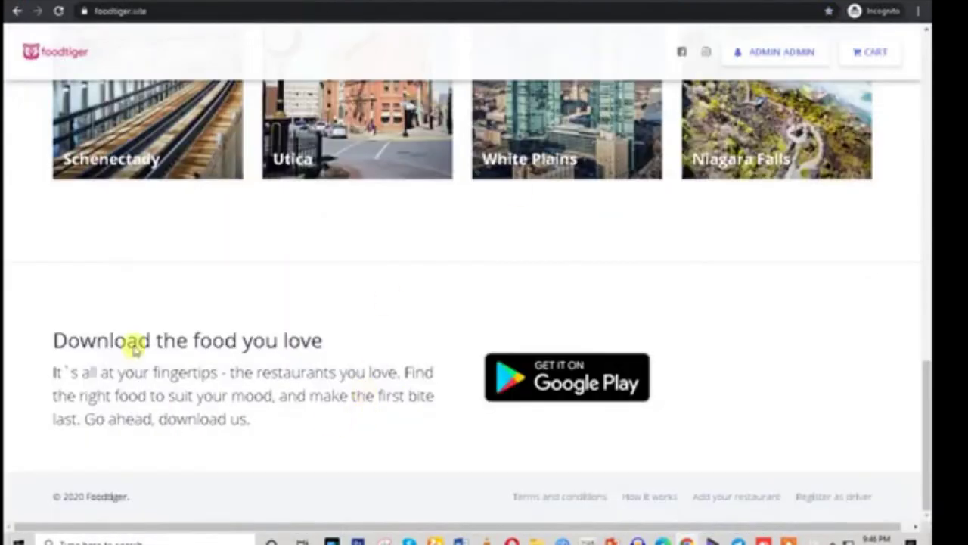
pyautogui.hotkey('alt', 'Tab')
pyautogui.click(259, 361)
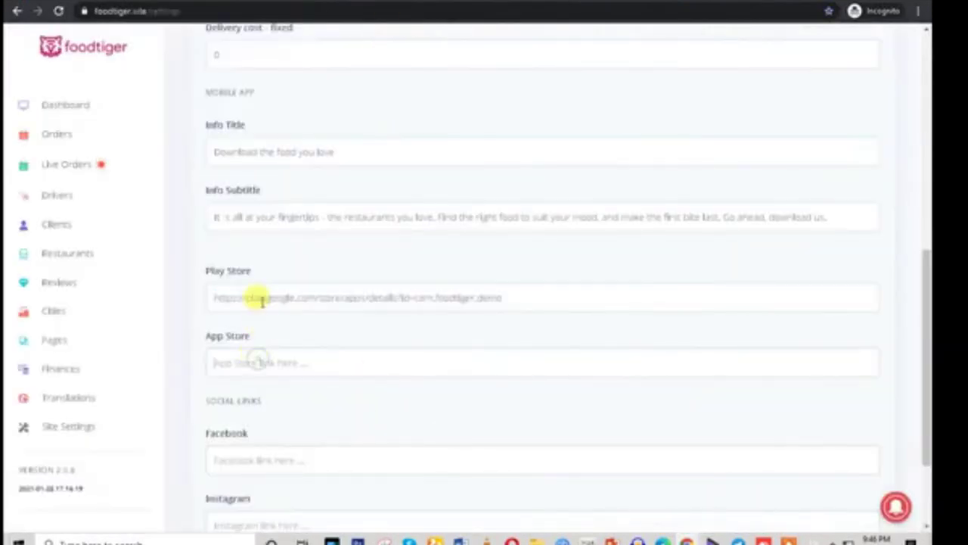
pyautogui.tripleClick(266, 295)
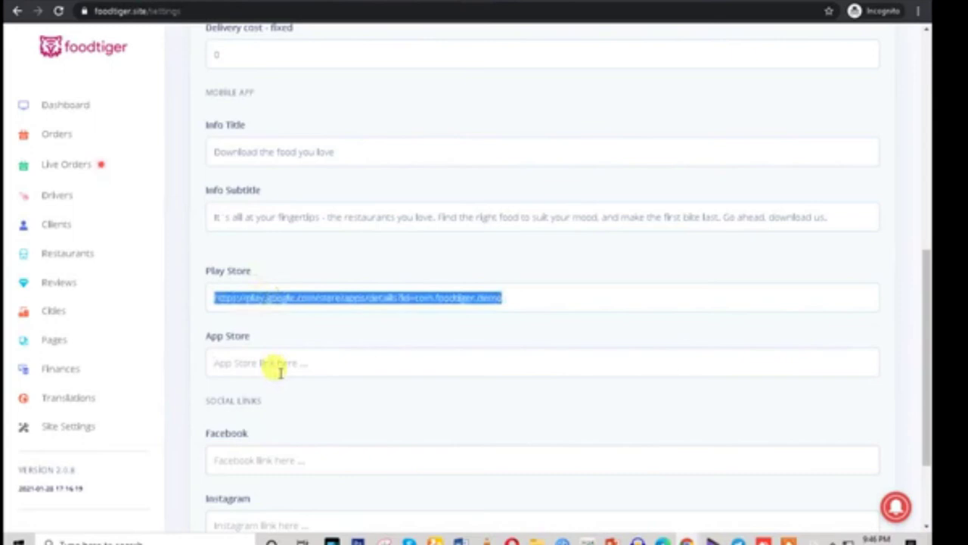
# Show the Images settings with site logo, search cover, restaurant default image, details cover and favicon
pyautogui.scroll(2, 280, 371)
pyautogui.scroll(1, 280, 371)
pyautogui.scroll(3, 282, 376)
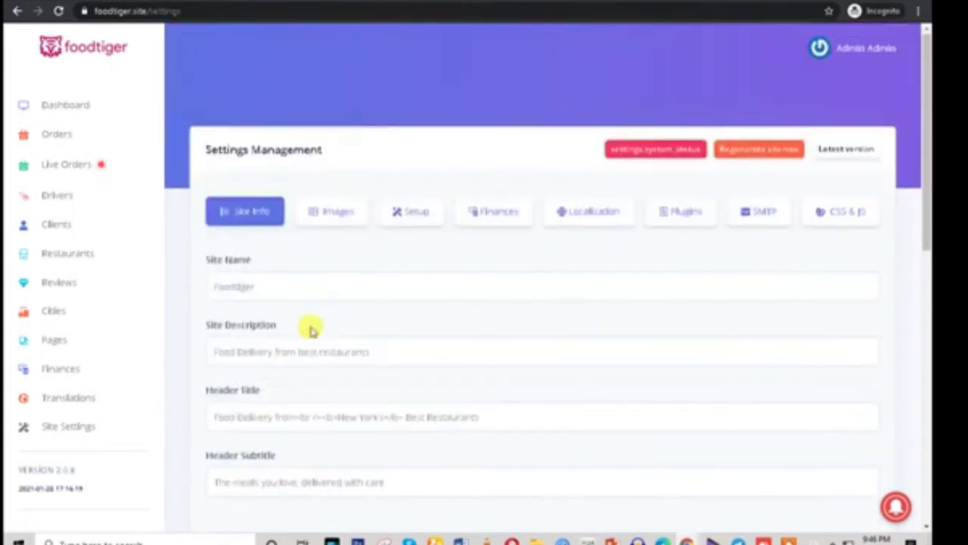
pyautogui.click(348, 213)
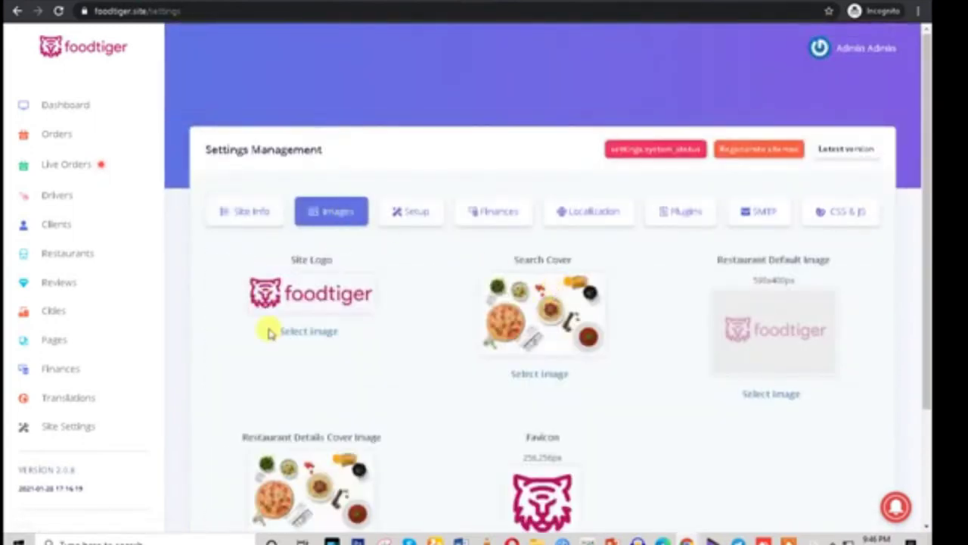
pyautogui.scroll(-2, 329, 471)
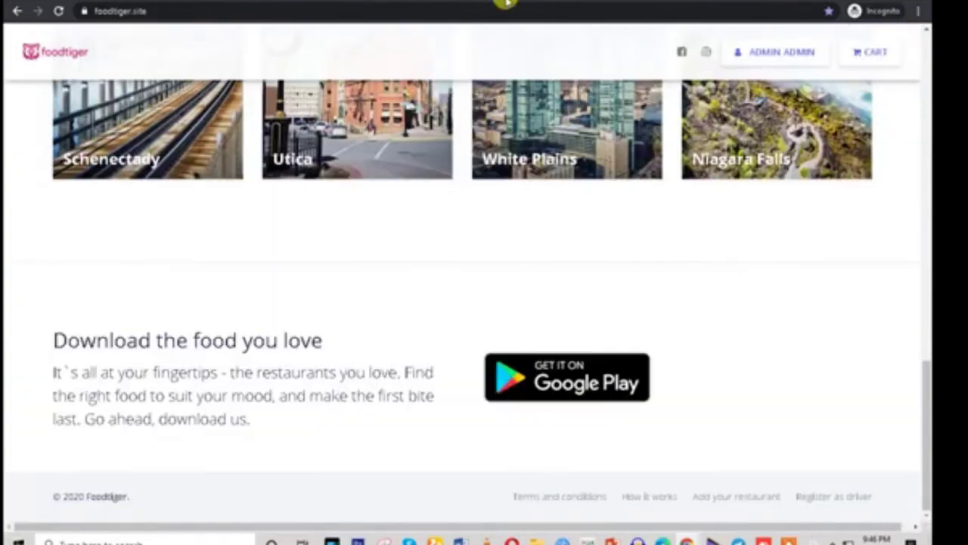
pyautogui.scroll(3, 452, 303)
pyautogui.scroll(7, 449, 326)
pyautogui.scroll(6, 451, 336)
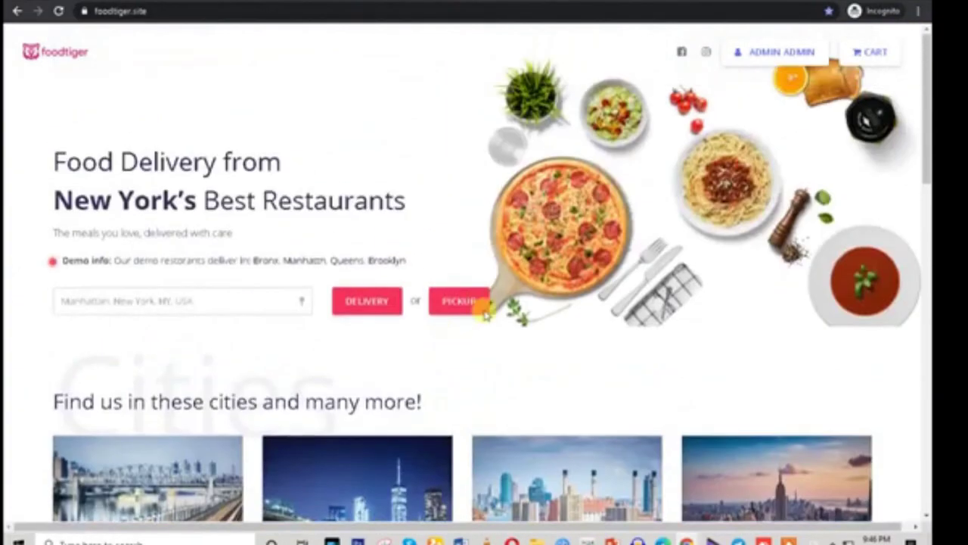
pyautogui.moveTo(436, 151); pyautogui.dragTo(424, 264)
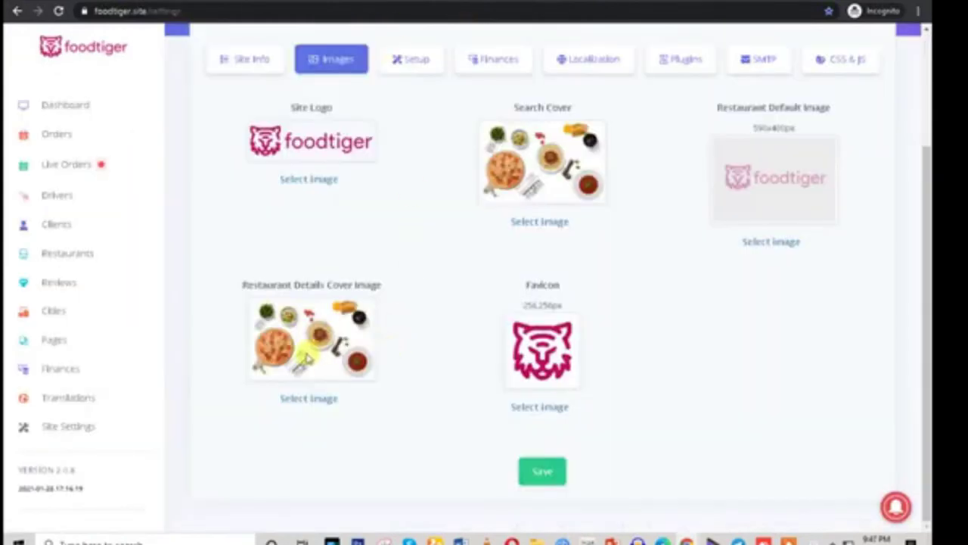
pyautogui.click(411, 60)
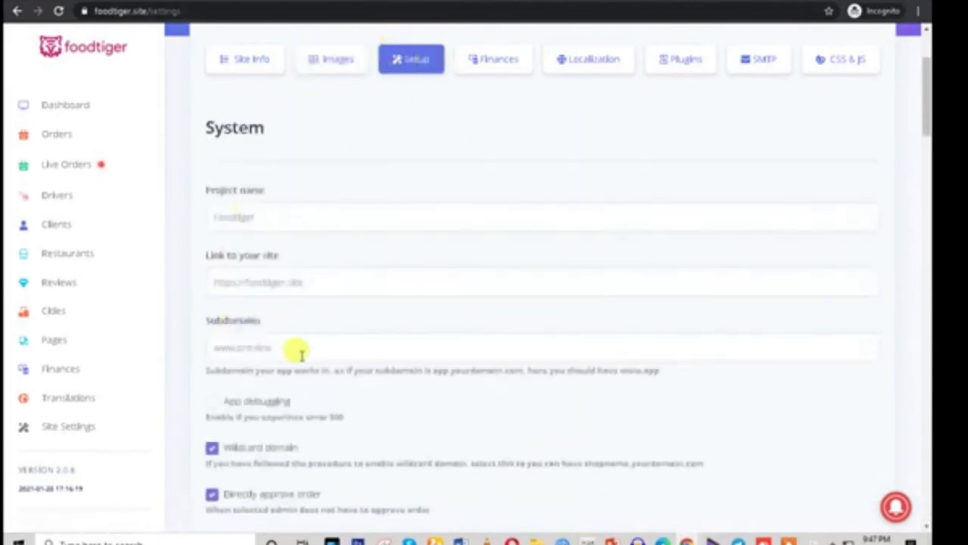
pyautogui.scroll(-5, 293, 382)
pyautogui.scroll(-5, 293, 403)
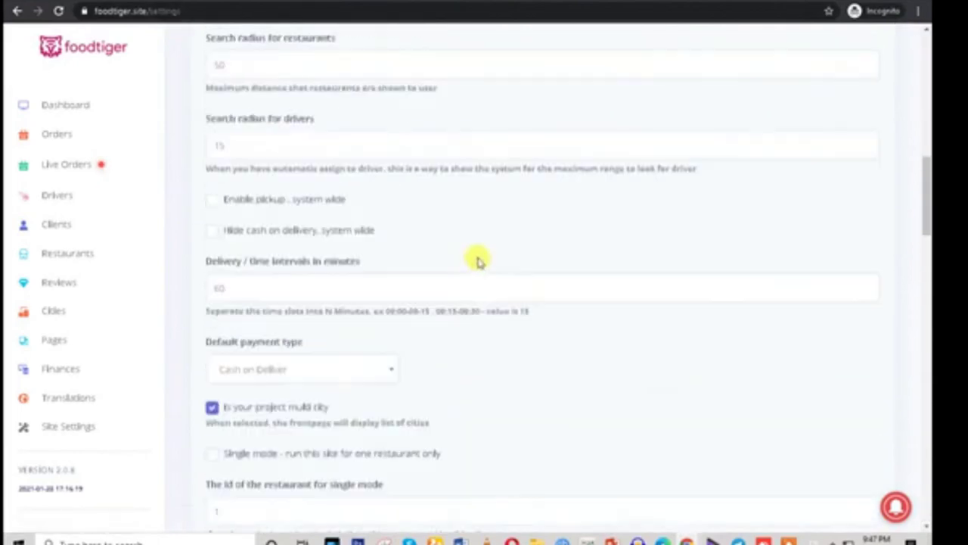
pyautogui.scroll(6, 478, 260)
pyautogui.scroll(5, 507, 195)
pyautogui.scroll(1, 505, 198)
pyautogui.click(490, 215)
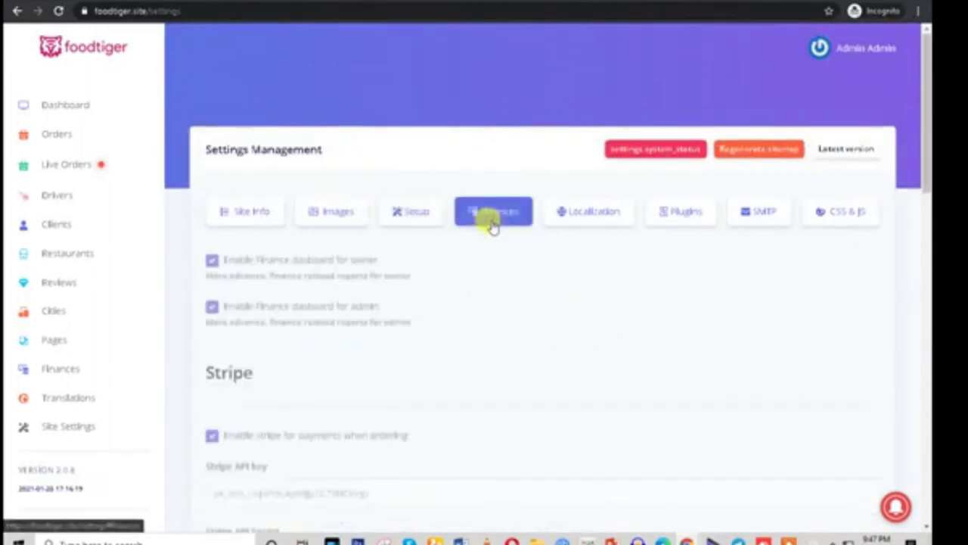
pyautogui.scroll(-5, 509, 287)
pyautogui.scroll(-4, 506, 306)
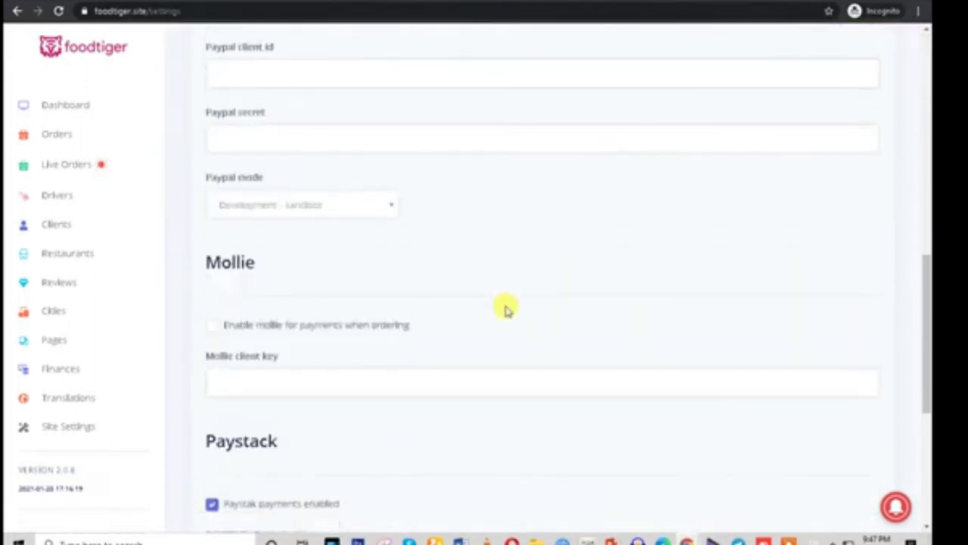
pyautogui.scroll(4, 507, 309)
pyautogui.scroll(1, 507, 308)
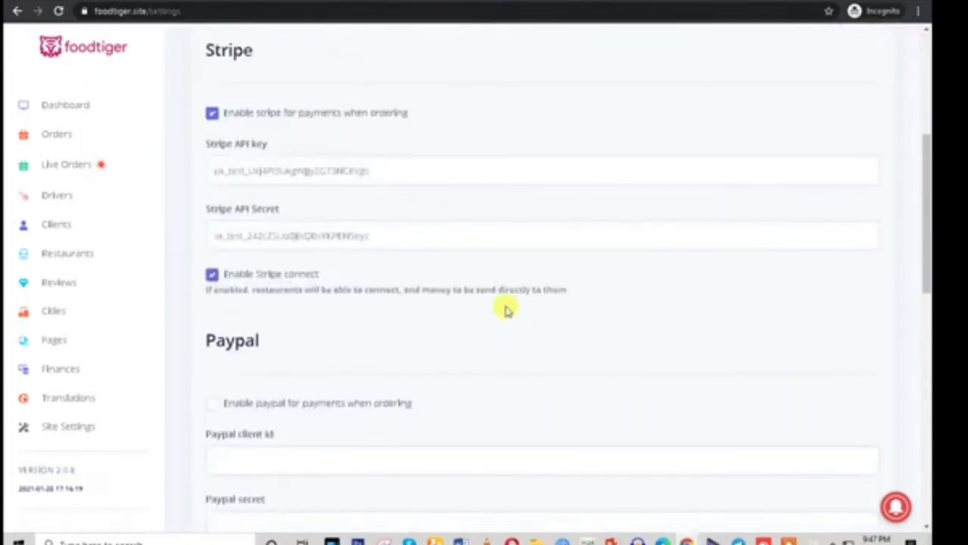
pyautogui.scroll(1, 507, 308)
pyautogui.scroll(3, 507, 309)
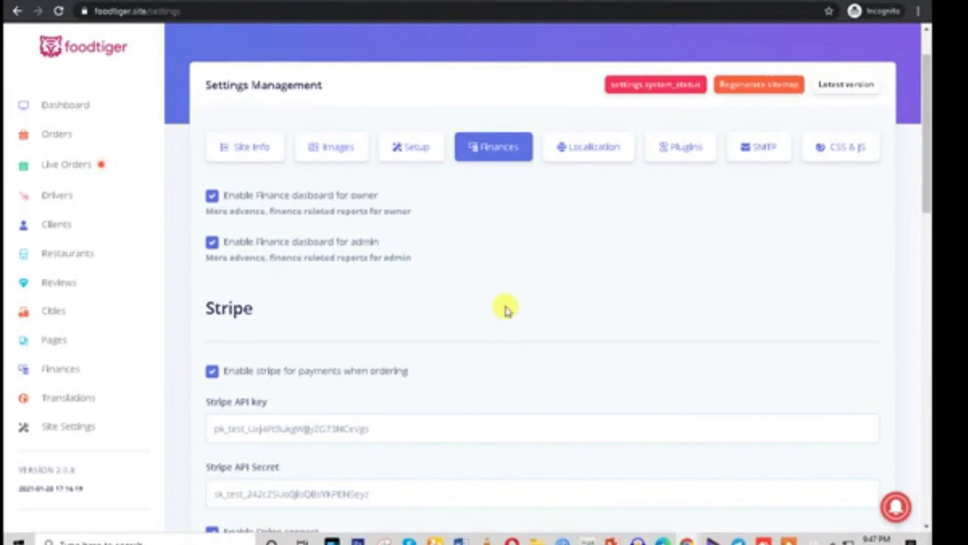
pyautogui.doubleClick(229, 306)
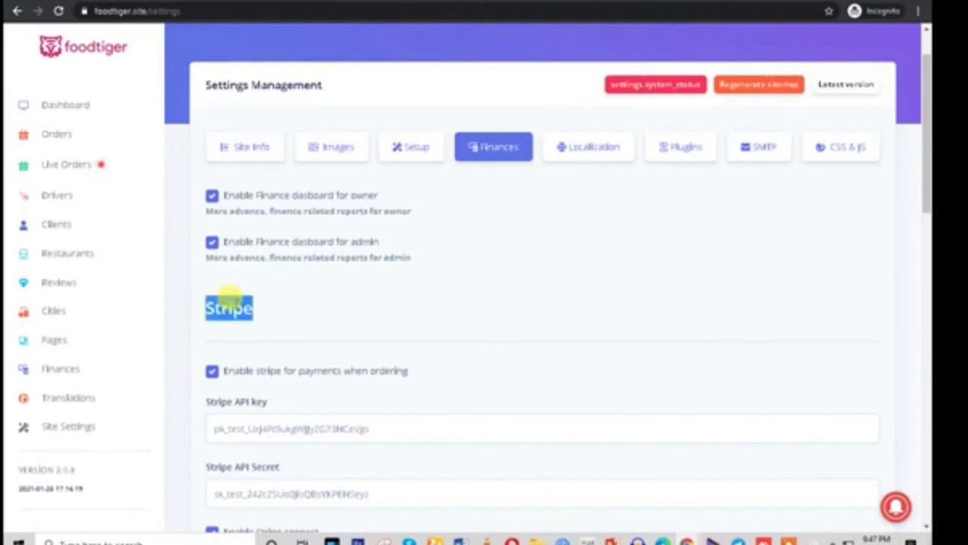
pyautogui.scroll(-2, 231, 299)
pyautogui.scroll(-3, 229, 280)
pyautogui.doubleClick(229, 274)
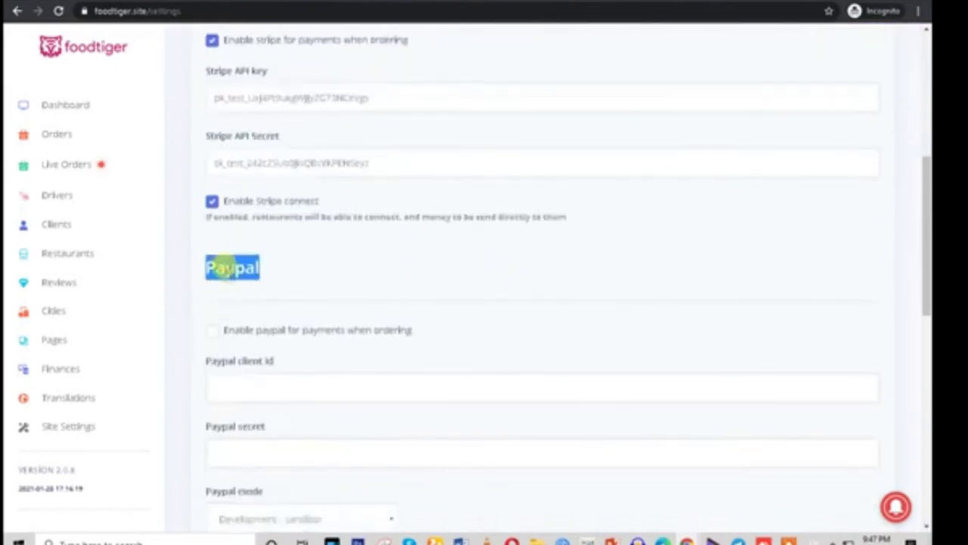
pyautogui.scroll(-3, 224, 268)
pyautogui.scroll(-1, 229, 356)
pyautogui.doubleClick(227, 328)
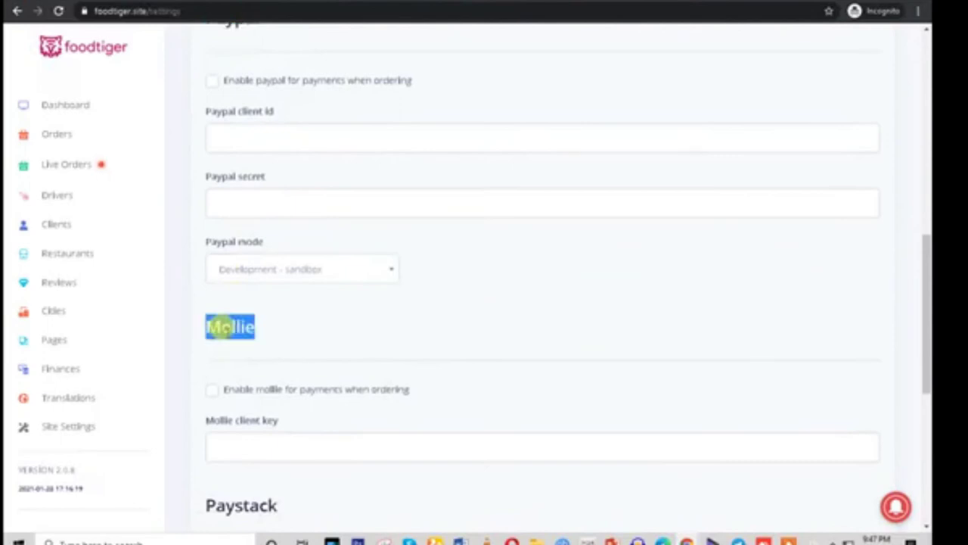
pyautogui.scroll(-1, 376, 335)
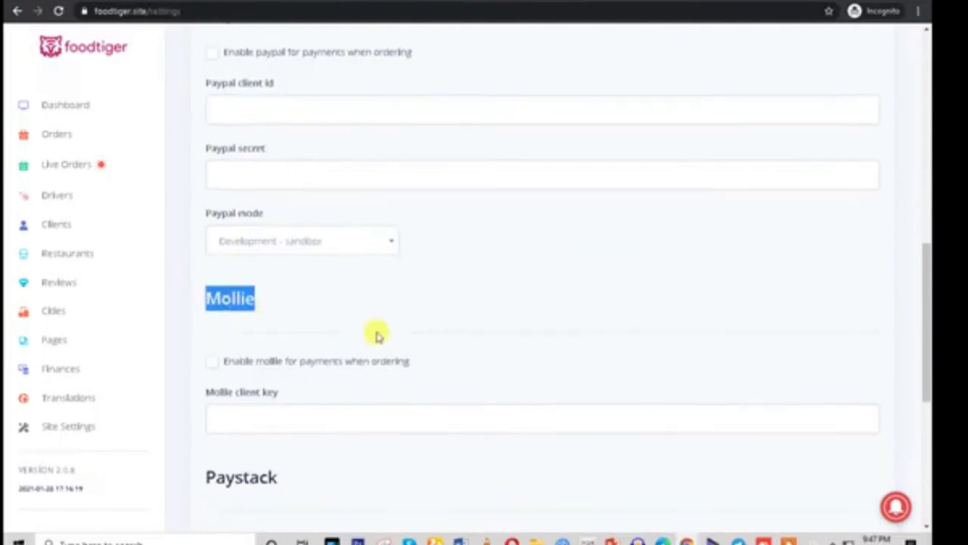
pyautogui.scroll(-2, 275, 287)
pyautogui.doubleClick(240, 248)
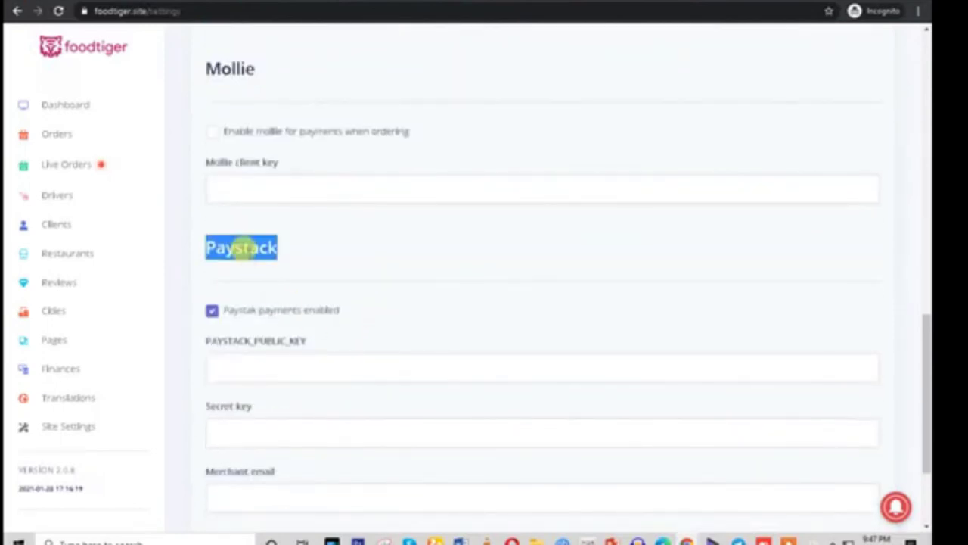
pyautogui.scroll(-2, 251, 259)
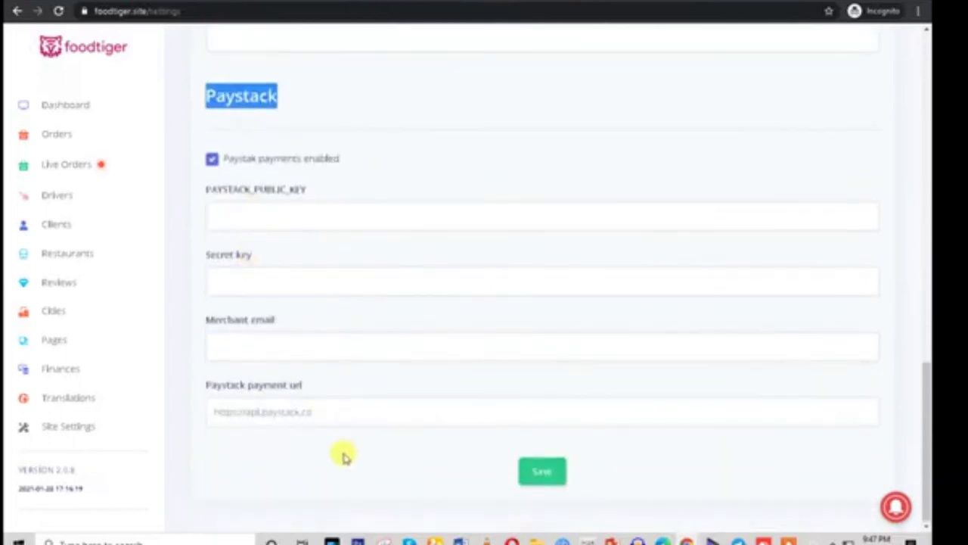
pyautogui.scroll(1, 343, 457)
pyautogui.scroll(-1, 342, 457)
pyautogui.scroll(4, 344, 459)
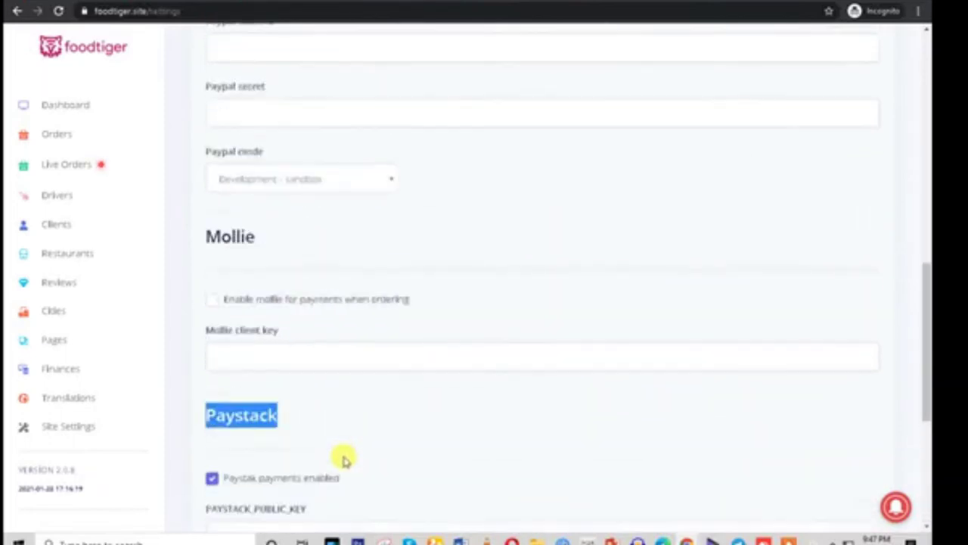
pyautogui.scroll(4, 342, 459)
pyautogui.scroll(1, 342, 459)
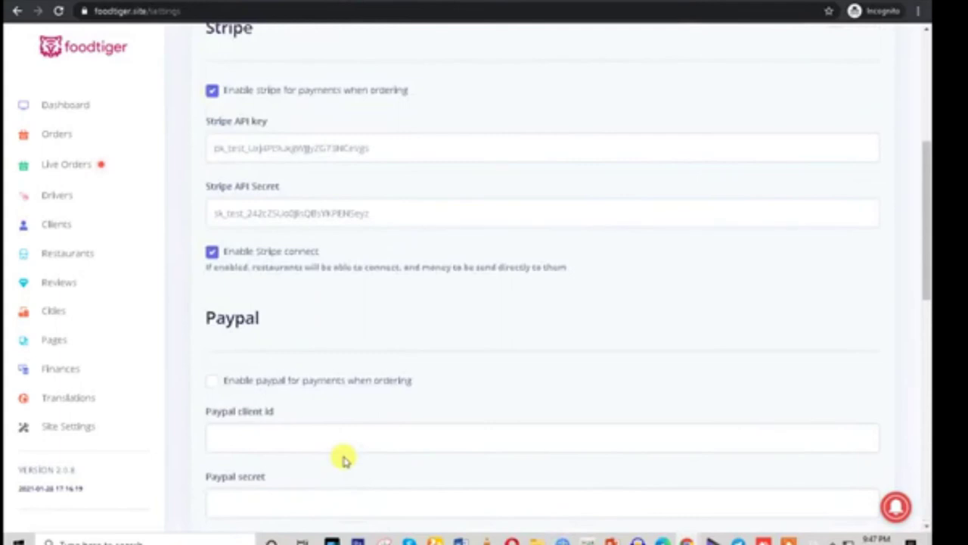
pyautogui.scroll(5, 343, 460)
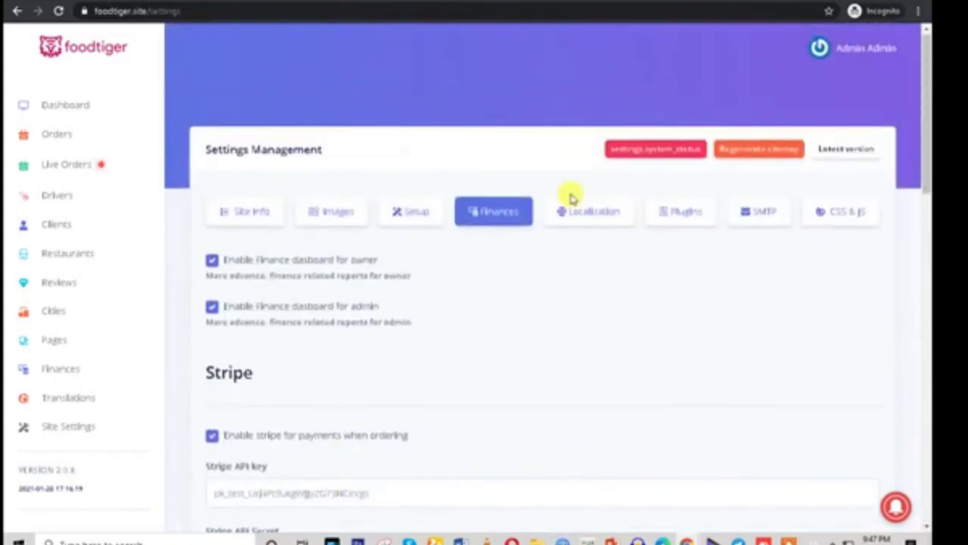
pyautogui.click(568, 206)
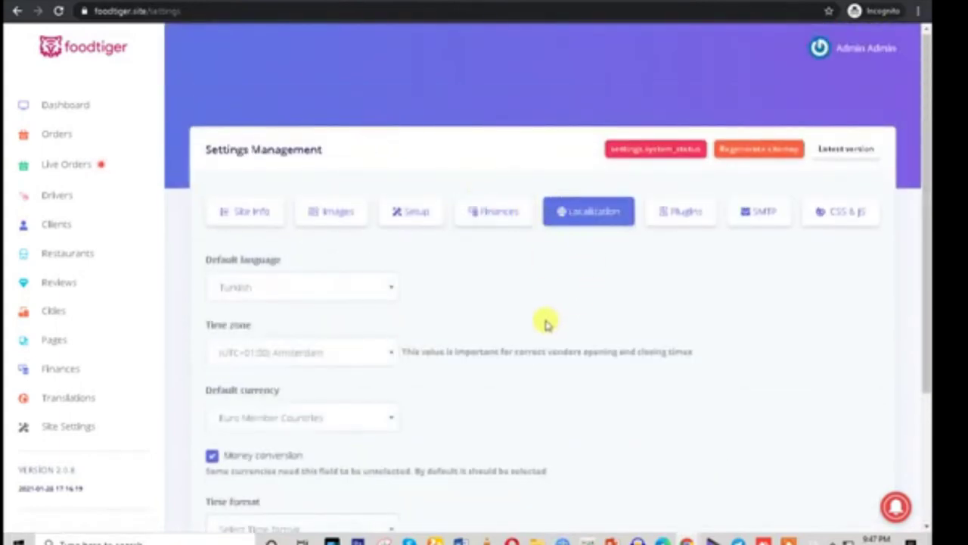
# Check the Localization default language list, keeping Turkish selected
pyautogui.scroll(-1, 546, 324)
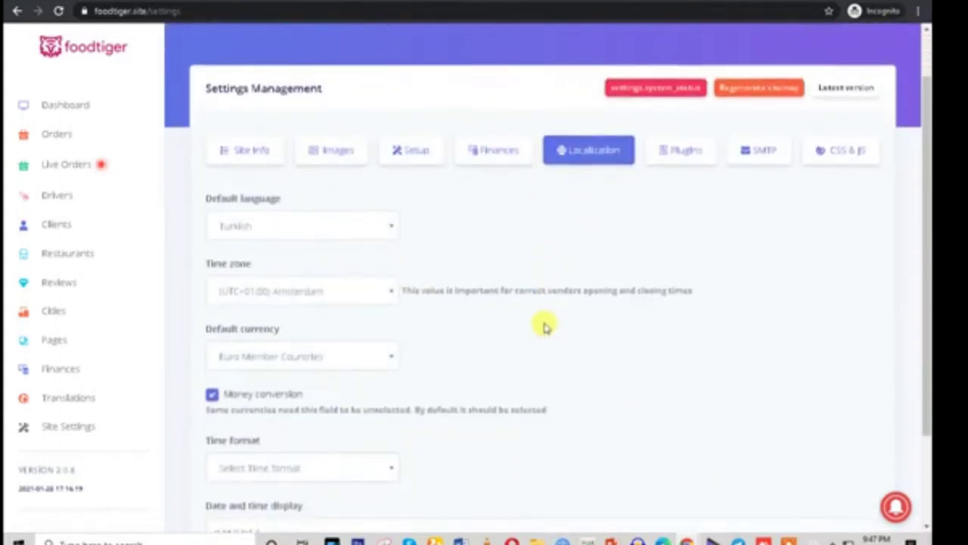
pyautogui.click(318, 223)
pyautogui.scroll(-2, 277, 378)
pyautogui.scroll(5, 274, 378)
pyautogui.scroll(-2, 272, 374)
pyautogui.click(481, 231)
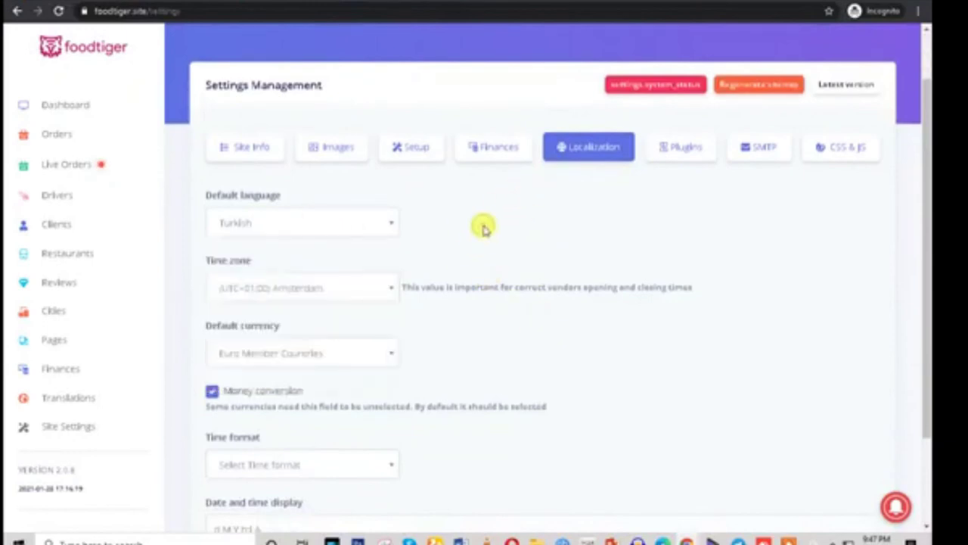
pyautogui.scroll(-2, 459, 363)
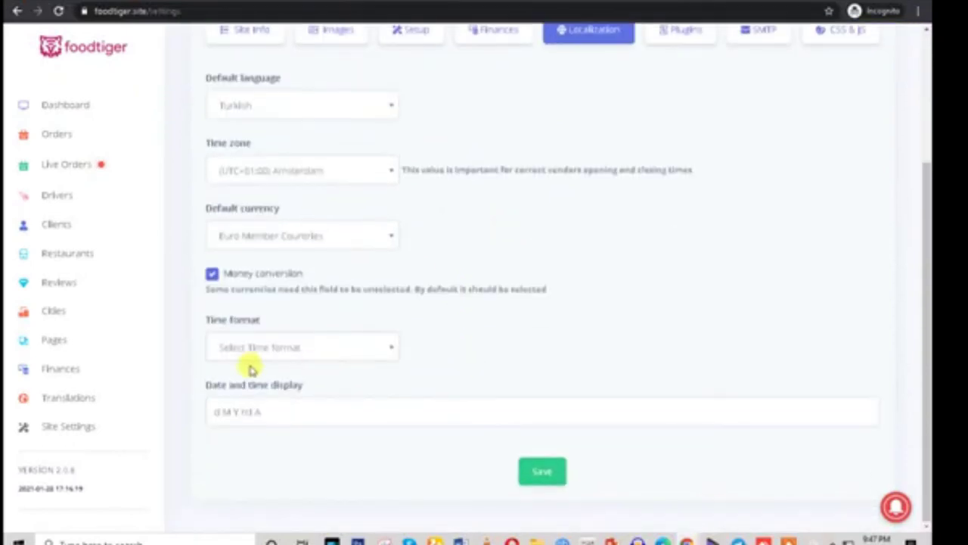
pyautogui.scroll(3, 505, 356)
# Scroll through the Plugins settings form
pyautogui.click(693, 220)
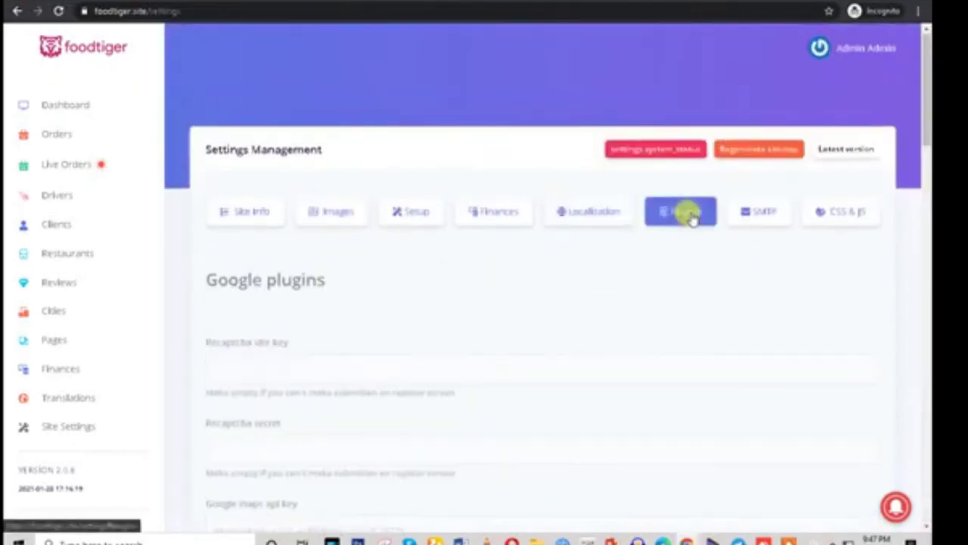
pyautogui.scroll(-2, 692, 283)
pyautogui.scroll(-2, 693, 286)
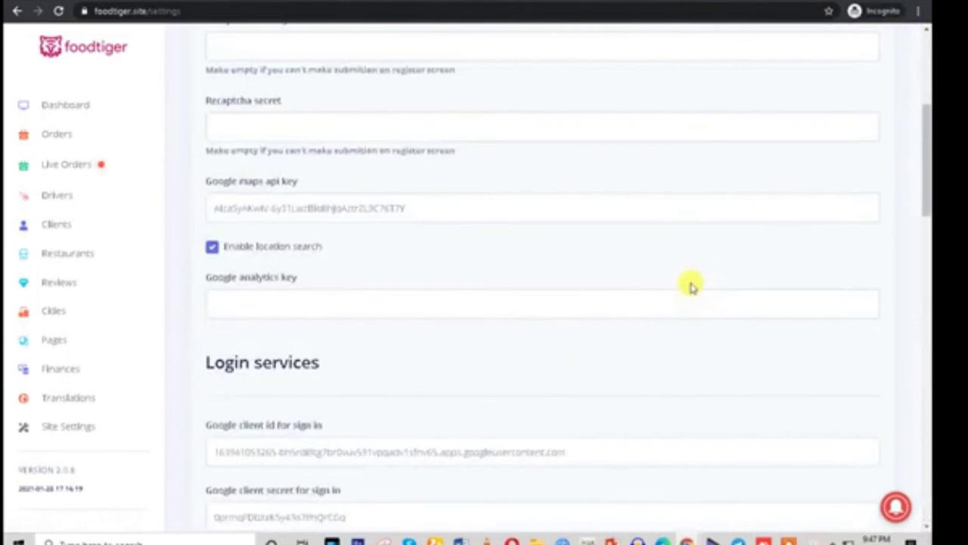
pyautogui.scroll(-5, 692, 286)
pyautogui.scroll(-2, 685, 281)
pyautogui.scroll(-2, 689, 283)
pyautogui.scroll(-5, 690, 284)
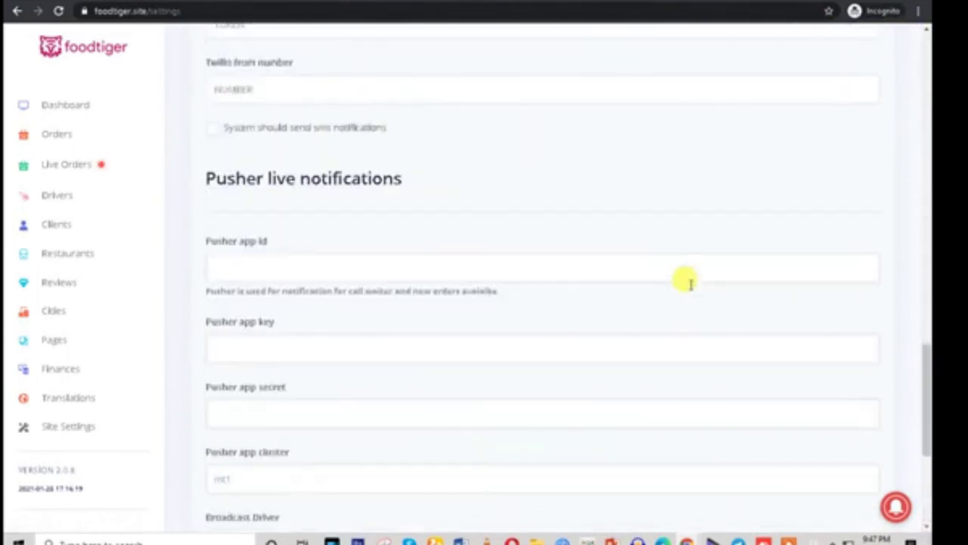
pyautogui.scroll(-4, 689, 284)
pyautogui.scroll(5, 335, 255)
pyautogui.scroll(1, 277, 307)
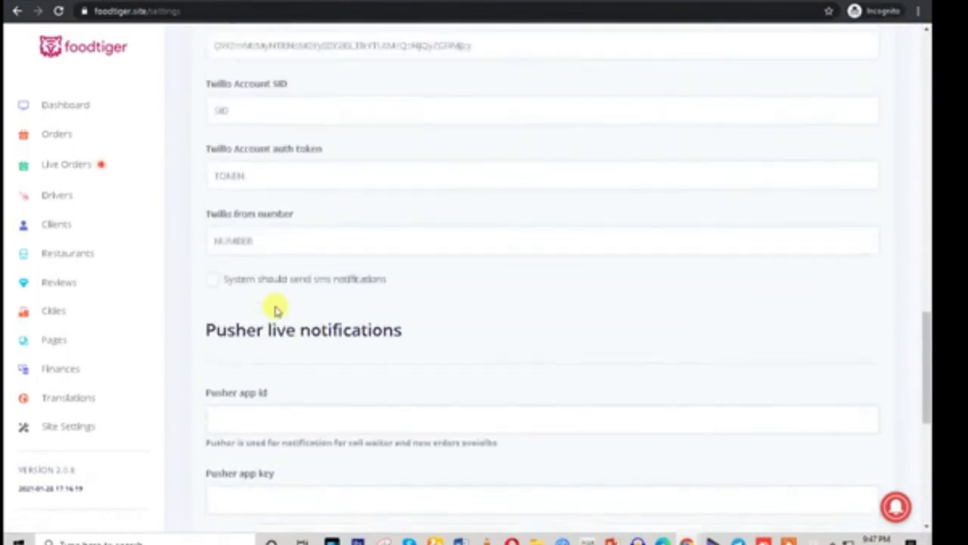
pyautogui.scroll(4, 277, 309)
pyautogui.scroll(2, 276, 305)
pyautogui.moveTo(193, 280); pyautogui.dragTo(357, 292)
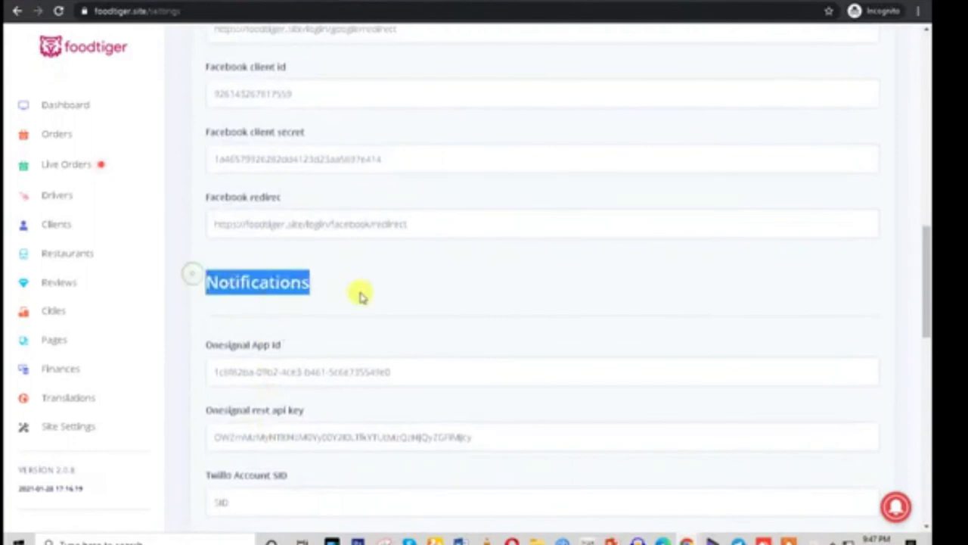
pyautogui.scroll(4, 367, 301)
pyautogui.moveTo(211, 324); pyautogui.dragTo(398, 337)
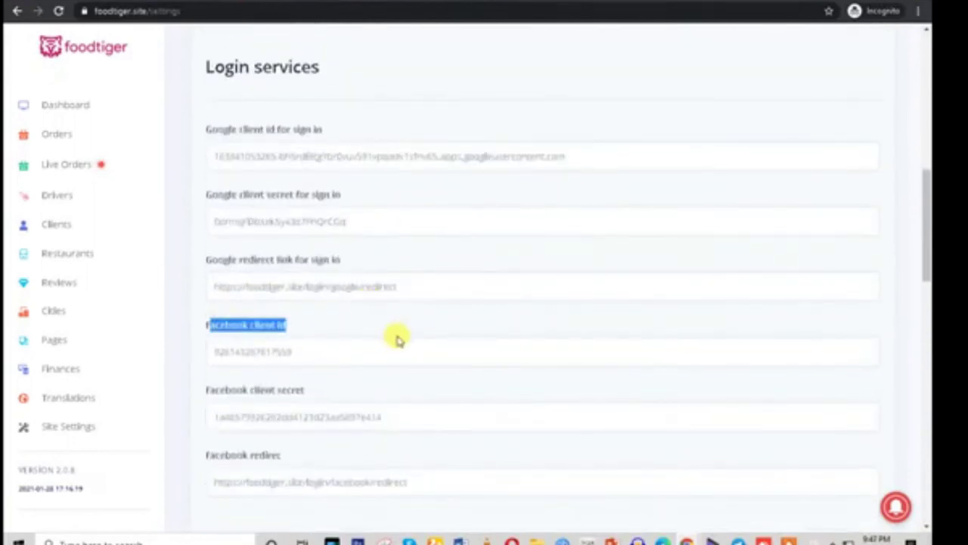
pyautogui.scroll(4, 398, 337)
pyautogui.scroll(4, 391, 342)
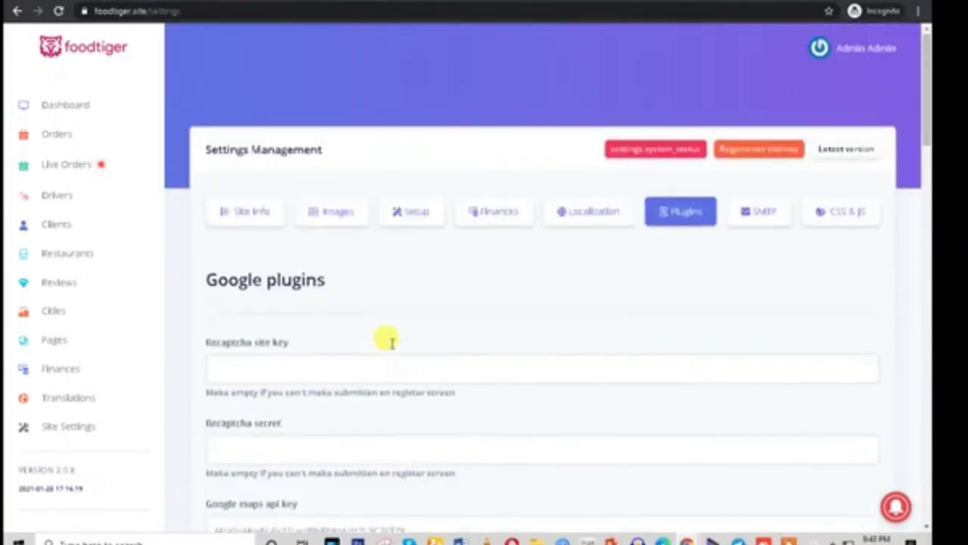
# View the SMTP mail settings and the empty custom CSS & JS fields
pyautogui.click(768, 212)
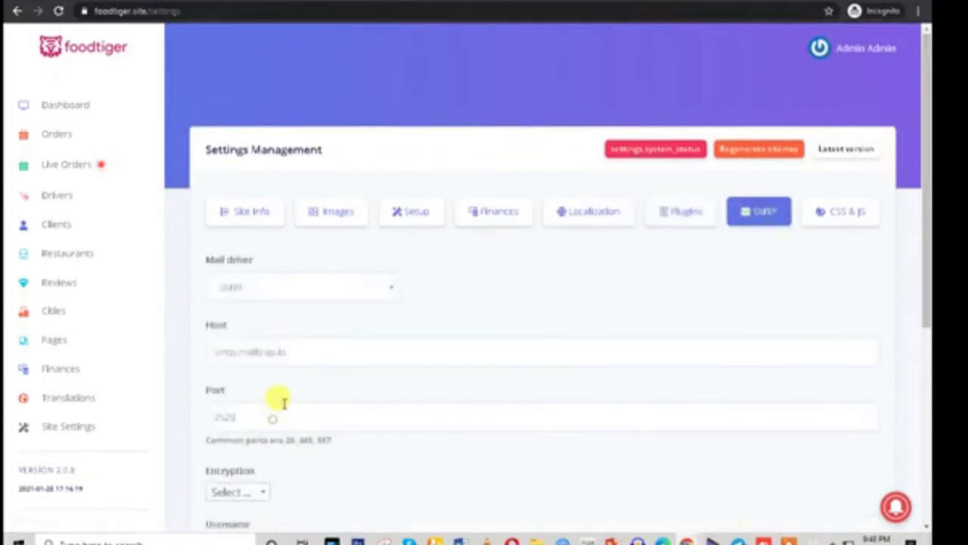
pyautogui.click(842, 217)
pyautogui.scroll(-3, 711, 424)
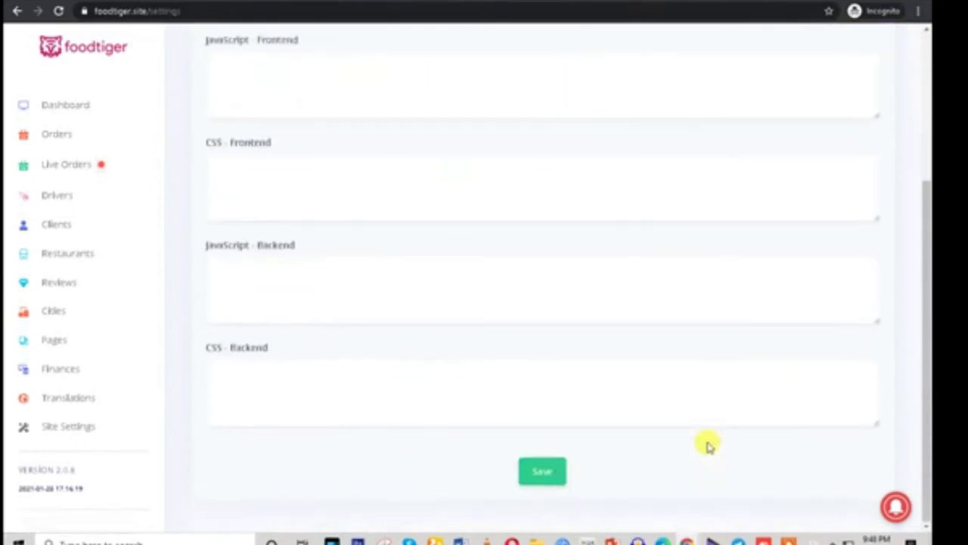
pyautogui.scroll(3, 598, 401)
pyautogui.click(764, 216)
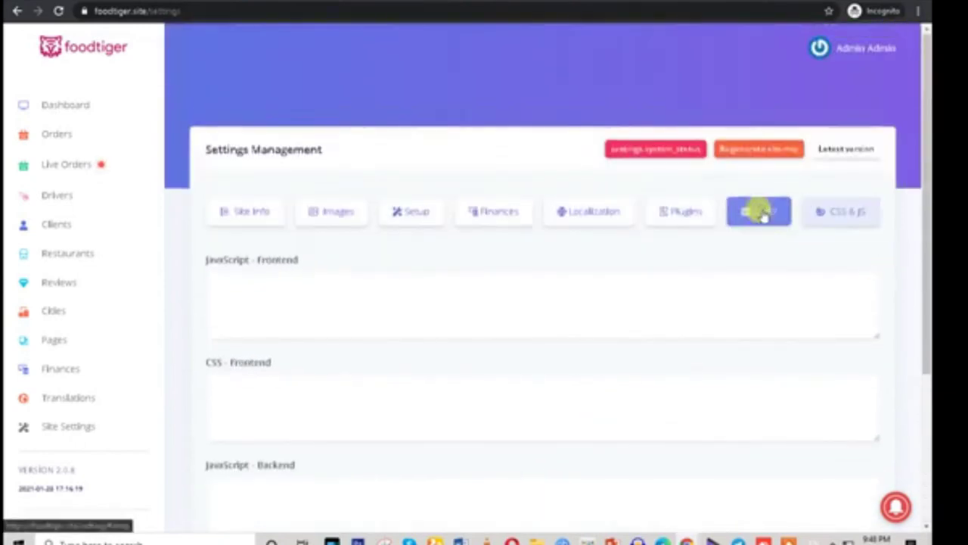
# View the system status page, then log out of the admin account
pyautogui.click(747, 154)
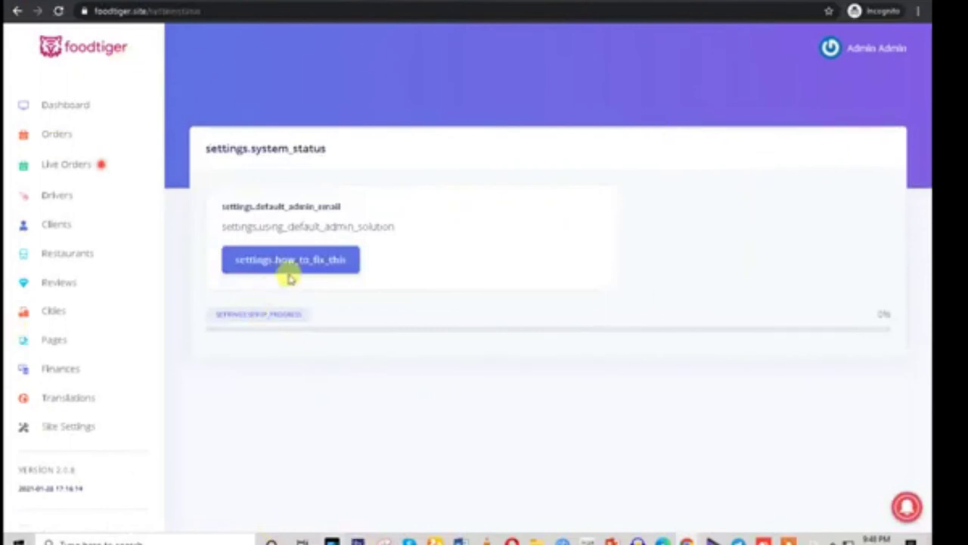
pyautogui.click(832, 47)
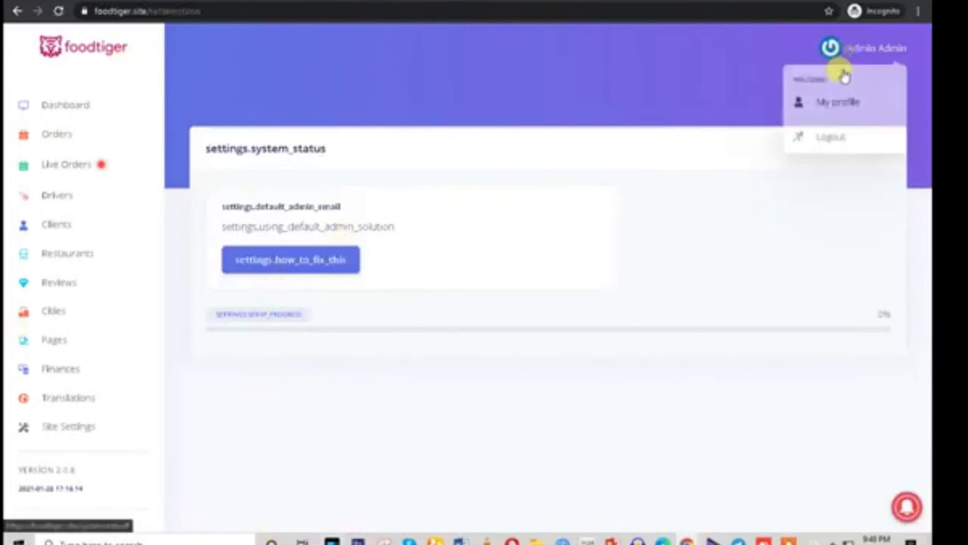
pyautogui.click(822, 136)
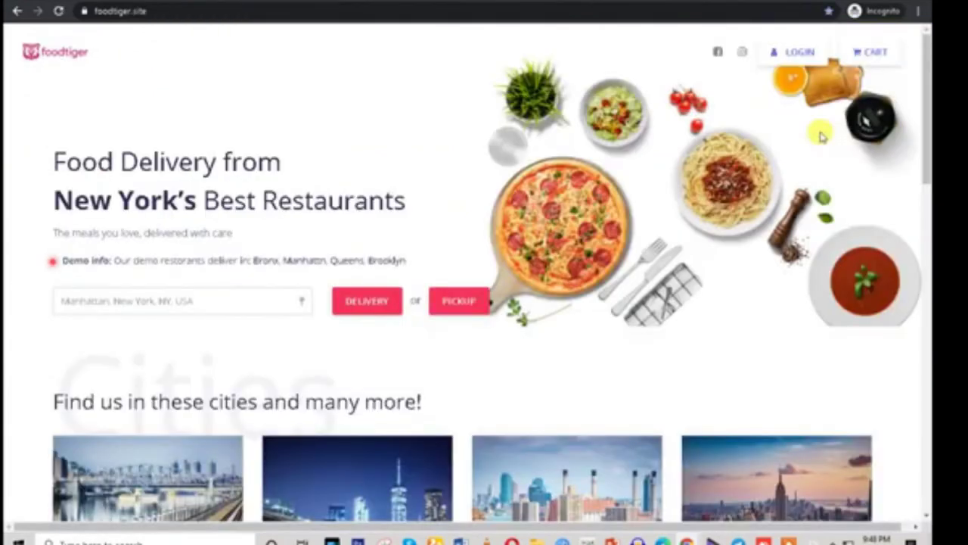
pyautogui.click(805, 50)
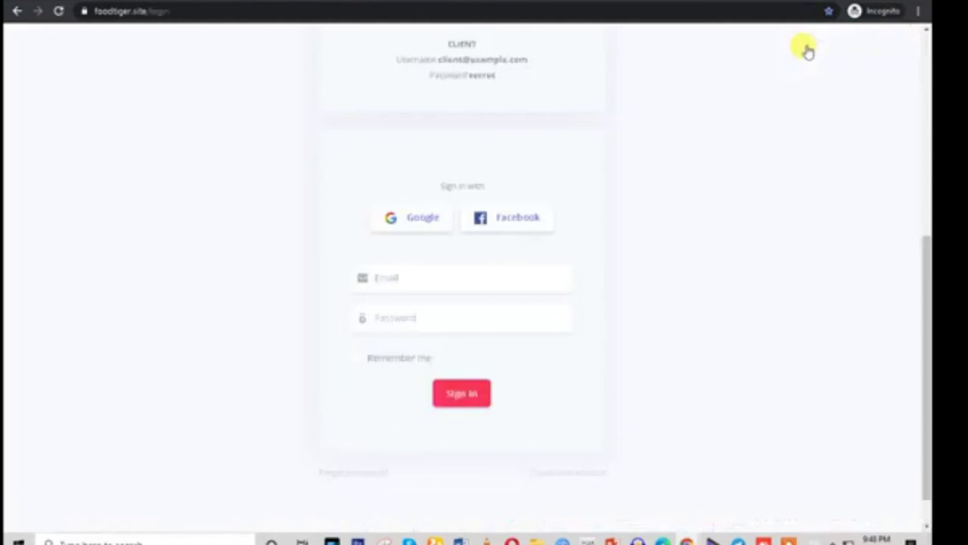
# Enter the demo owner's email and password on the login page and sign in
pyautogui.scroll(3, 625, 234)
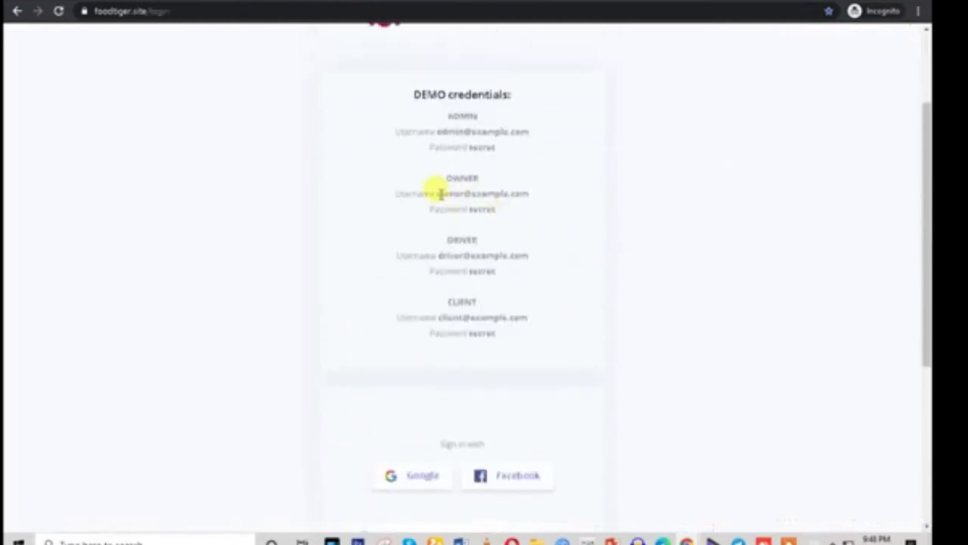
pyautogui.moveTo(439, 193); pyautogui.dragTo(534, 197)
pyautogui.rightClick(503, 189)
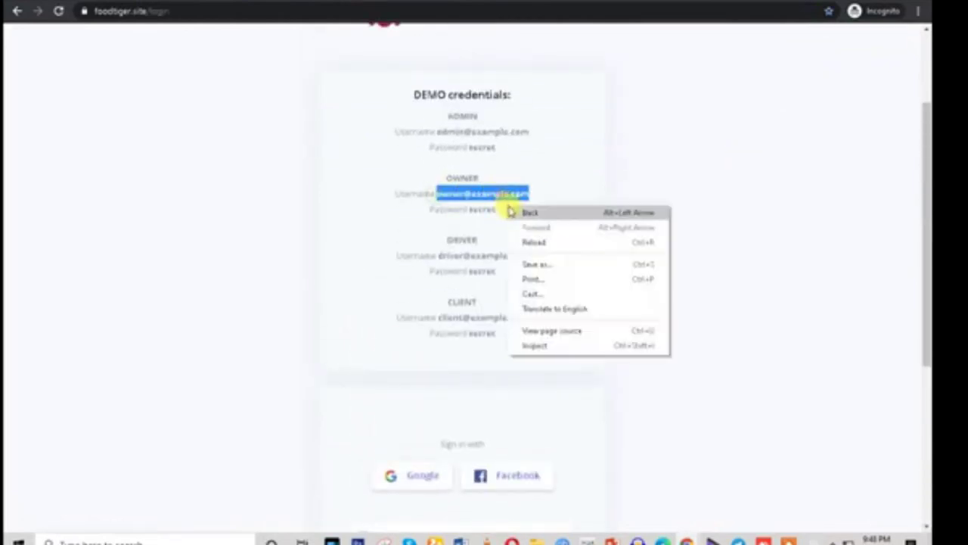
pyautogui.click(469, 193)
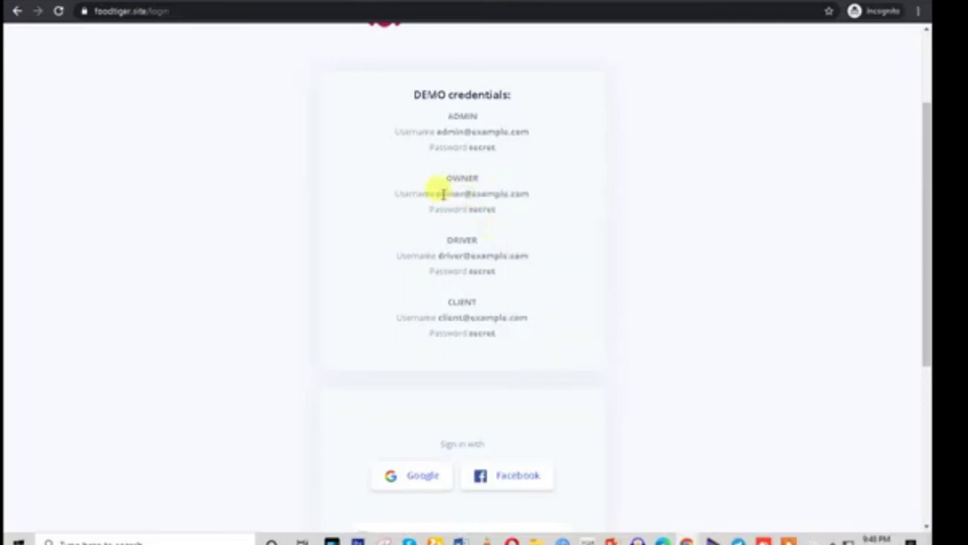
pyautogui.moveTo(437, 194); pyautogui.dragTo(544, 194)
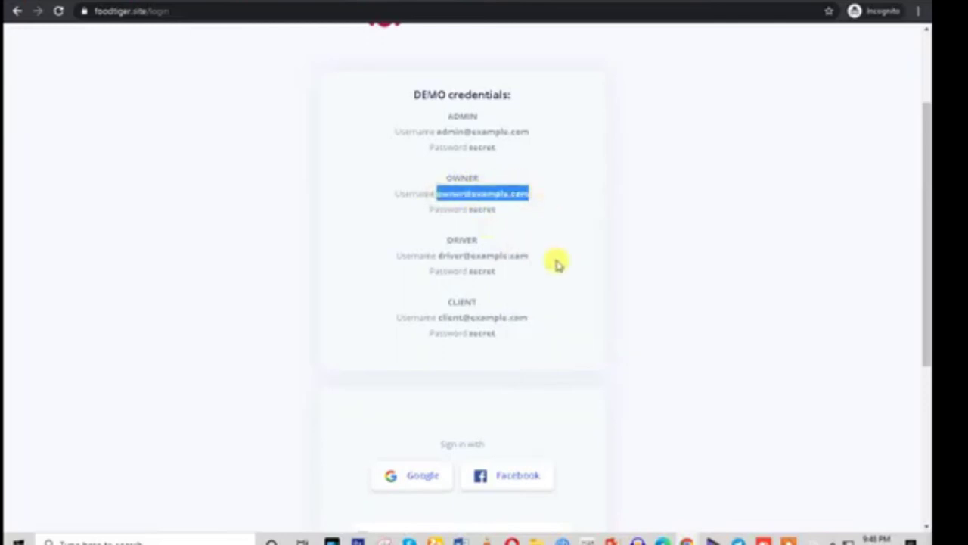
pyautogui.scroll(-3, 454, 412)
pyautogui.click(409, 277)
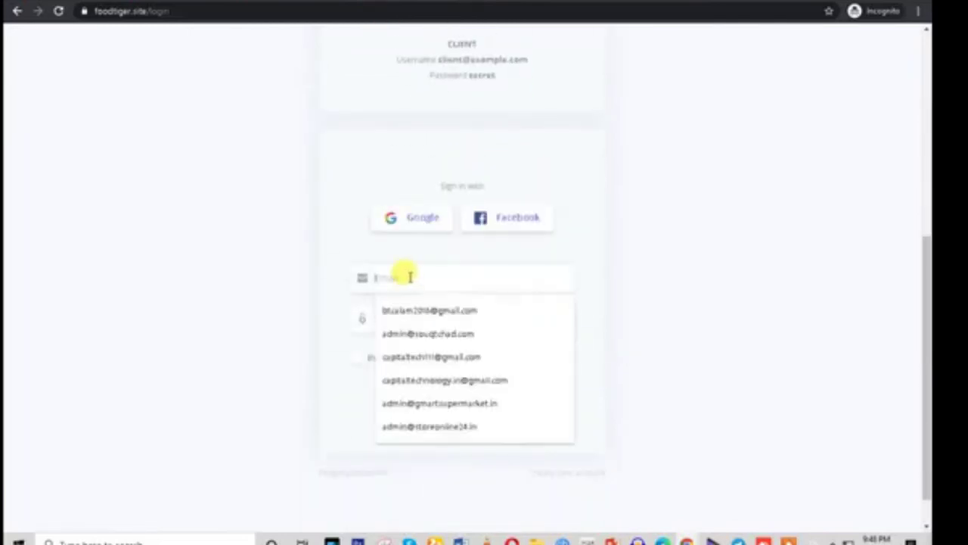
pyautogui.scroll(4, 496, 243)
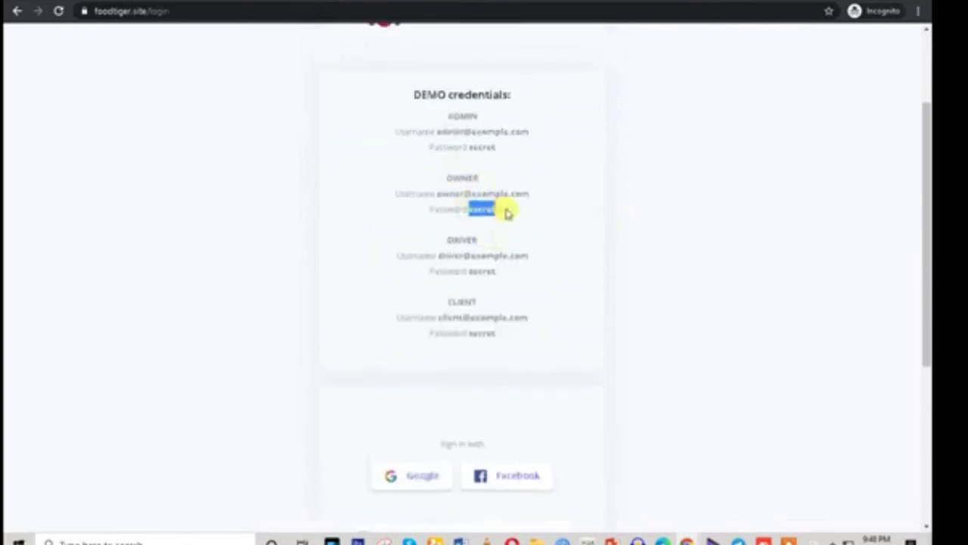
pyautogui.scroll(-4, 426, 378)
pyautogui.click(399, 277)
pyautogui.write('secret')
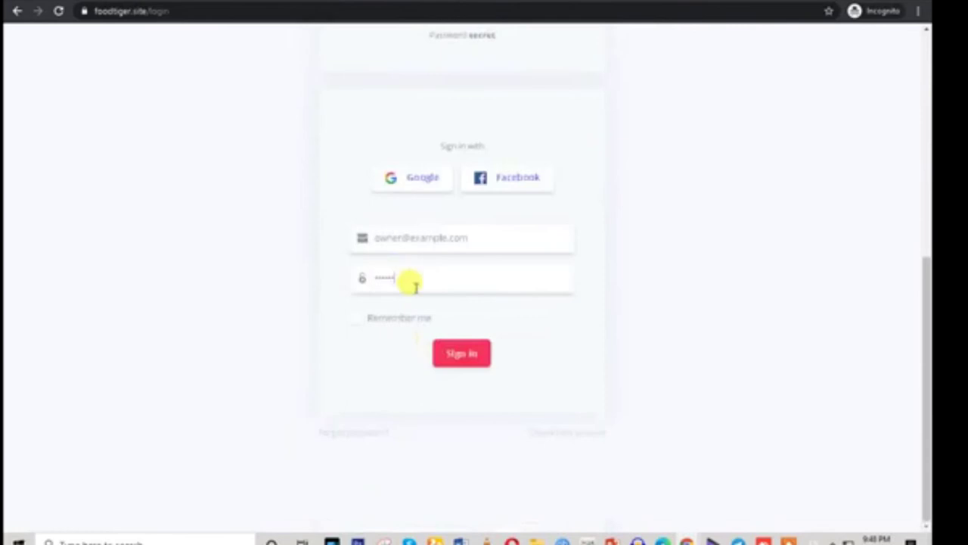
pyautogui.click(461, 357)
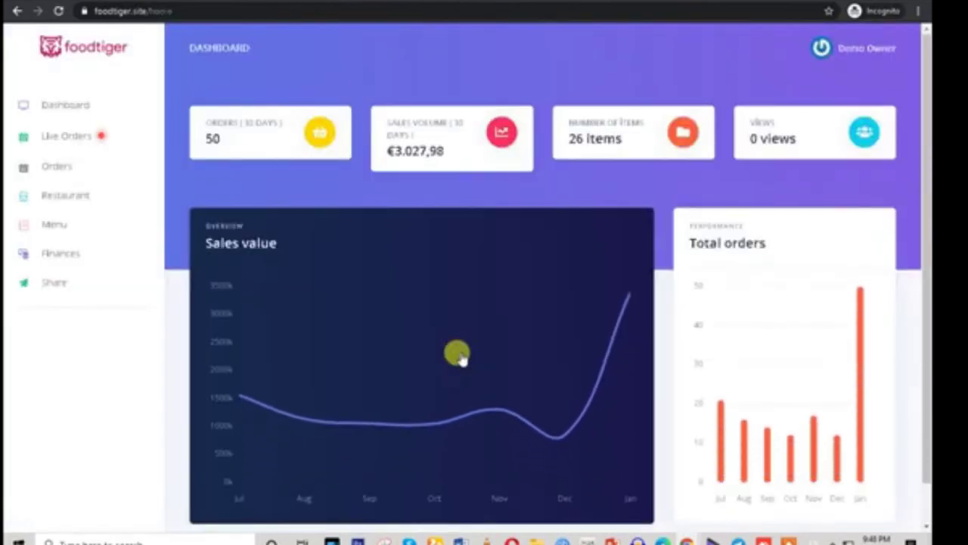
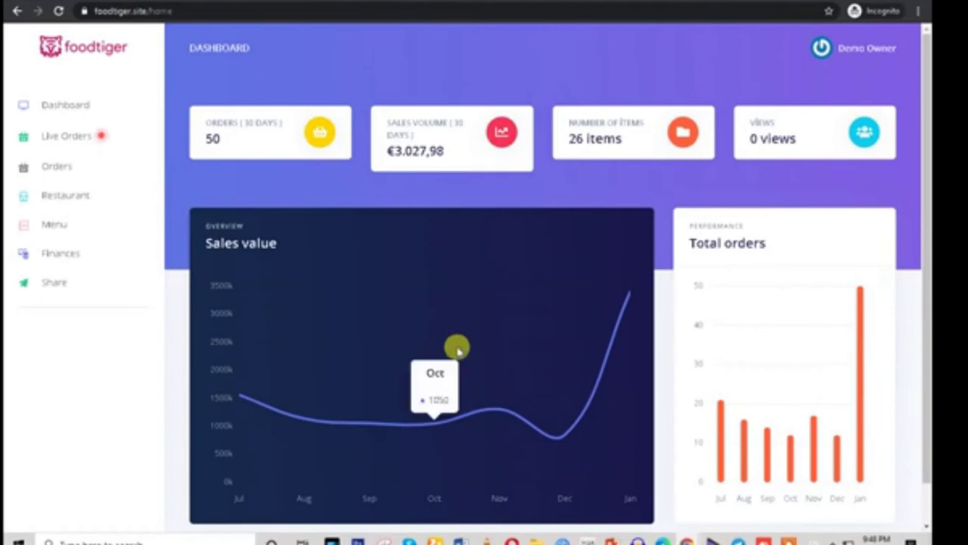
# Open the Live Orders board, dismiss the translation popup, and open order #507's details
pyautogui.scroll(-1, 522, 297)
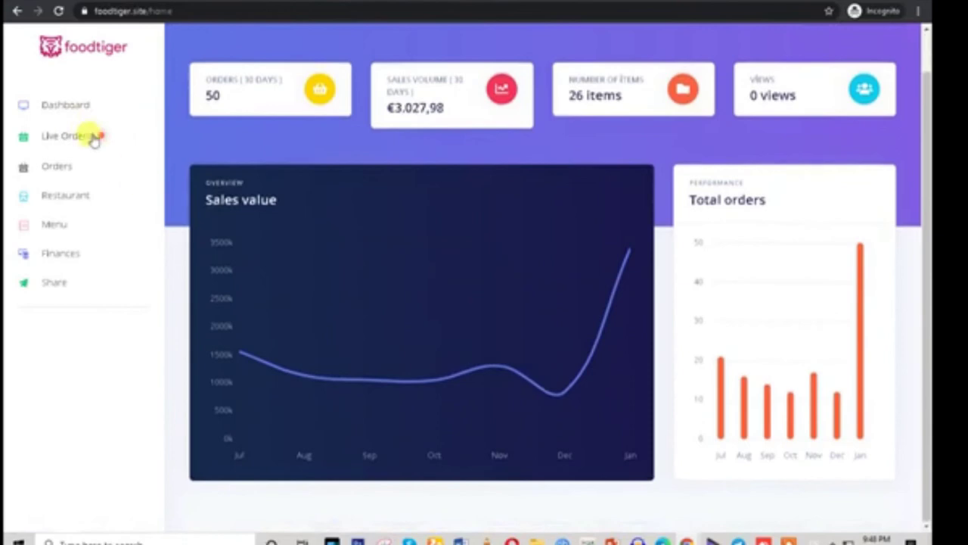
pyautogui.click(65, 138)
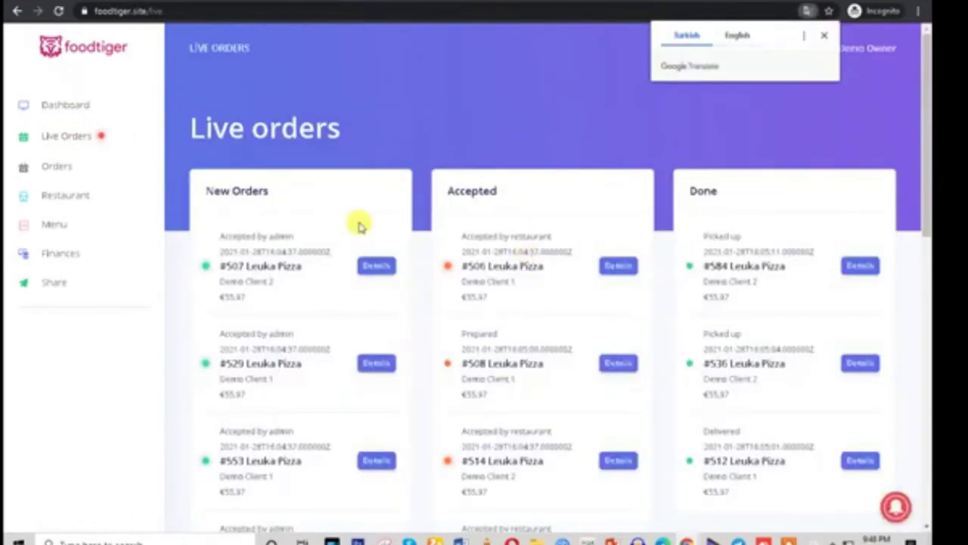
pyautogui.click(830, 35)
pyautogui.scroll(-4, 483, 299)
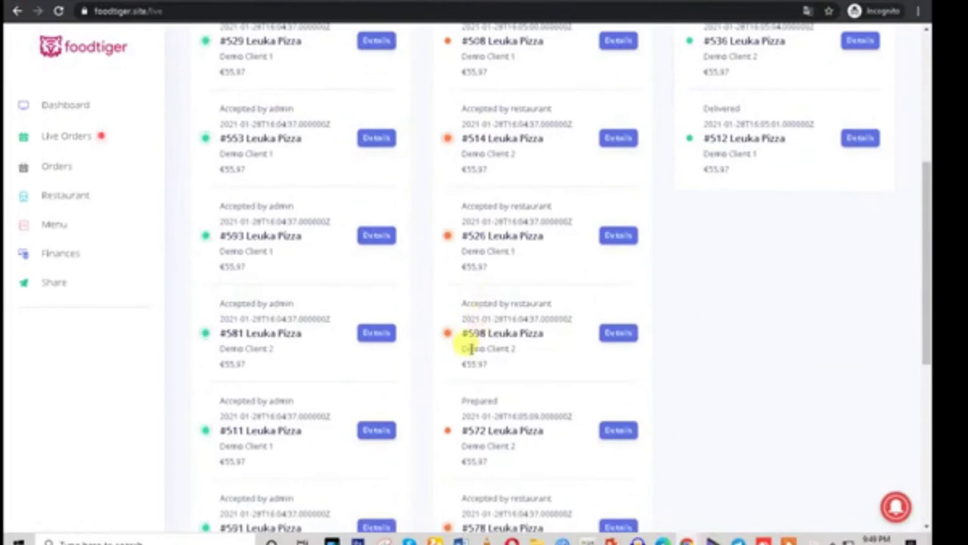
pyautogui.scroll(4, 471, 348)
pyautogui.click(379, 265)
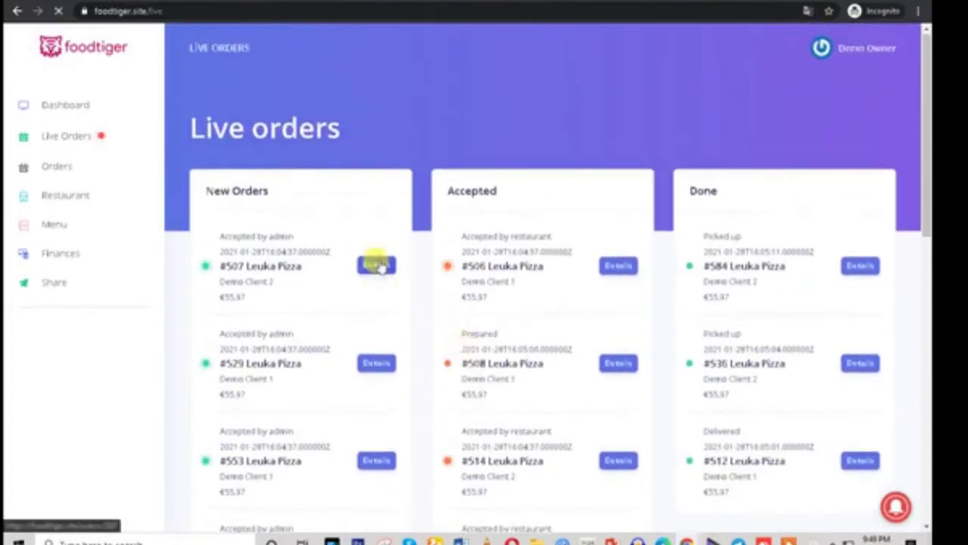
# Accept order #507 with a preparation time of 20 minutes
pyautogui.scroll(-3, 532, 305)
pyautogui.scroll(-4, 580, 361)
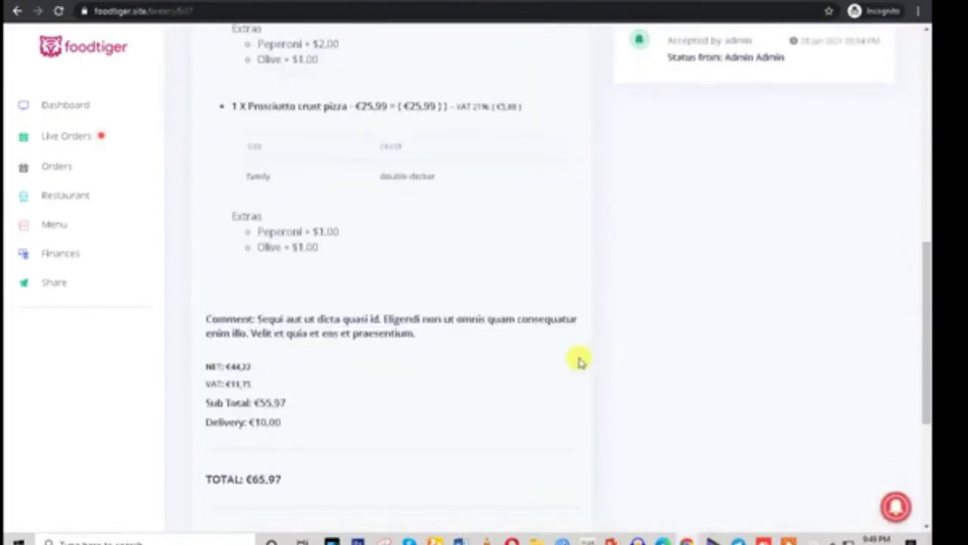
pyautogui.scroll(-3, 580, 361)
pyautogui.click(225, 452)
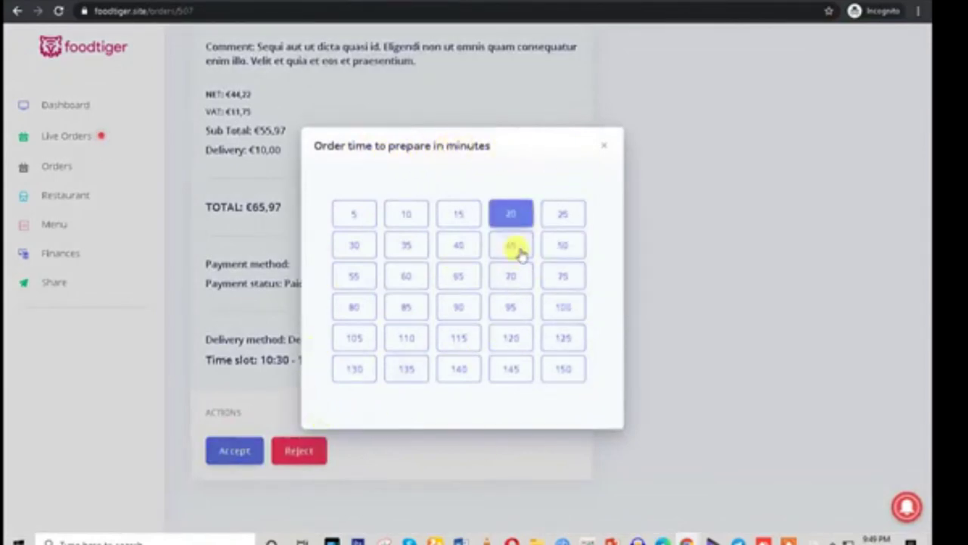
pyautogui.click(511, 220)
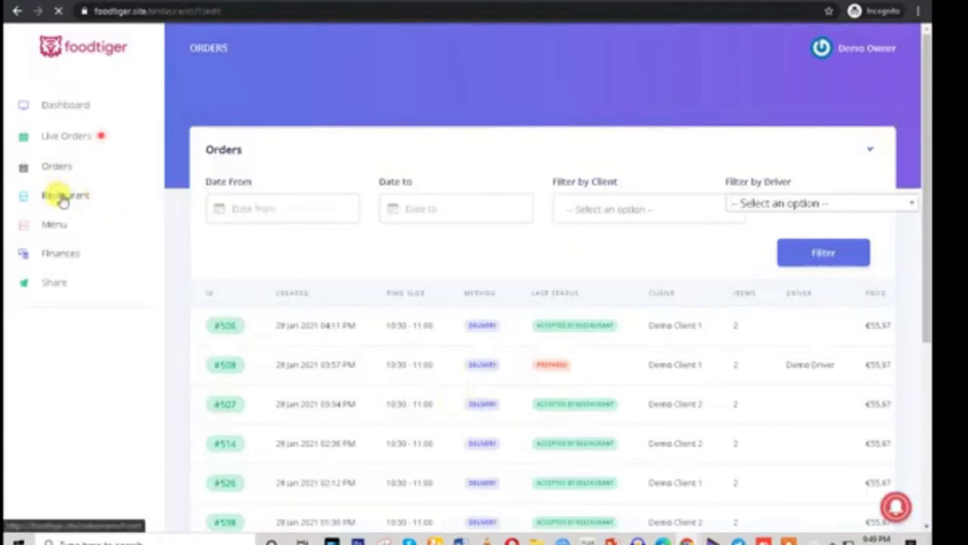
# Scroll through Leuka Pizza's restaurant details and working hours form
pyautogui.scroll(-3, 463, 380)
pyautogui.scroll(-4, 462, 381)
pyautogui.scroll(-4, 462, 381)
pyautogui.scroll(5, 462, 380)
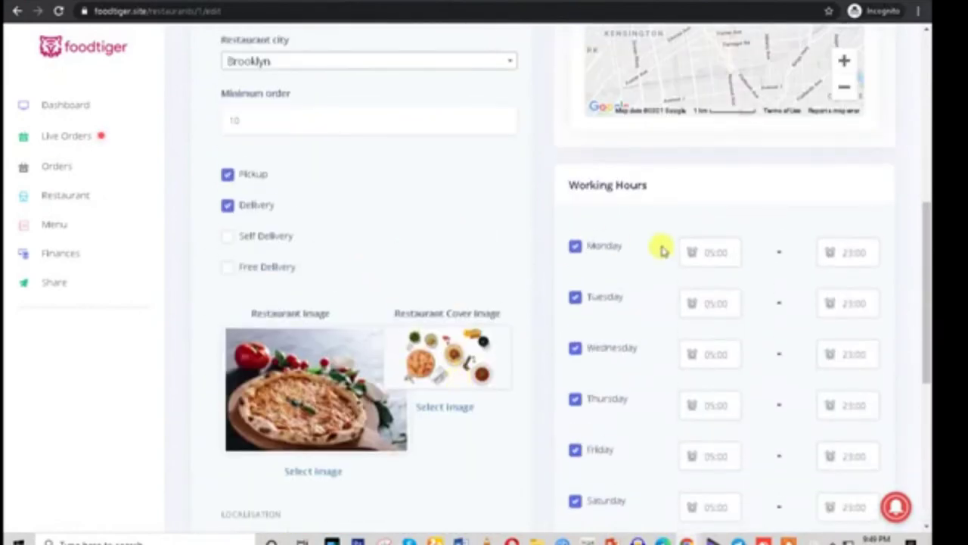
pyautogui.tripleClick(663, 198)
pyautogui.click(656, 254)
pyautogui.scroll(-5, 752, 272)
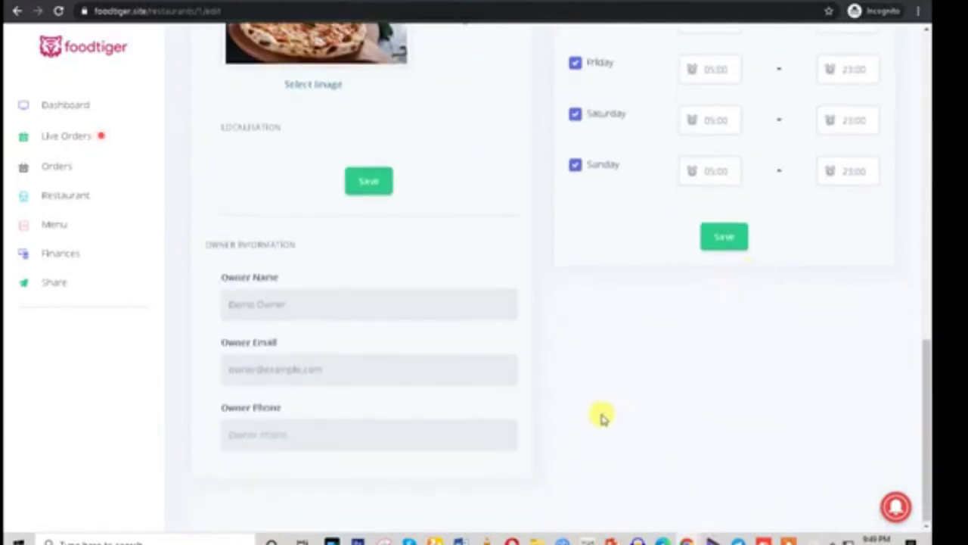
pyautogui.scroll(5, 603, 417)
pyautogui.scroll(3, 603, 418)
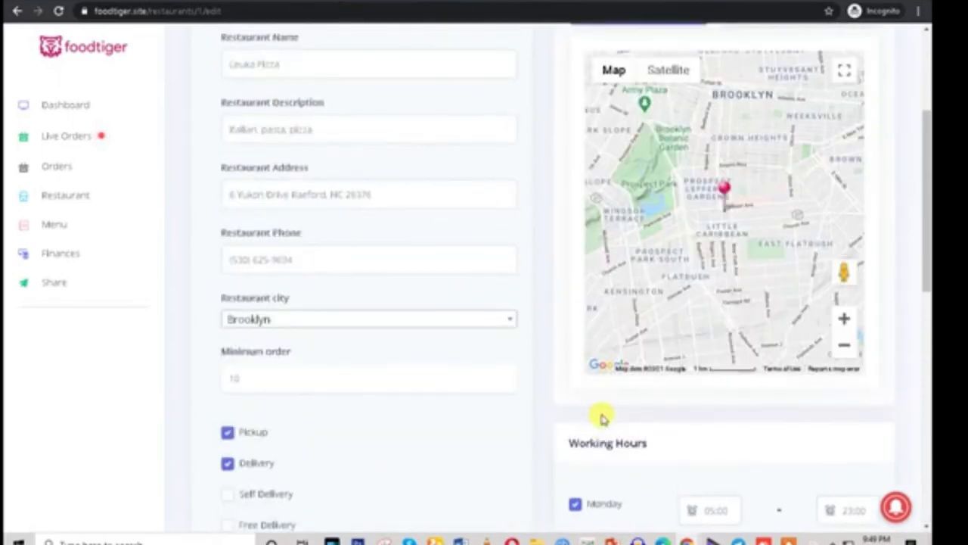
pyautogui.scroll(3, 721, 213)
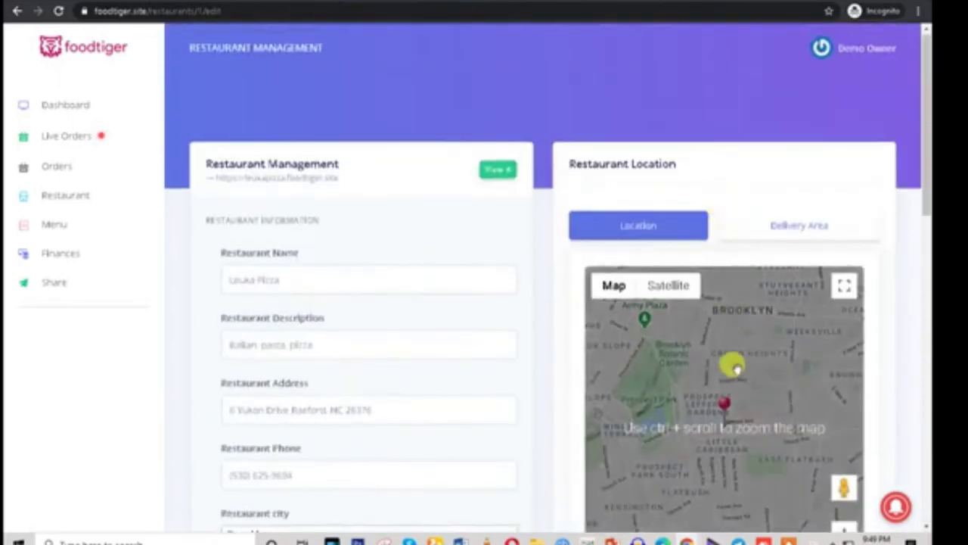
pyautogui.scroll(-3, 719, 217)
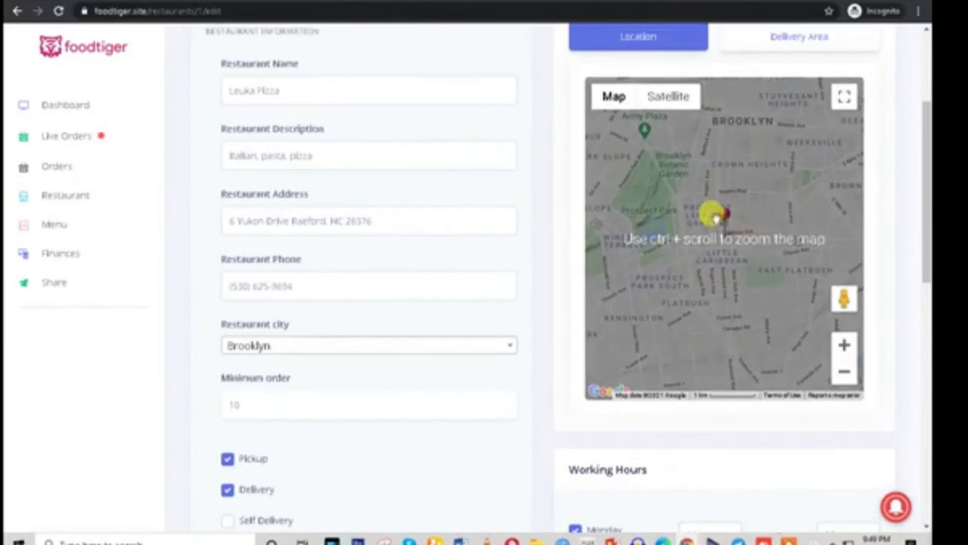
pyautogui.scroll(2, 718, 215)
# Switch the map between the delivery area and restaurant location views
pyautogui.click(778, 164)
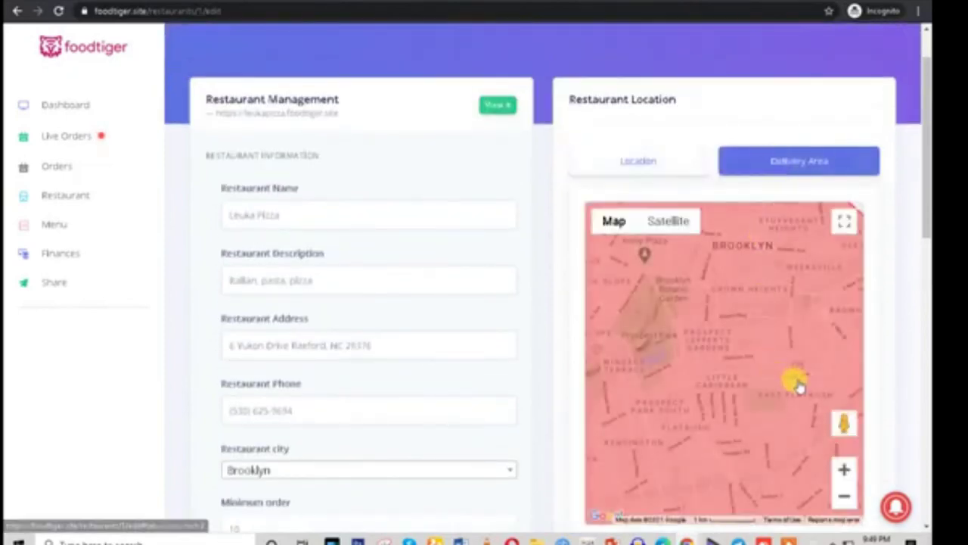
pyautogui.click(639, 161)
pyautogui.click(786, 175)
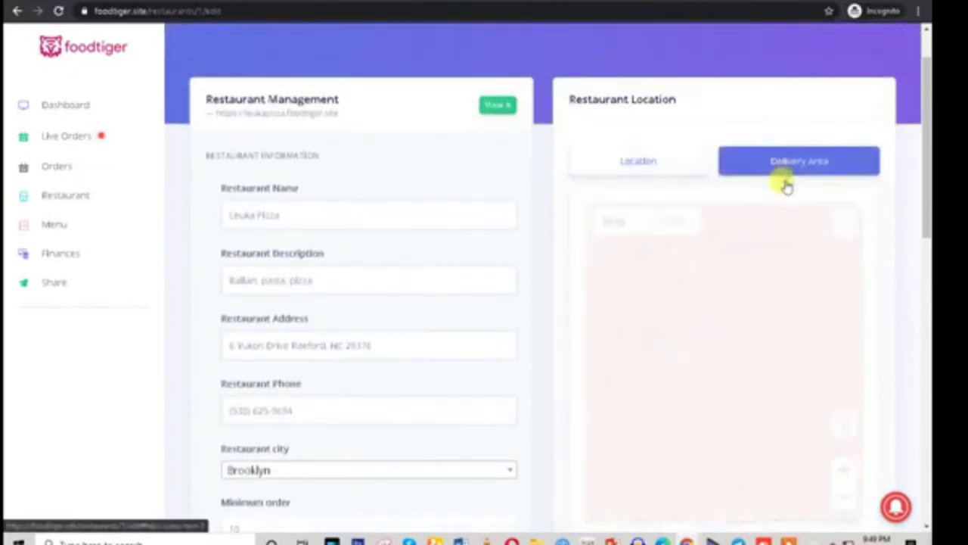
pyautogui.scroll(1, 672, 356)
pyautogui.scroll(-3, 672, 356)
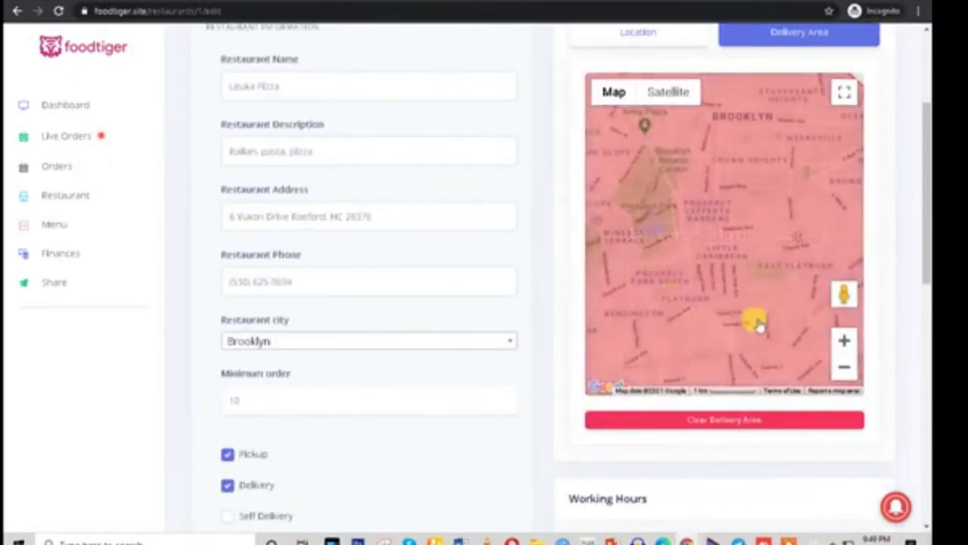
pyautogui.scroll(2, 605, 208)
pyautogui.click(622, 176)
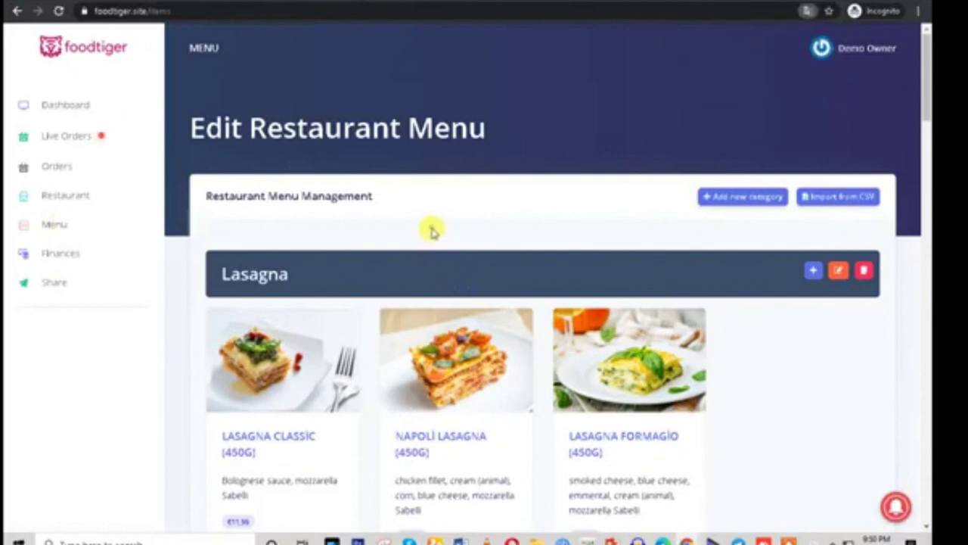
# Create the 'test' menu category, then close its Add new item form without saving
pyautogui.scroll(-1, 753, 314)
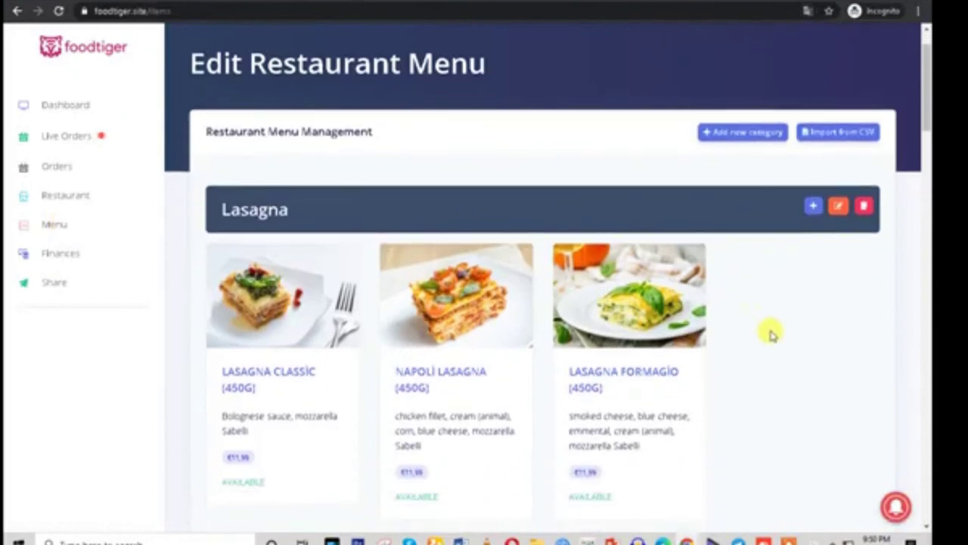
pyautogui.click(743, 133)
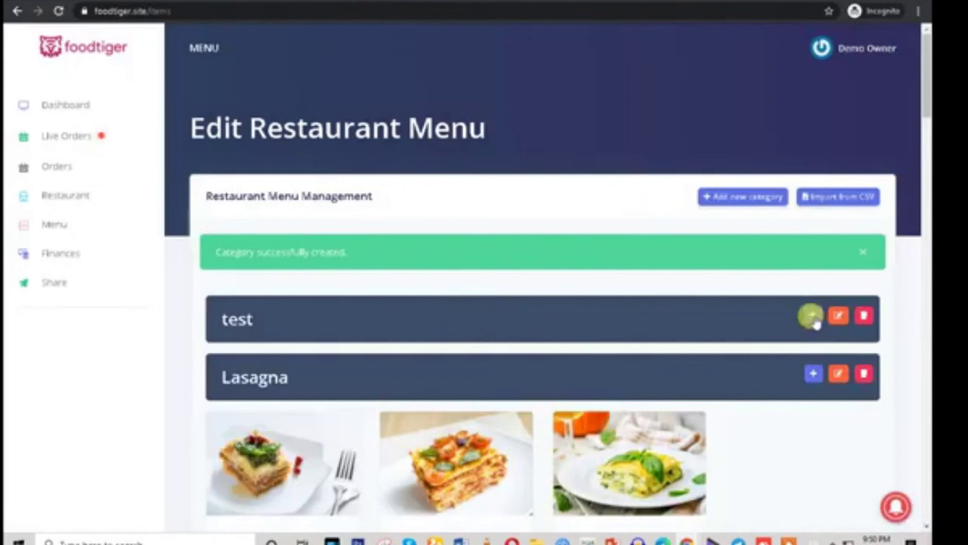
pyautogui.click(812, 317)
pyautogui.click(385, 163)
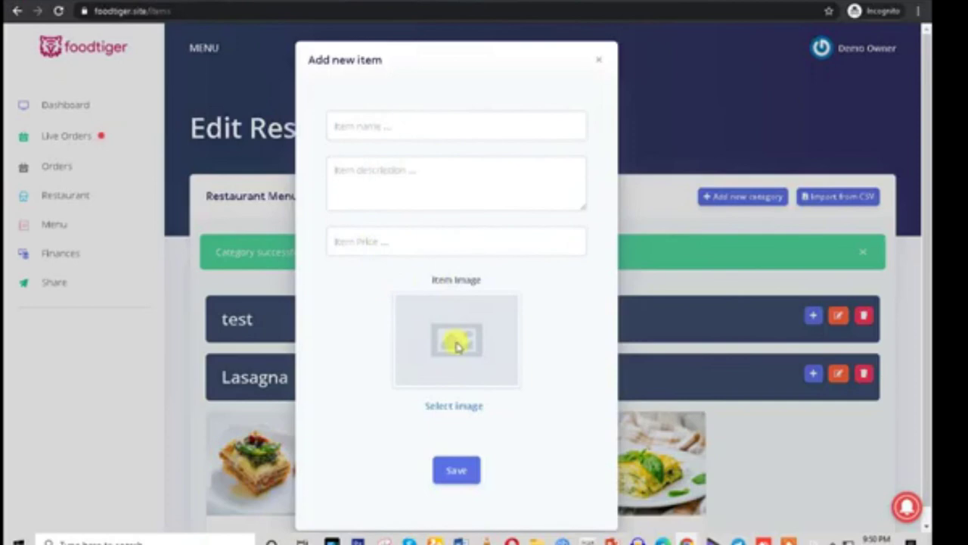
pyautogui.click(599, 60)
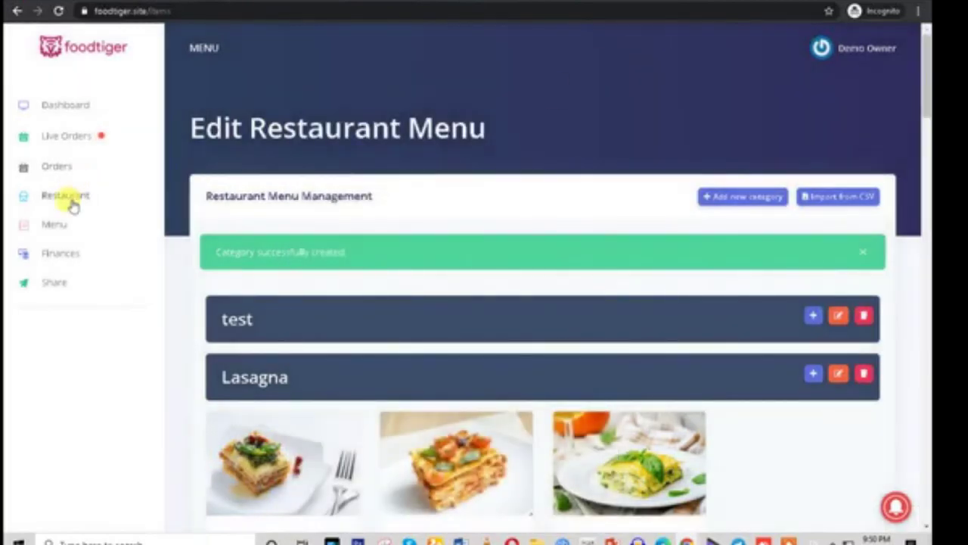
pyautogui.click(40, 256)
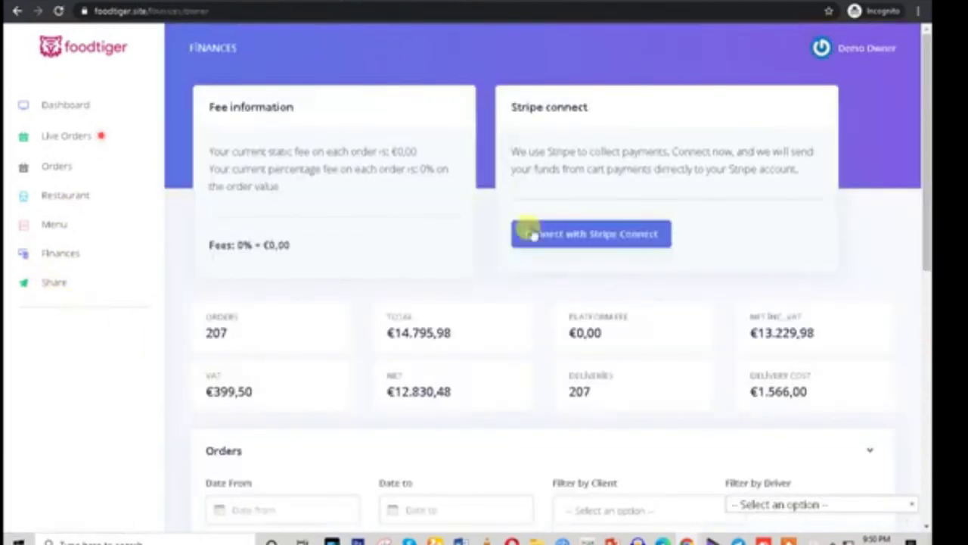
pyautogui.scroll(-4, 605, 405)
pyautogui.scroll(-3, 605, 405)
pyautogui.click(64, 284)
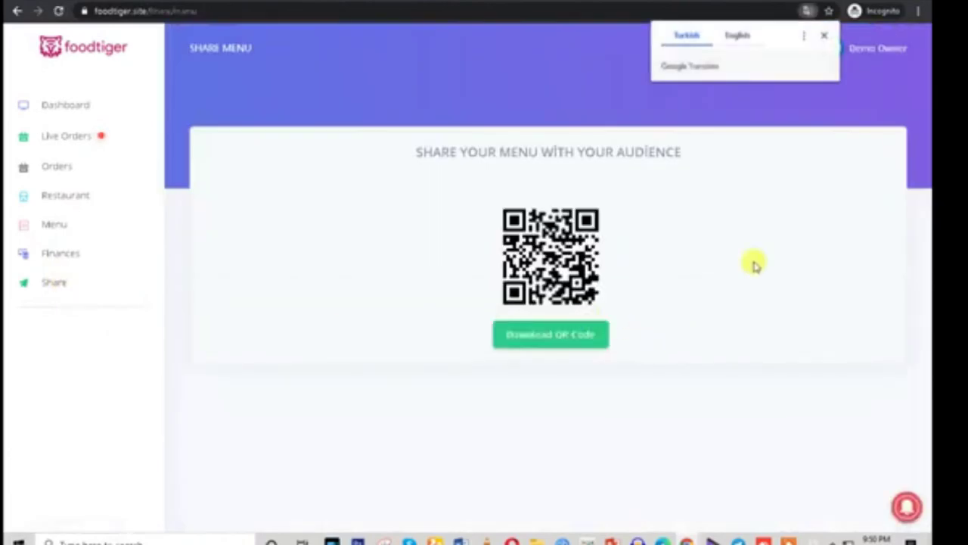
pyautogui.click(827, 37)
pyautogui.moveTo(461, 227); pyautogui.dragTo(659, 283)
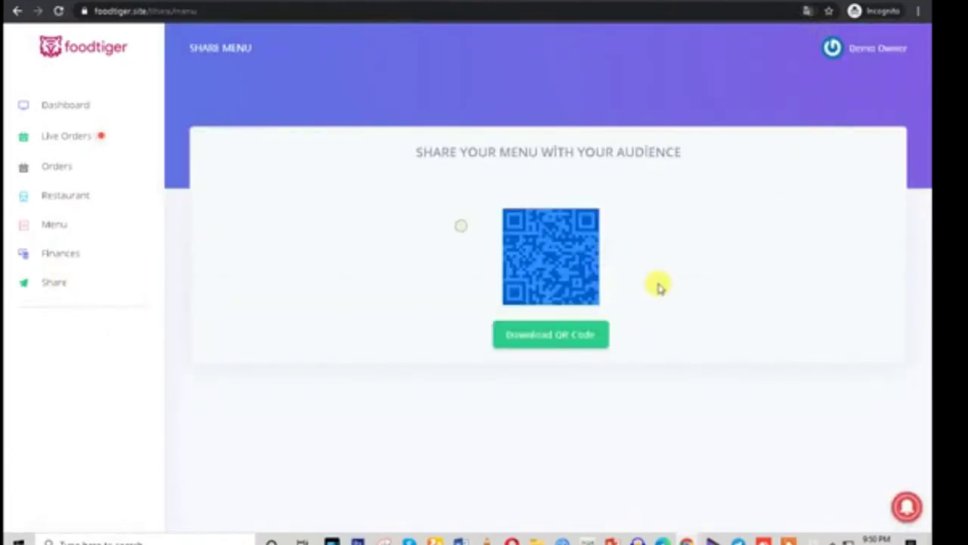
pyautogui.moveTo(443, 255); pyautogui.dragTo(671, 303)
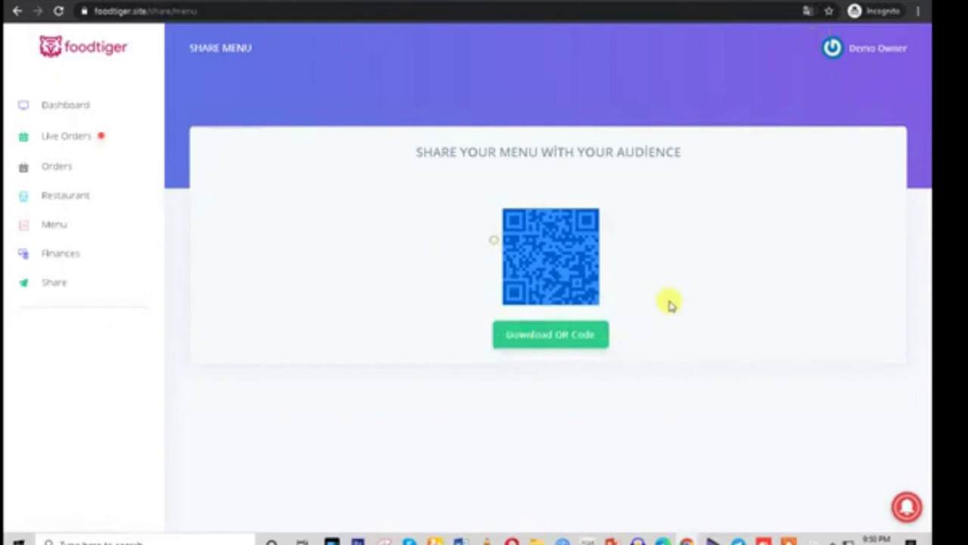
pyautogui.click(904, 509)
pyautogui.click(905, 509)
pyautogui.click(904, 509)
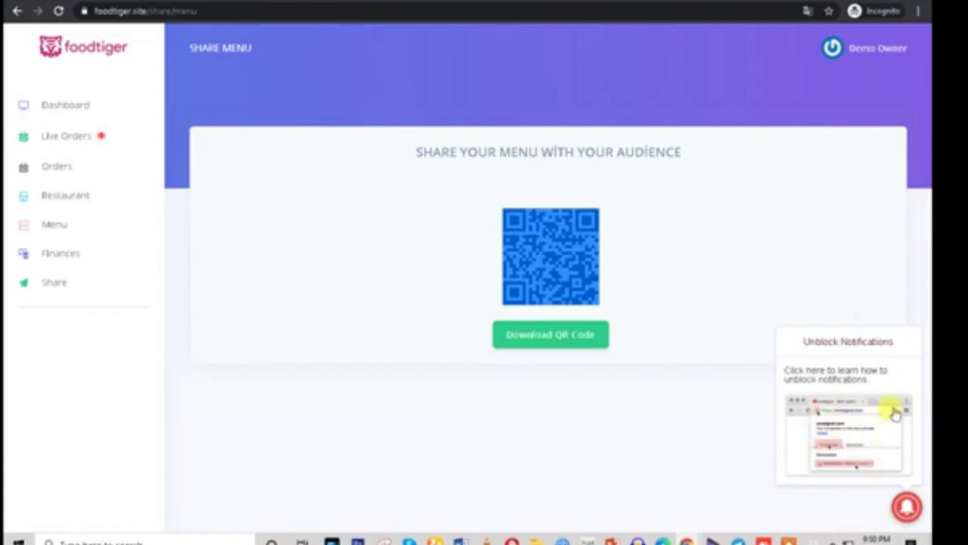
pyautogui.click(681, 379)
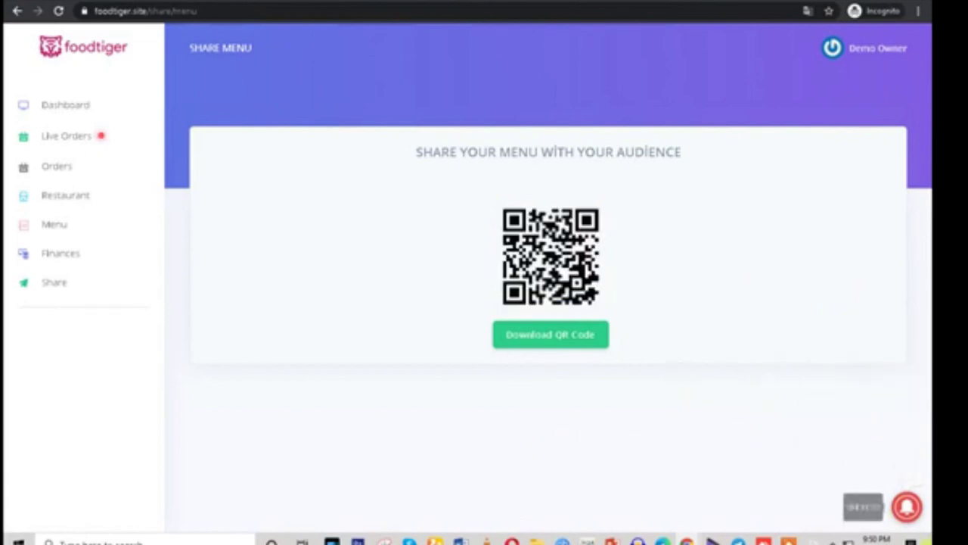
pyautogui.click(877, 48)
# Log out of the restaurant owner account and go to the login page
pyautogui.click(819, 136)
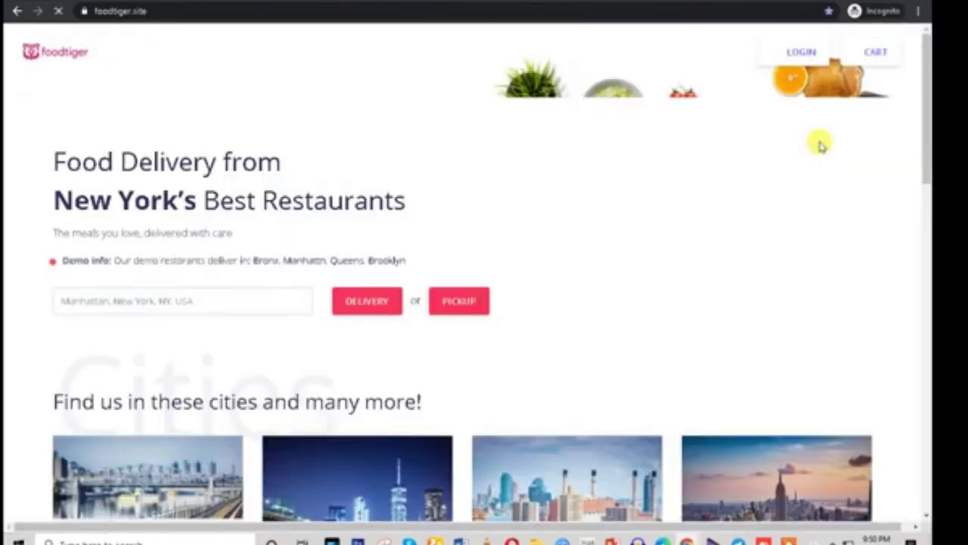
pyautogui.click(791, 53)
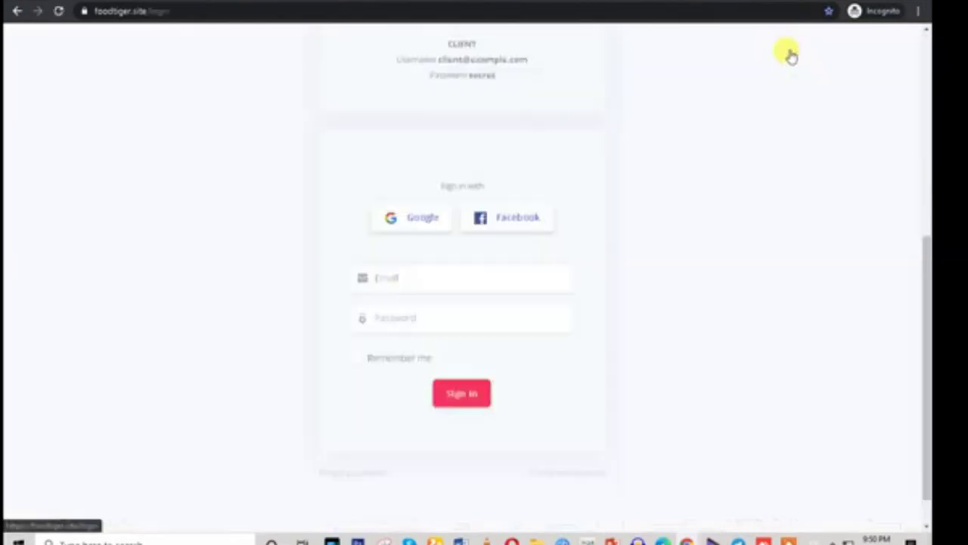
pyautogui.scroll(2, 495, 287)
pyautogui.scroll(3, 500, 295)
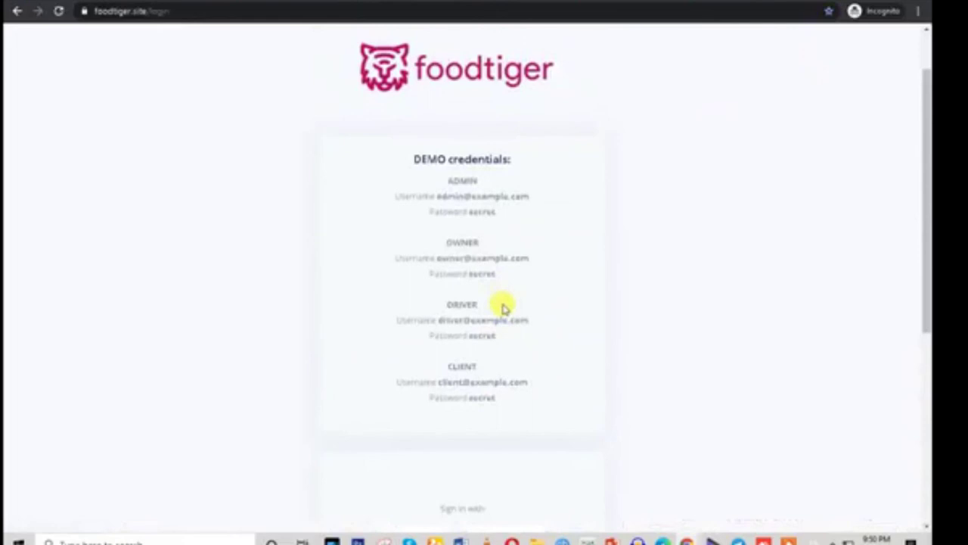
# Copy the demo driver's email from the DEMO credentials, enter the password, and sign in
pyautogui.moveTo(439, 320); pyautogui.dragTo(498, 320)
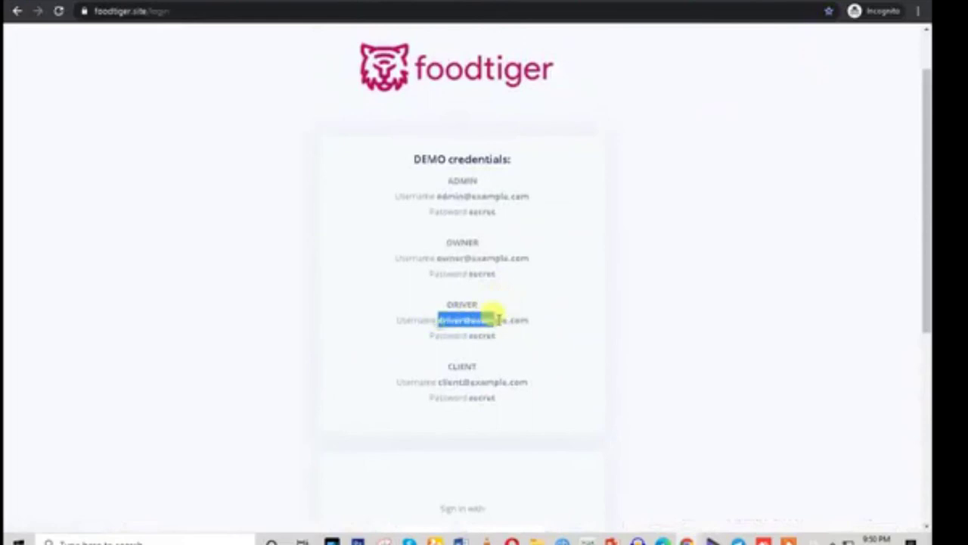
pyautogui.scroll(-2, 541, 348)
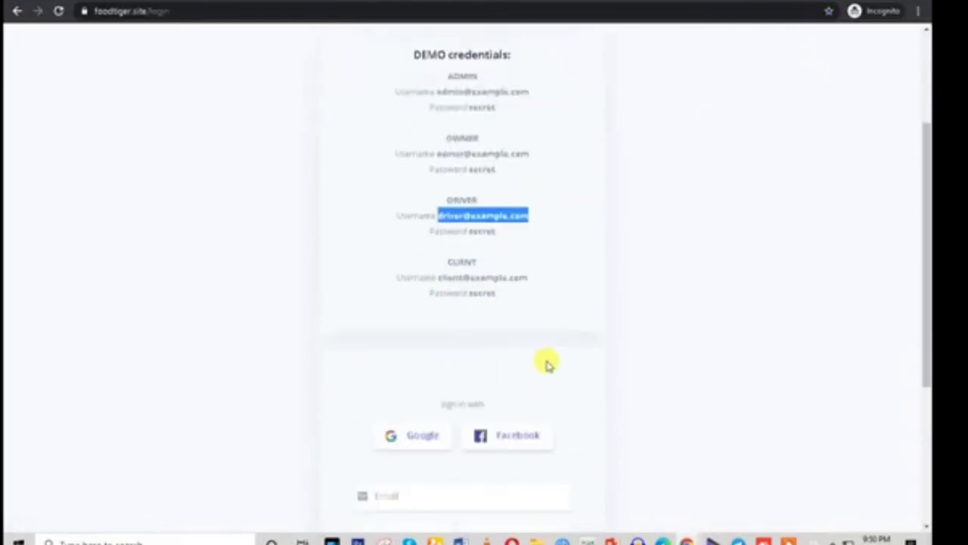
pyautogui.scroll(-2, 484, 378)
pyautogui.click(416, 384)
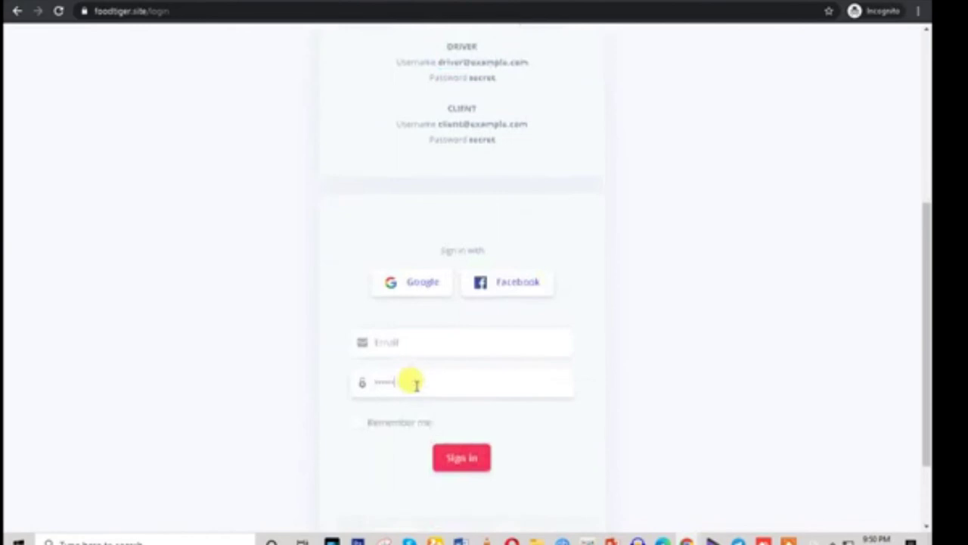
pyautogui.scroll(1, 428, 320)
pyautogui.scroll(1, 469, 178)
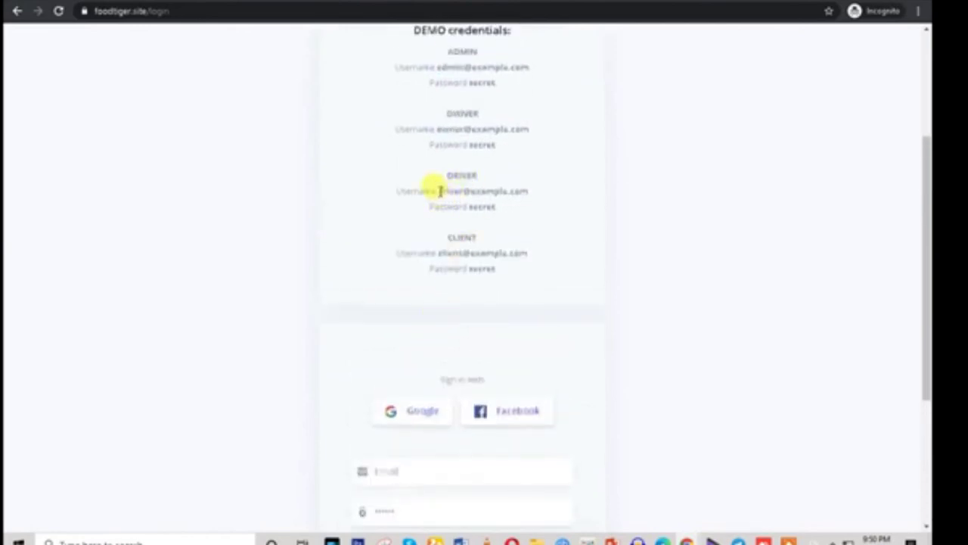
pyautogui.moveTo(439, 192); pyautogui.dragTo(527, 186)
pyautogui.hotkey('ctrl', 'c')
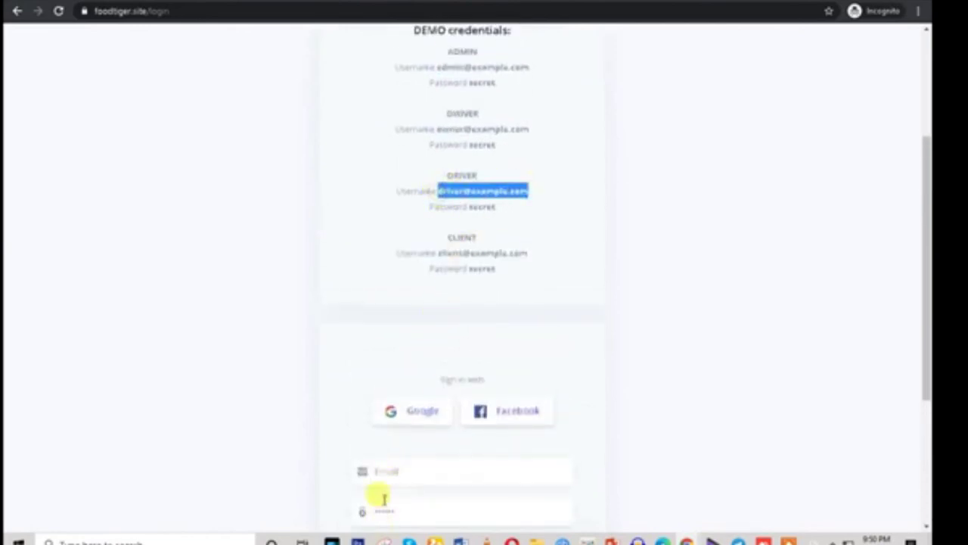
pyautogui.click(383, 469)
pyautogui.hotkey('ctrl', 'v')
pyautogui.scroll(-3, 594, 414)
pyautogui.click(477, 361)
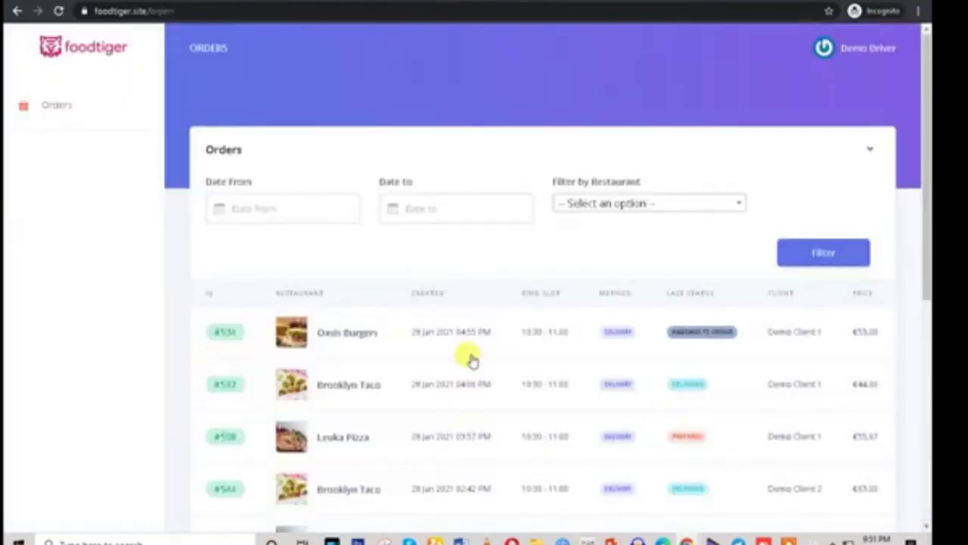
# Browse the driver's Orders list and open, then close, the navigation sidebar
pyautogui.scroll(-4, 466, 357)
pyautogui.scroll(-2, 471, 368)
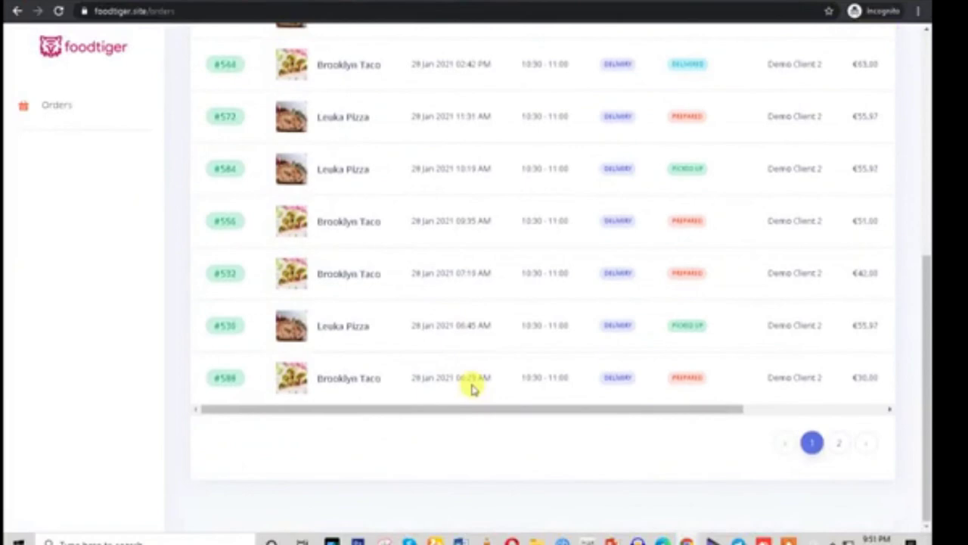
pyautogui.scroll(4, 471, 385)
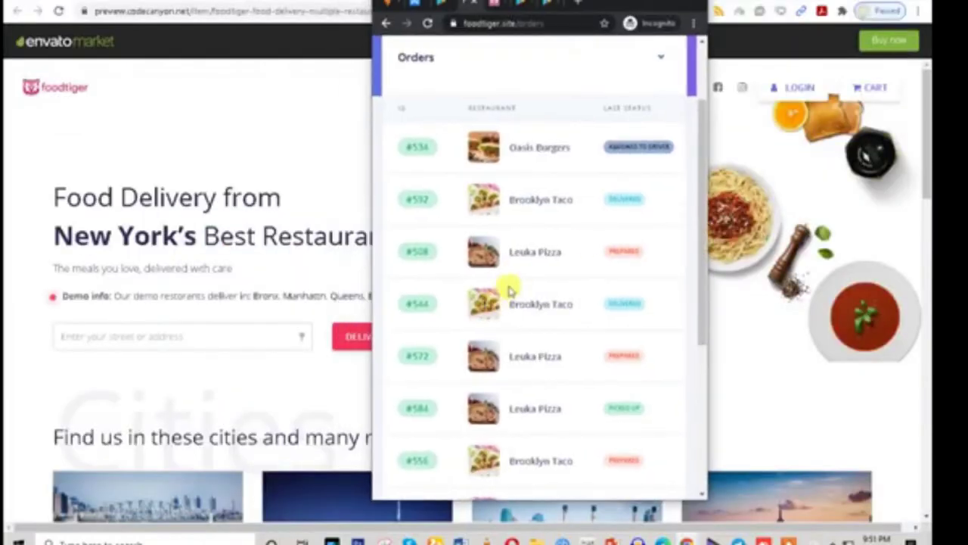
pyautogui.scroll(2, 514, 273)
pyautogui.scroll(-1, 513, 269)
pyautogui.scroll(1, 512, 242)
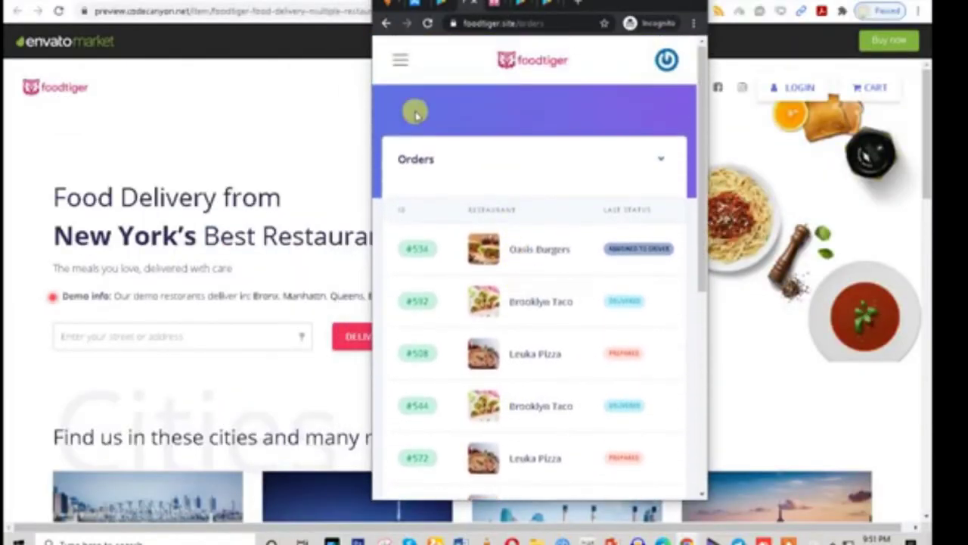
pyautogui.click(400, 60)
pyautogui.click(666, 69)
# Go to page 2 of the orders, visit the homepage and back, then maximise the window
pyautogui.scroll(-5, 598, 226)
pyautogui.scroll(-1, 613, 288)
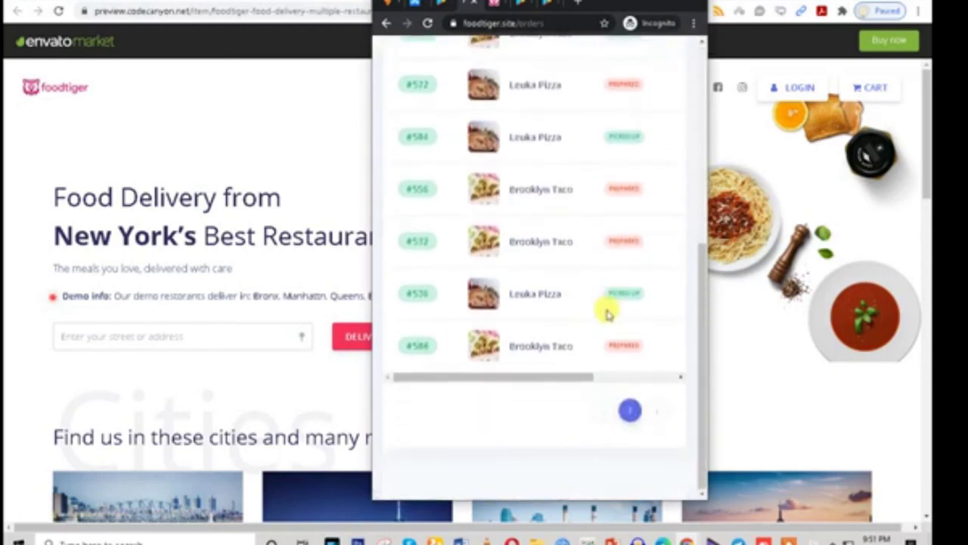
pyautogui.click(657, 411)
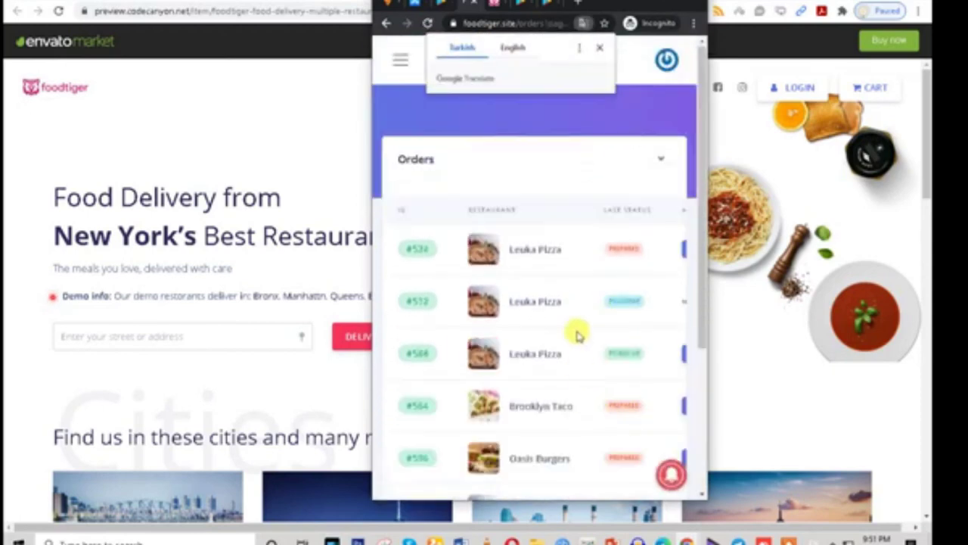
pyautogui.click(603, 48)
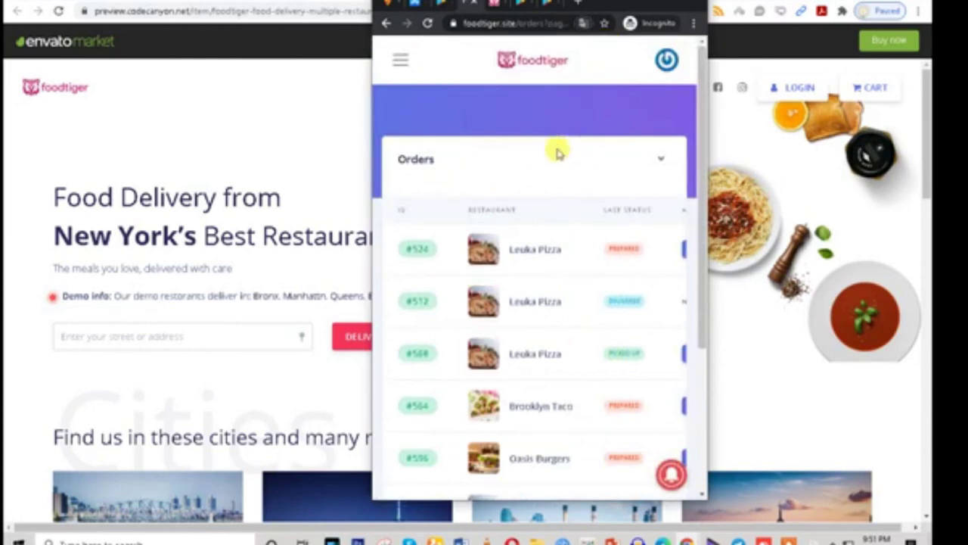
pyautogui.click(529, 63)
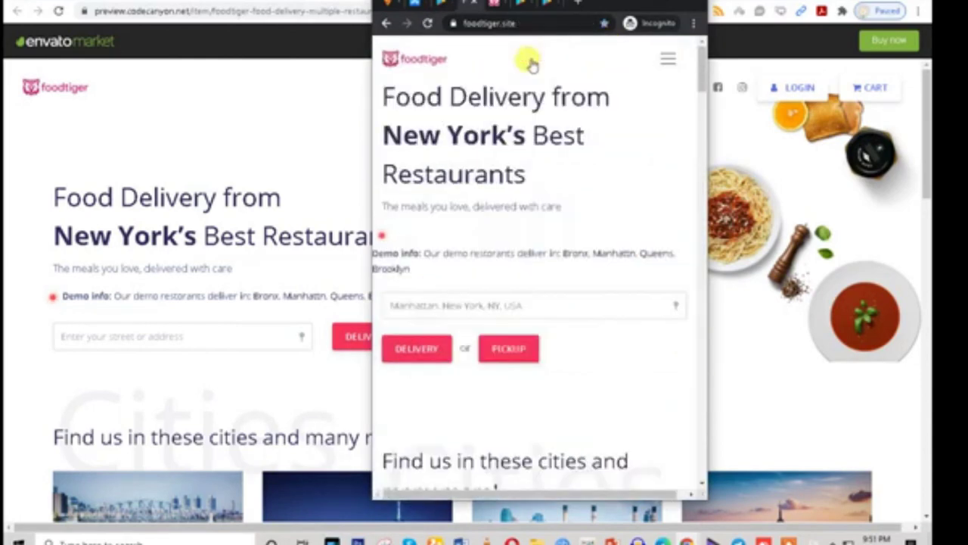
pyautogui.click(386, 24)
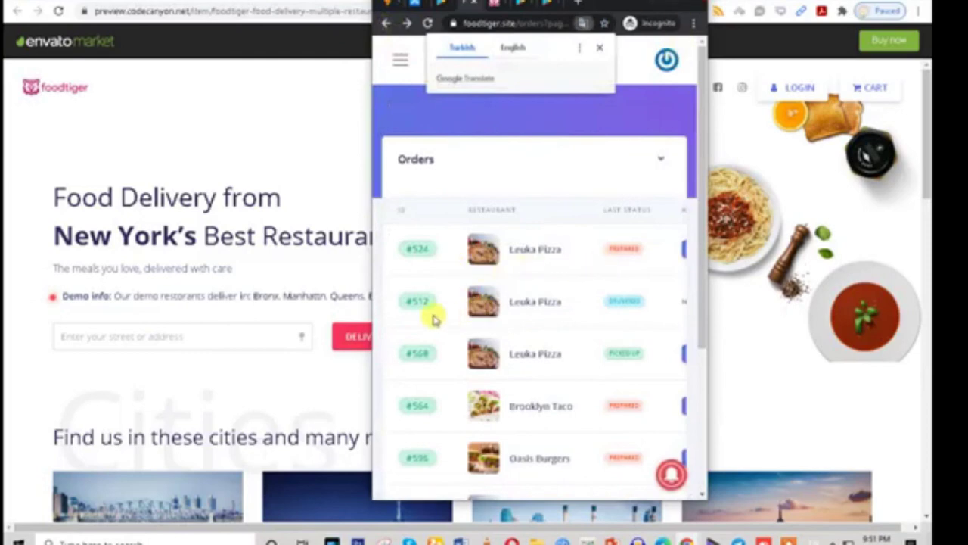
pyautogui.press('super+Up')
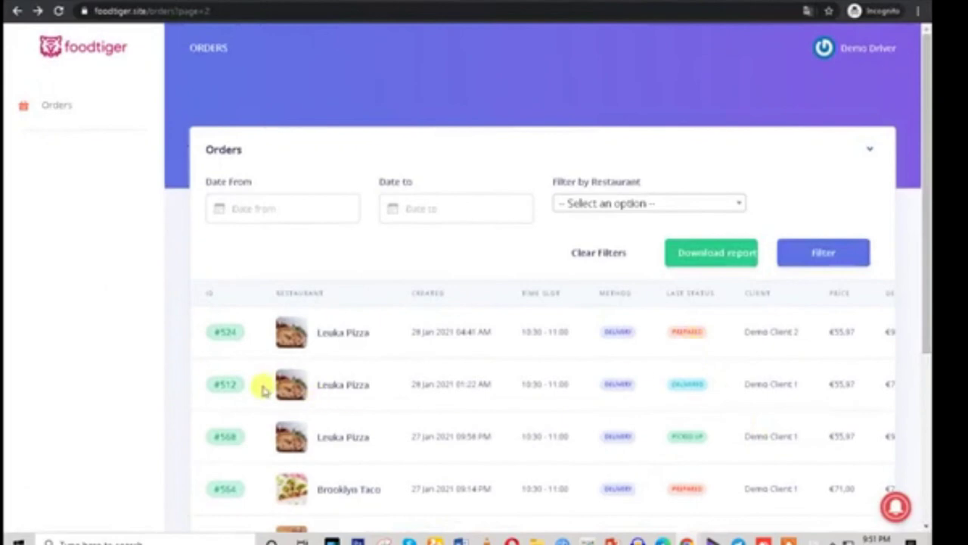
# Scroll the orders table to Actions and mark the 11:31 AM Leuka Pizza order Picked Up
pyautogui.scroll(-1, 582, 350)
pyautogui.scroll(-4, 583, 350)
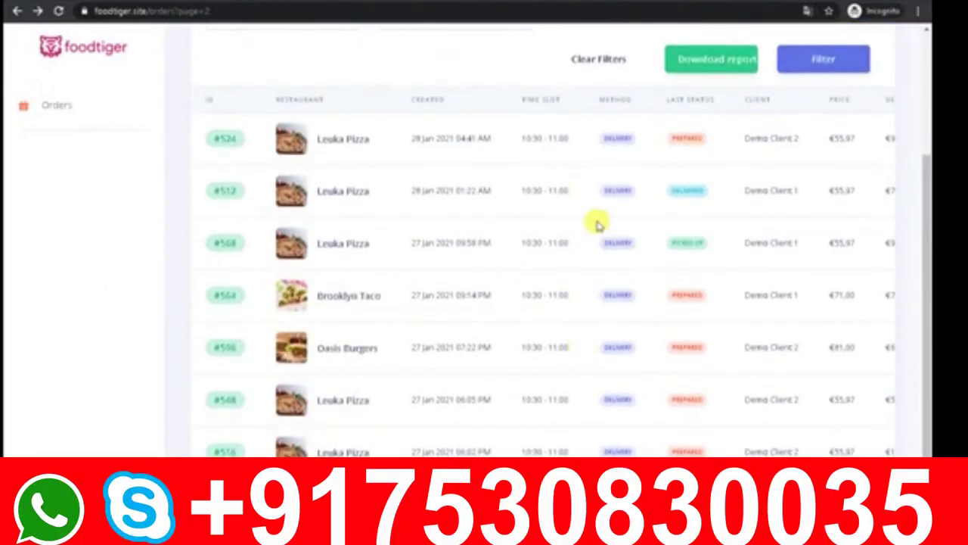
pyautogui.hscroll(3, 582, 303)
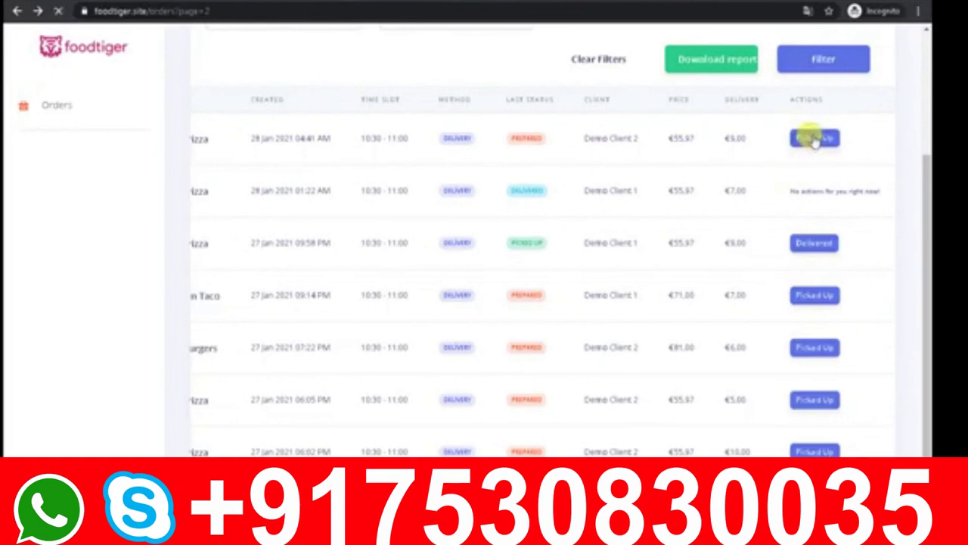
pyautogui.scroll(-3, 616, 471)
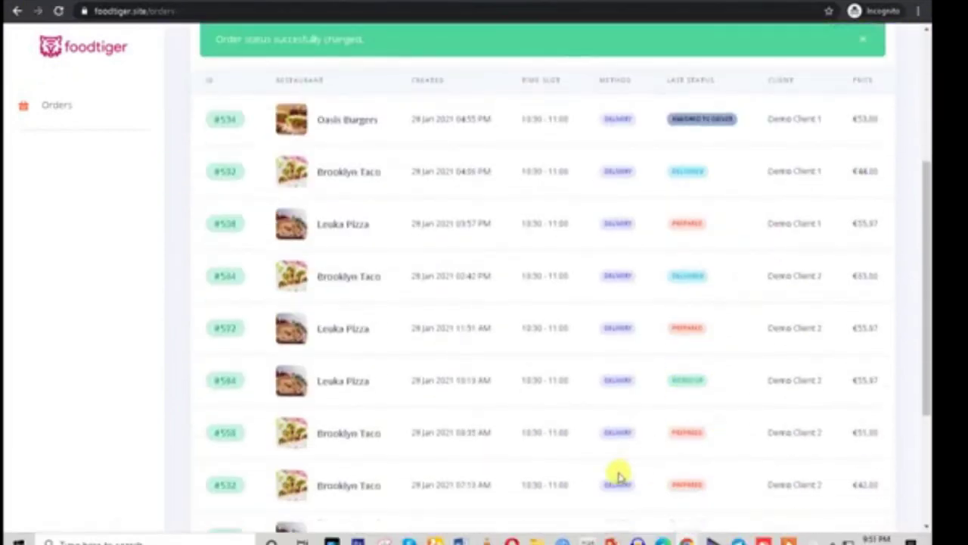
pyautogui.scroll(-3, 606, 480)
pyautogui.moveTo(590, 408); pyautogui.dragTo(841, 420)
pyautogui.scroll(1, 841, 421)
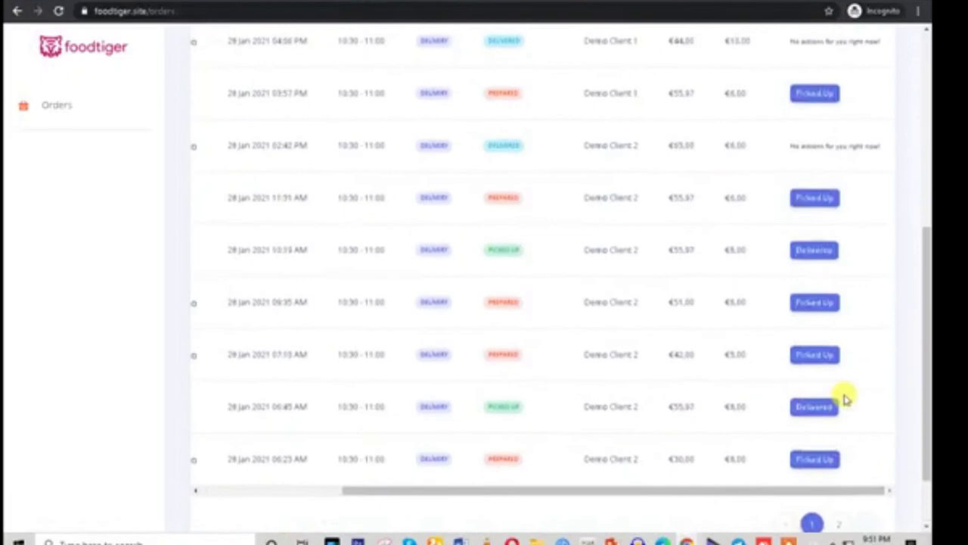
pyautogui.scroll(2, 843, 395)
pyautogui.click(800, 309)
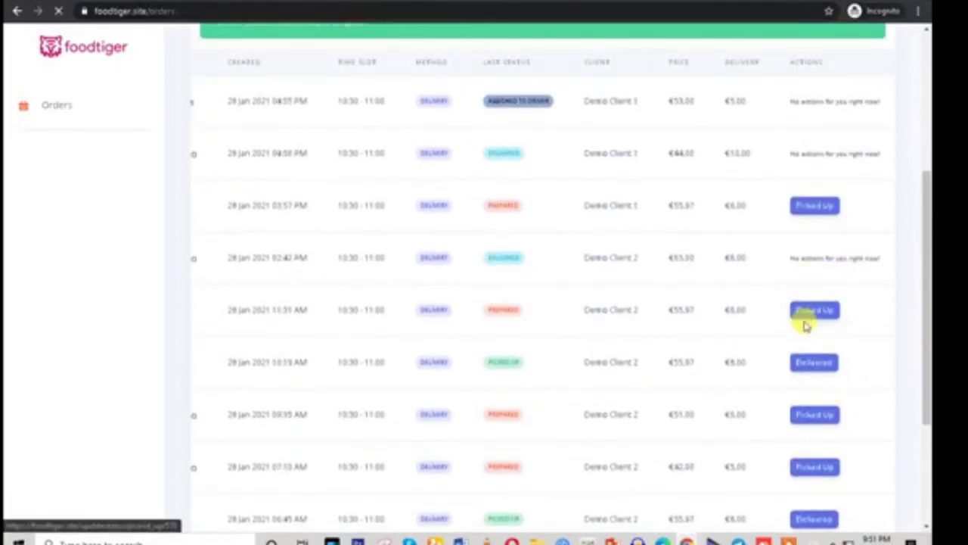
# Review the updated orders table and open the Demo Driver account menu
pyautogui.scroll(-4, 787, 386)
pyautogui.scroll(-4, 749, 437)
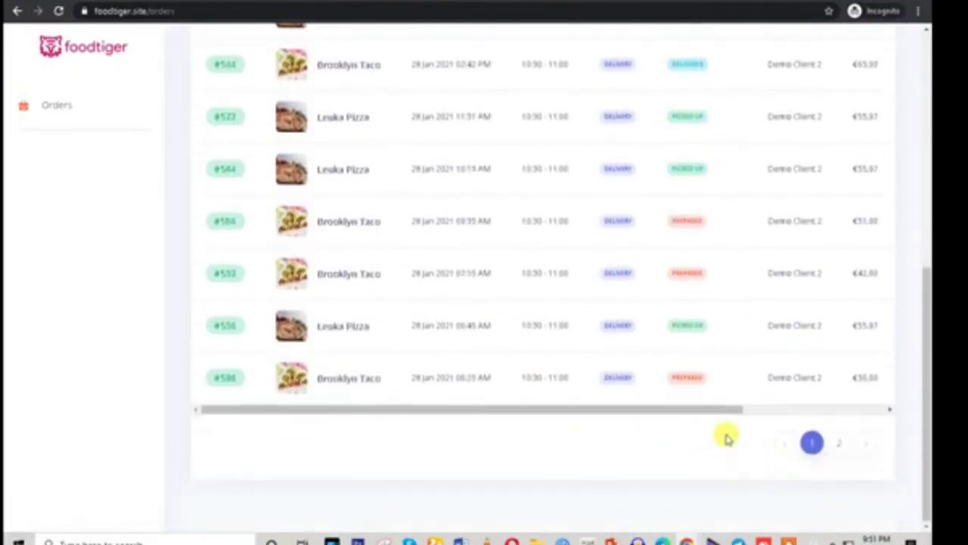
pyautogui.moveTo(711, 409); pyautogui.dragTo(914, 348)
pyautogui.scroll(3, 912, 347)
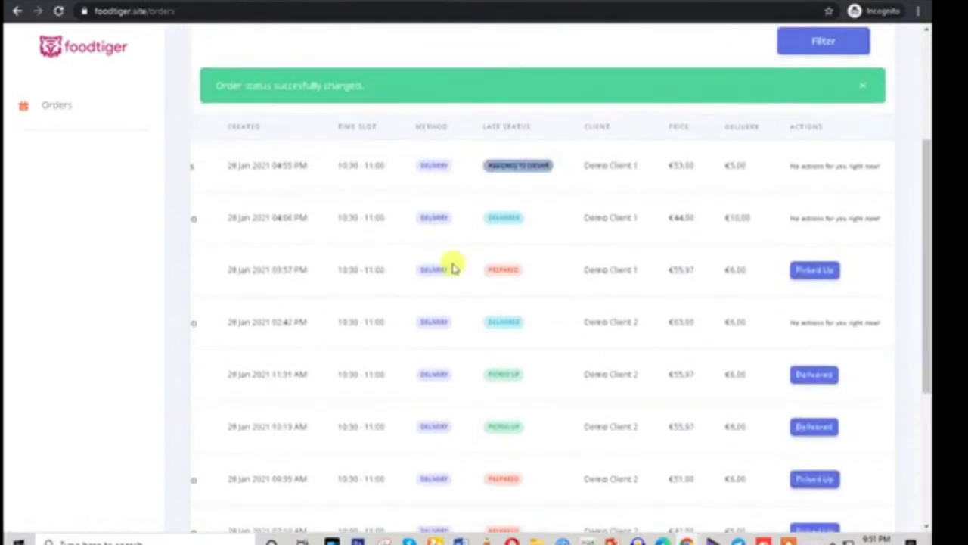
pyautogui.scroll(2, 458, 320)
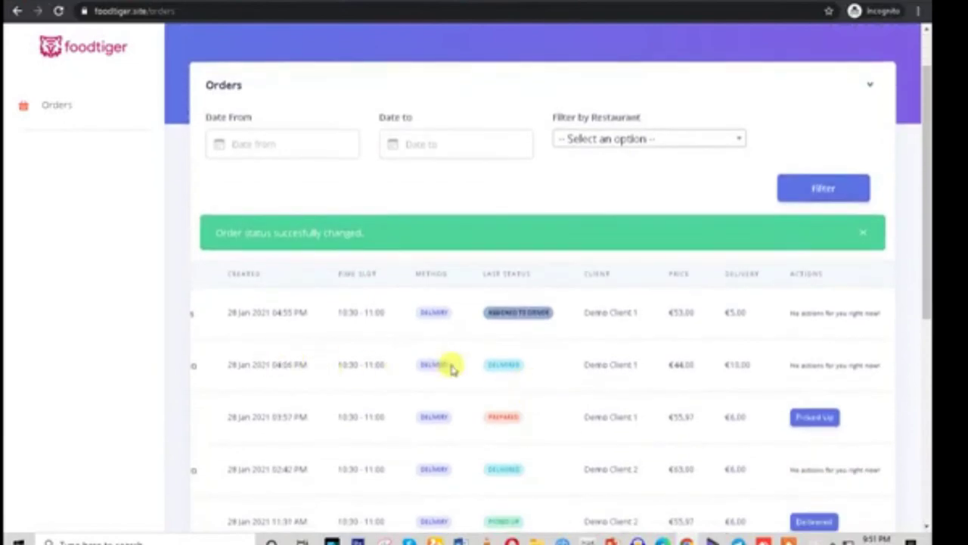
pyautogui.scroll(1, 806, 310)
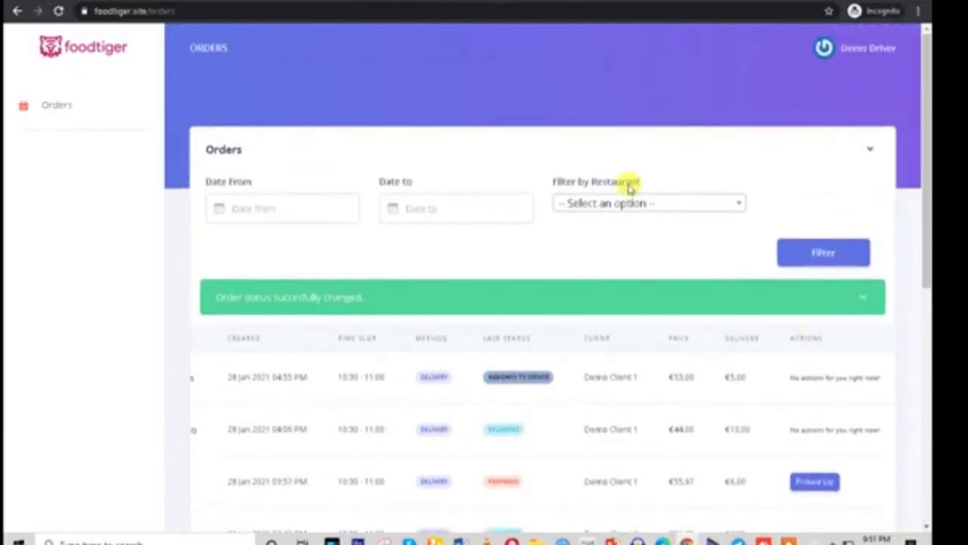
pyautogui.click(856, 47)
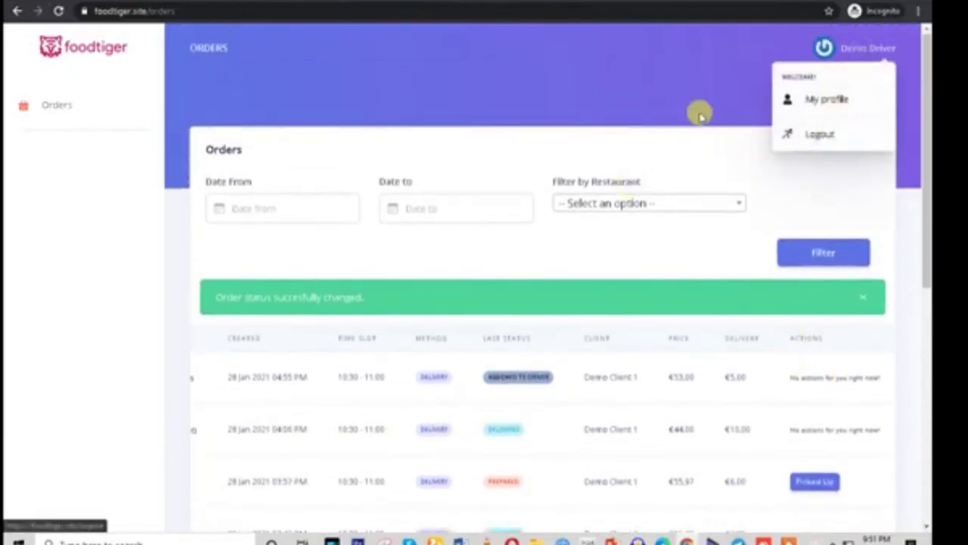
# Log out of the driver account and scroll through the public homepage
pyautogui.click(804, 134)
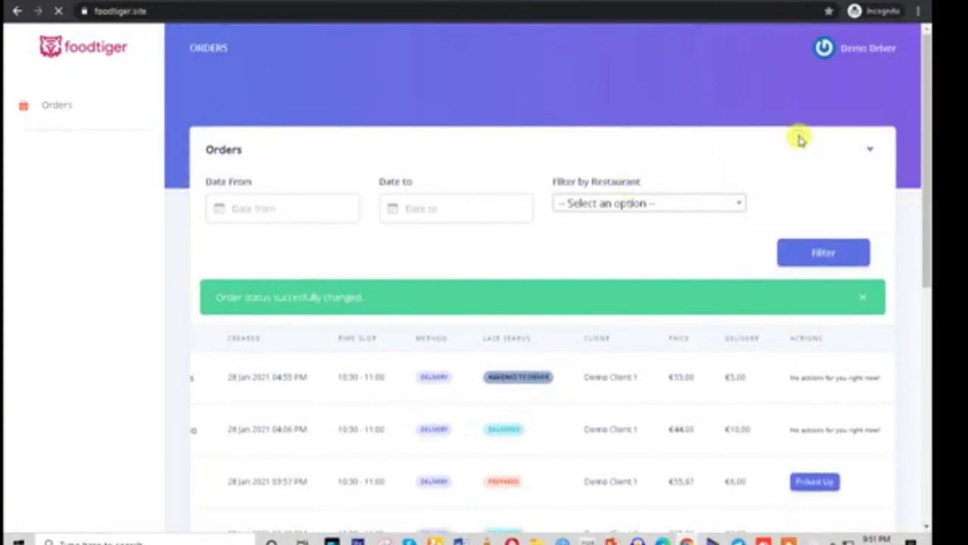
pyautogui.scroll(-1, 690, 274)
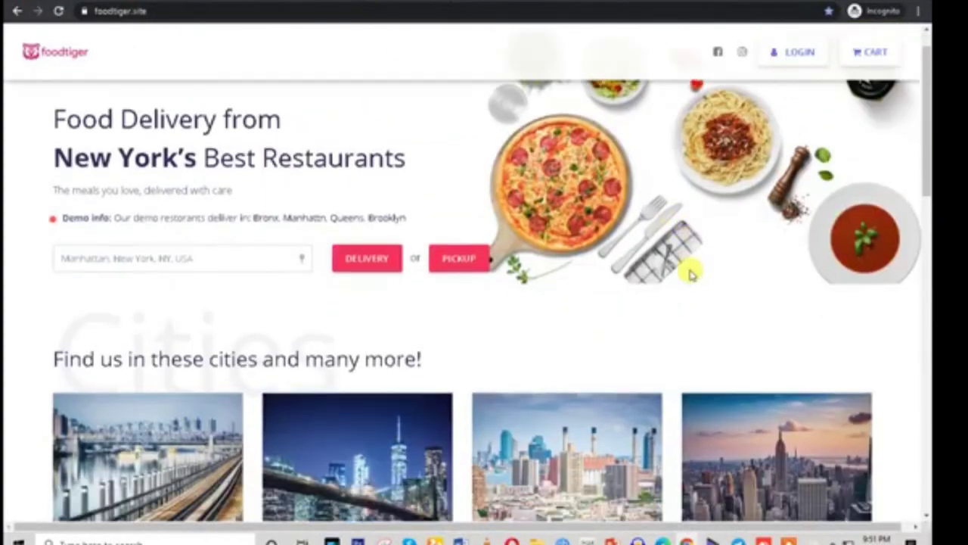
pyautogui.scroll(-5, 690, 274)
pyautogui.scroll(-7, 690, 274)
pyautogui.scroll(-2, 690, 274)
pyautogui.scroll(-4, 690, 274)
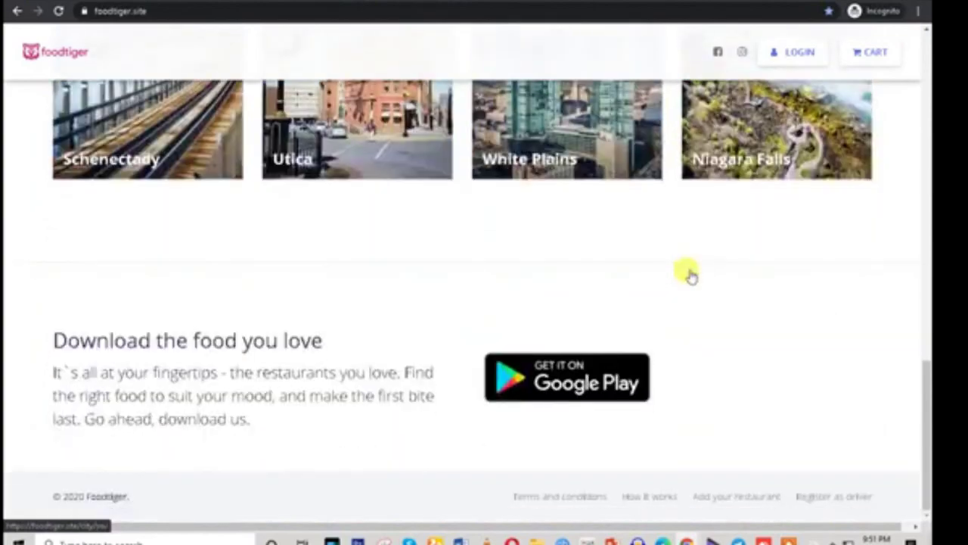
pyautogui.scroll(5, 690, 274)
pyautogui.scroll(4, 690, 274)
pyautogui.scroll(1, 690, 274)
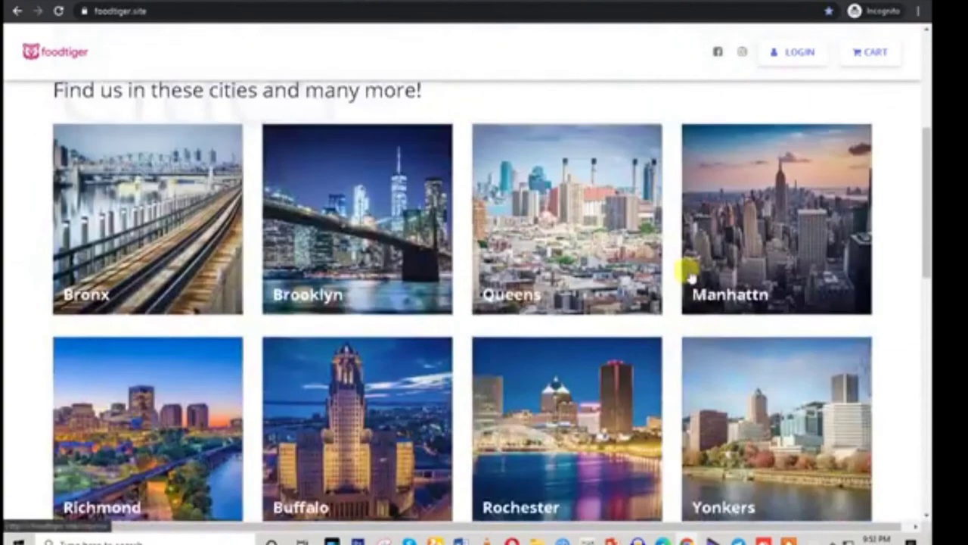
pyautogui.scroll(4, 690, 274)
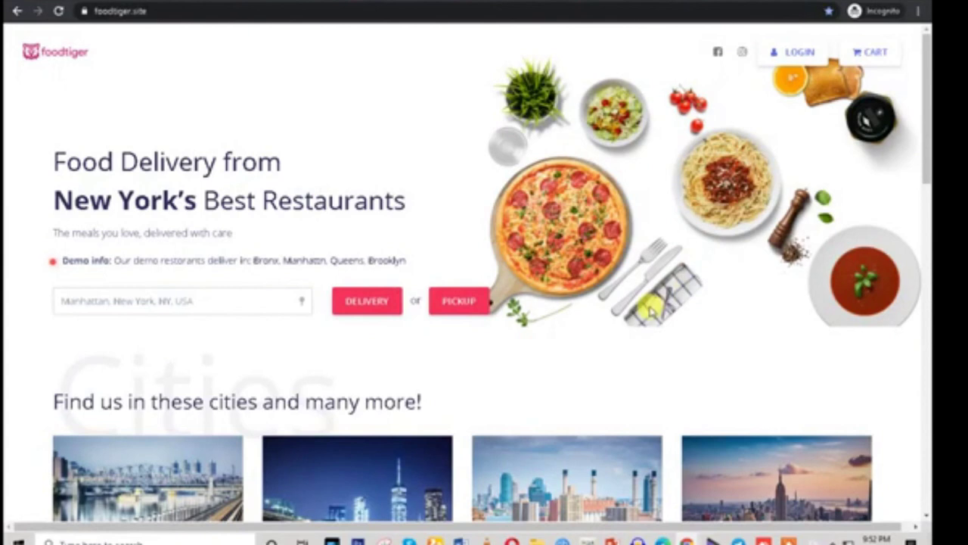
# Highlight the 'Food Delivery from New York's Best Restaurants' headline, then switch to the Envato preview window
pyautogui.moveTo(431, 148); pyautogui.dragTo(787, 361)
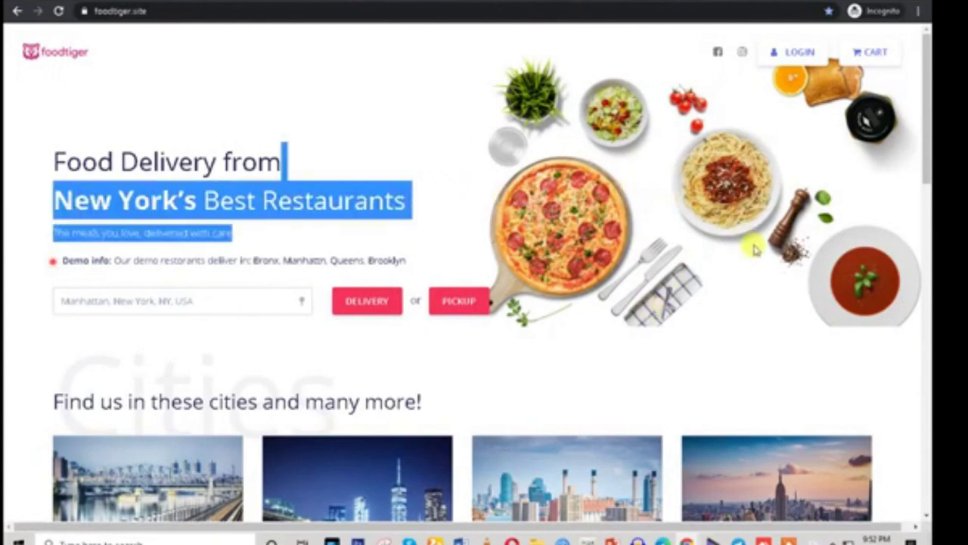
pyautogui.click(542, 396)
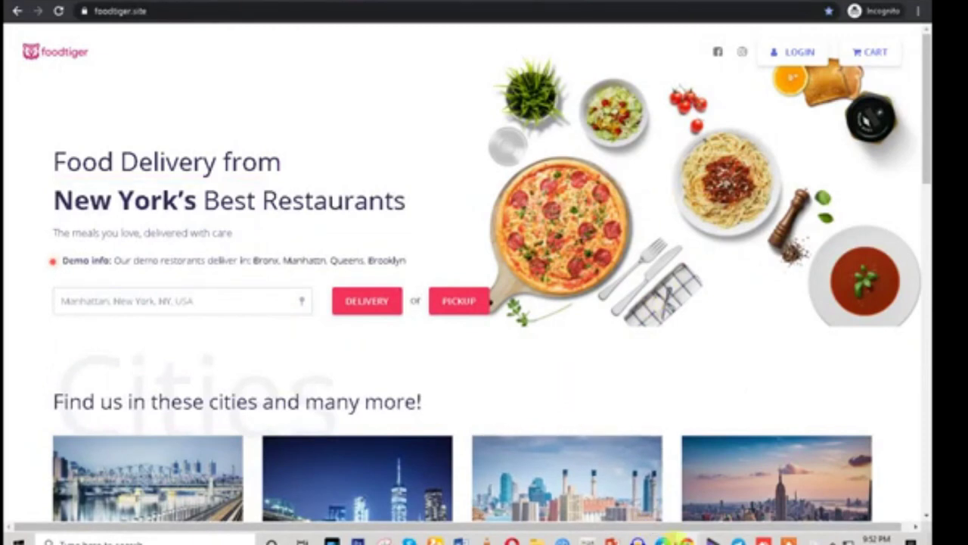
pyautogui.click(628, 500)
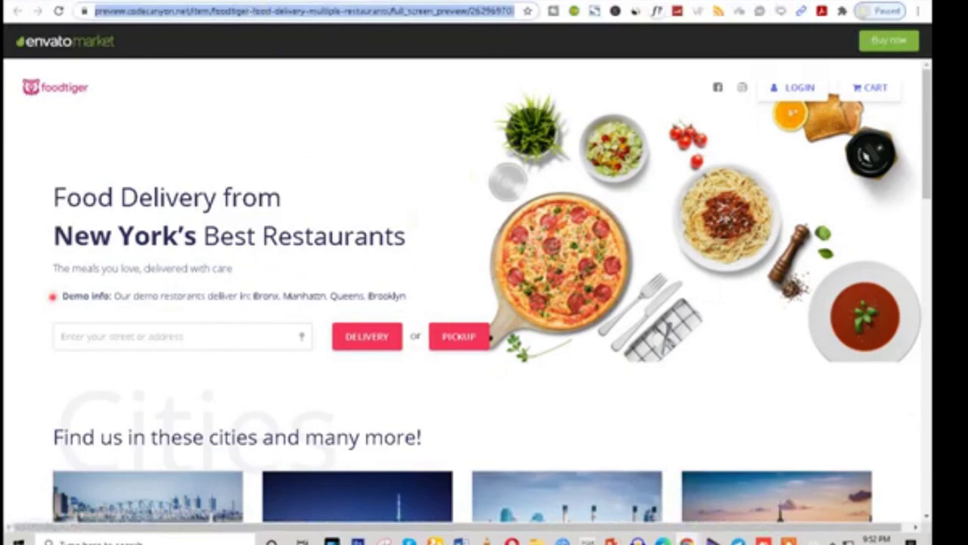
# Return to the FoodTiger CodeCanyon listing, select its title, and revisit the demo preview
pyautogui.hotkey('alt', 'Left')
pyautogui.scroll(5, 356, 406)
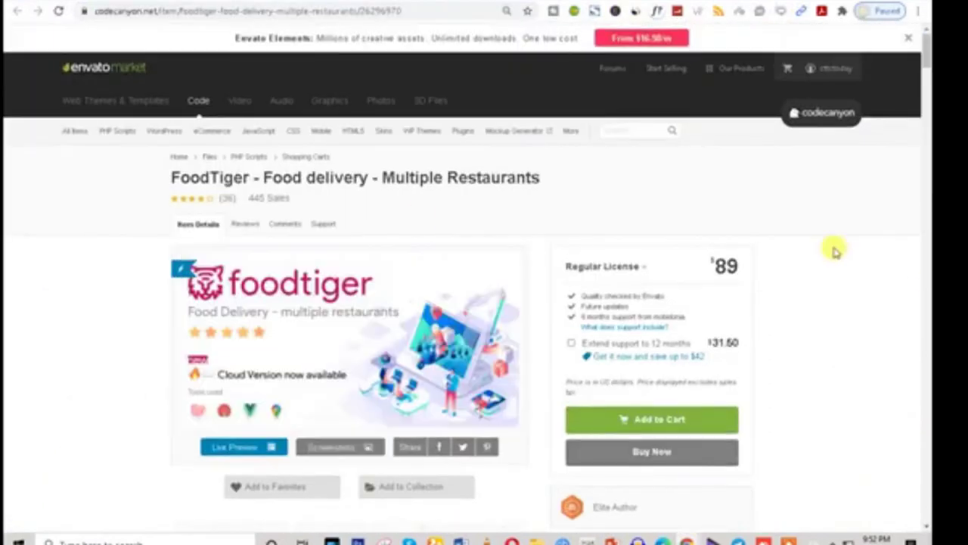
pyautogui.moveTo(169, 179); pyautogui.dragTo(745, 190)
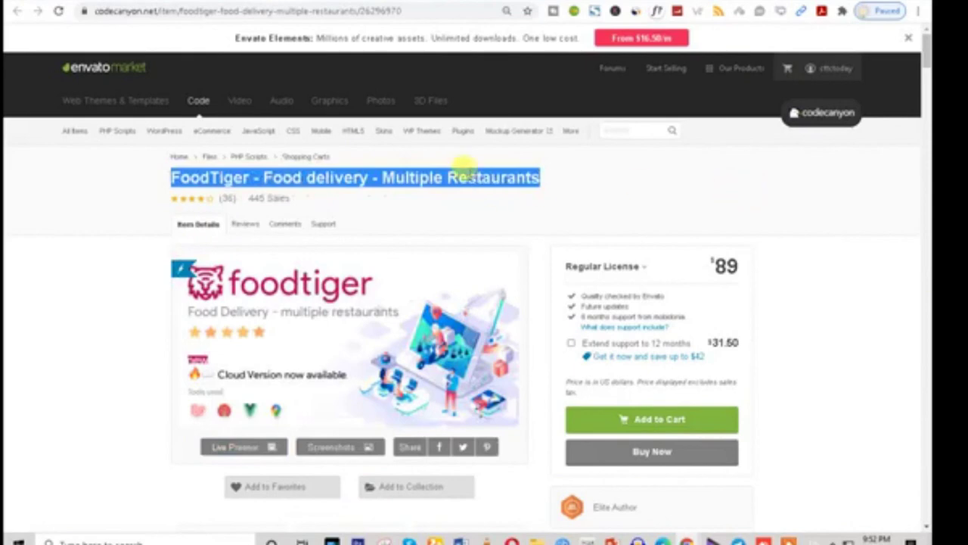
pyautogui.click(468, 172)
pyautogui.hotkey('alt', 'Right')
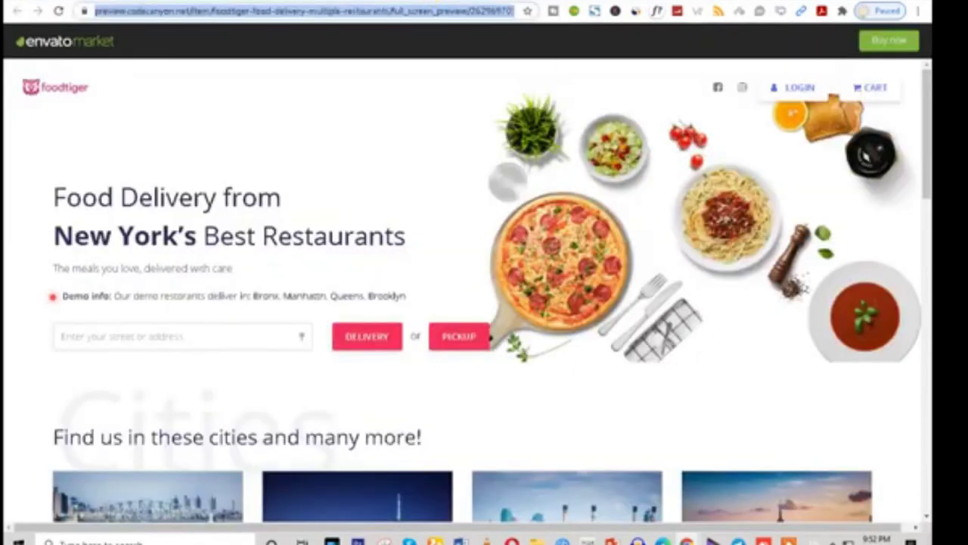
pyautogui.hotkey('alt', 'Left')
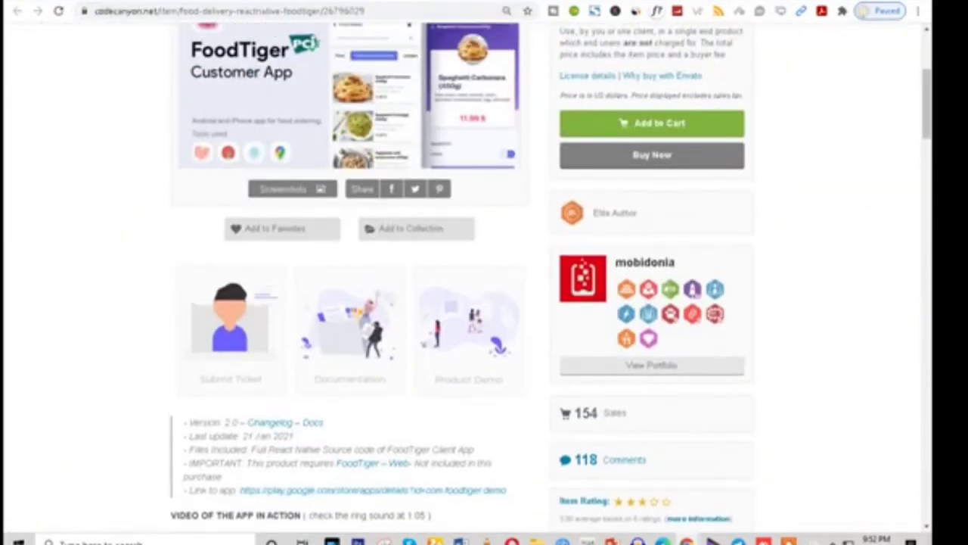
# Open the FoodTiger Demo app on Google Play, then scroll foodtiger.site to 'Download the food you love'
pyautogui.click(292, 490)
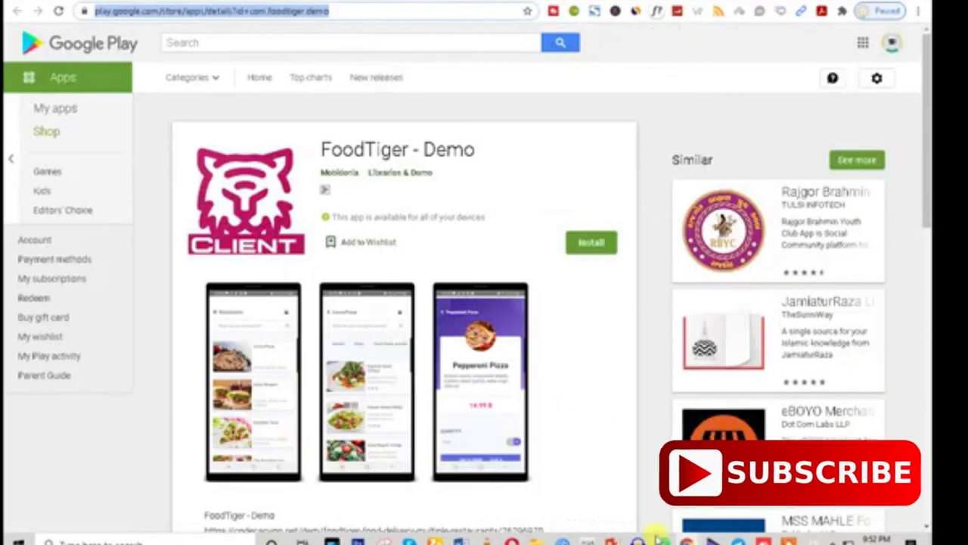
pyautogui.moveTo(665, 538)
pyautogui.click(745, 484)
pyautogui.scroll(-4, 463, 269)
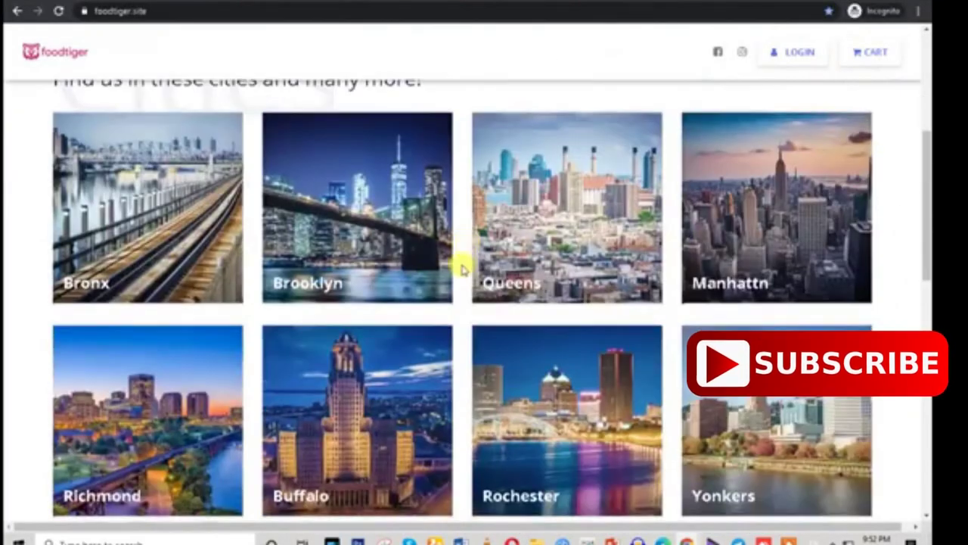
pyautogui.scroll(-8, 447, 374)
pyautogui.scroll(-3, 451, 373)
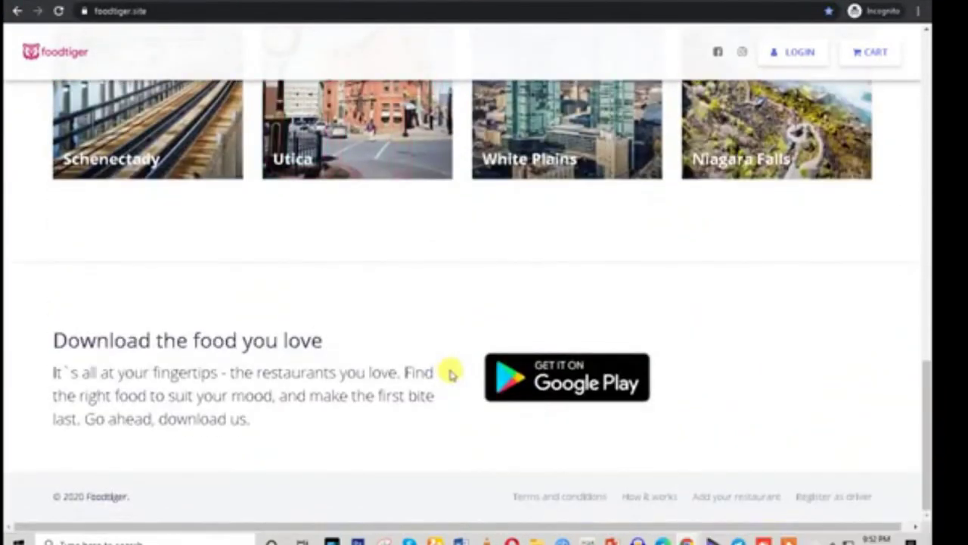